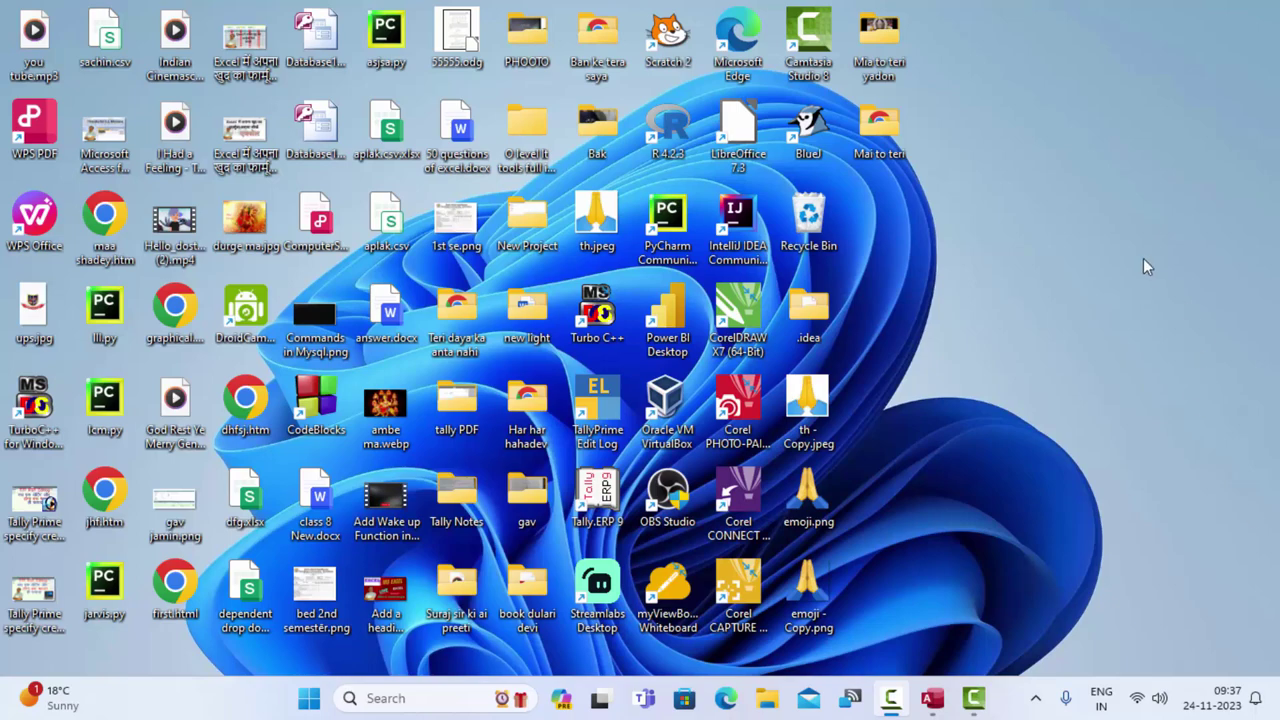
# Sort and refresh the desktop icons, then restore the Access window showing Employee_Detail
pyautogui.rightClick(1066, 154)
pyautogui.click(994, 224)
pyautogui.rightClick(1056, 214)
pyautogui.click(994, 274)
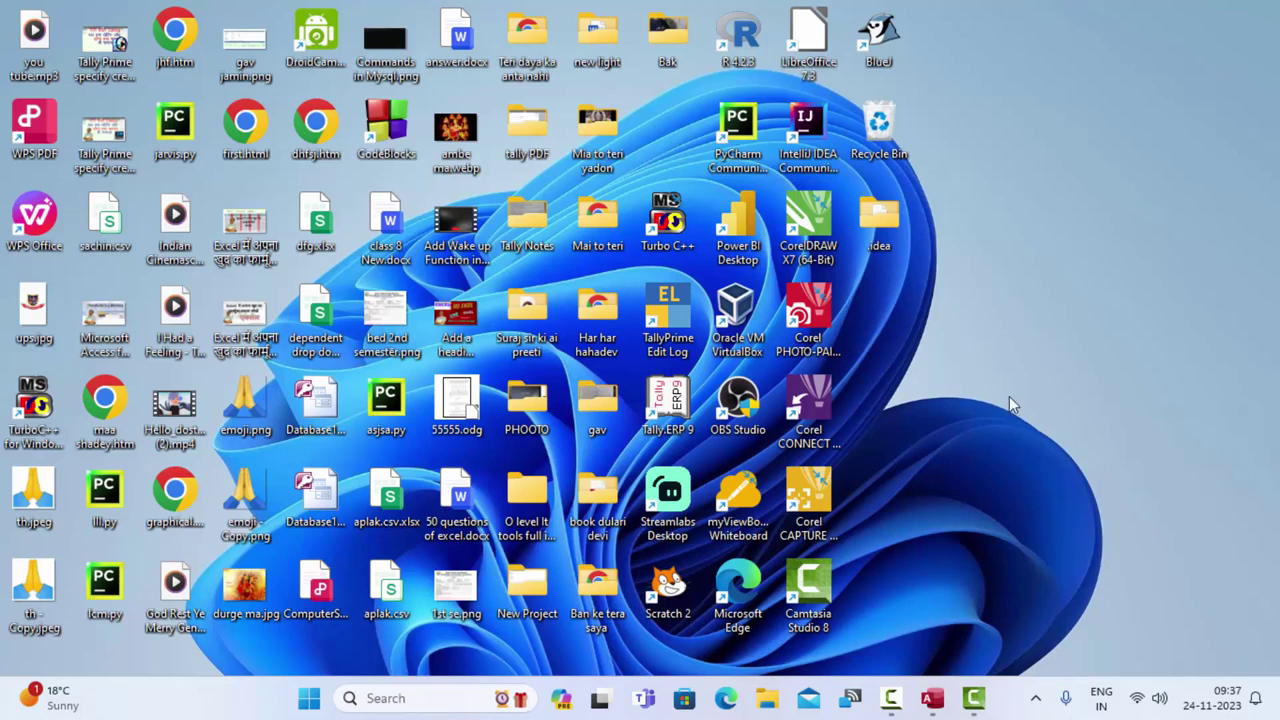
pyautogui.rightClick(977, 209)
pyautogui.click(1027, 288)
pyautogui.click(932, 698)
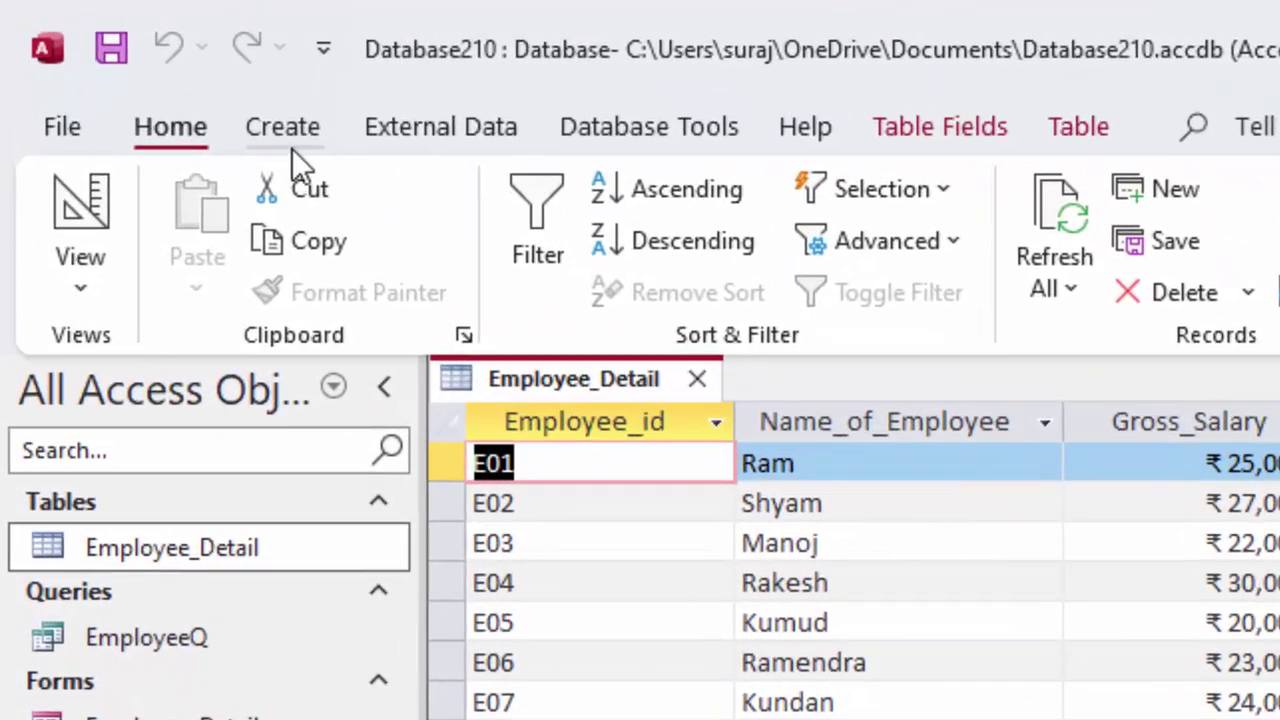
# Create a new blank query with Query Design from the Create ribbon
pyautogui.click(203, 92)
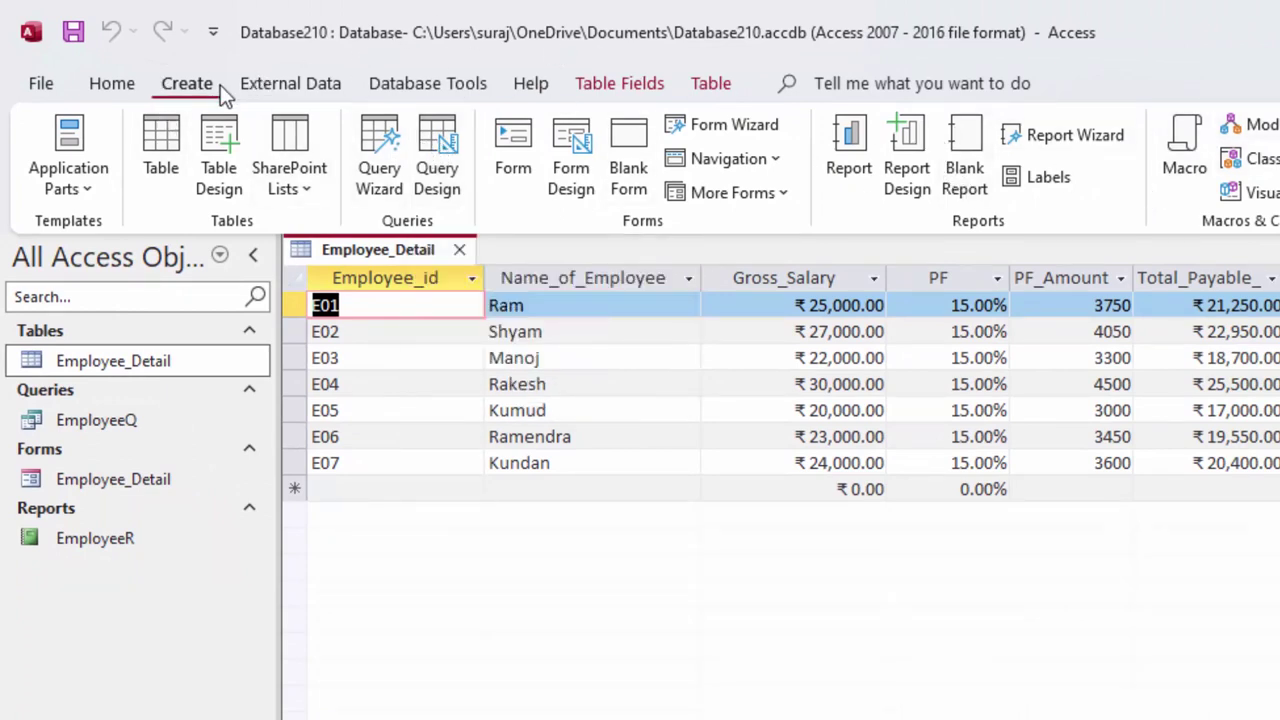
pyautogui.click(446, 138)
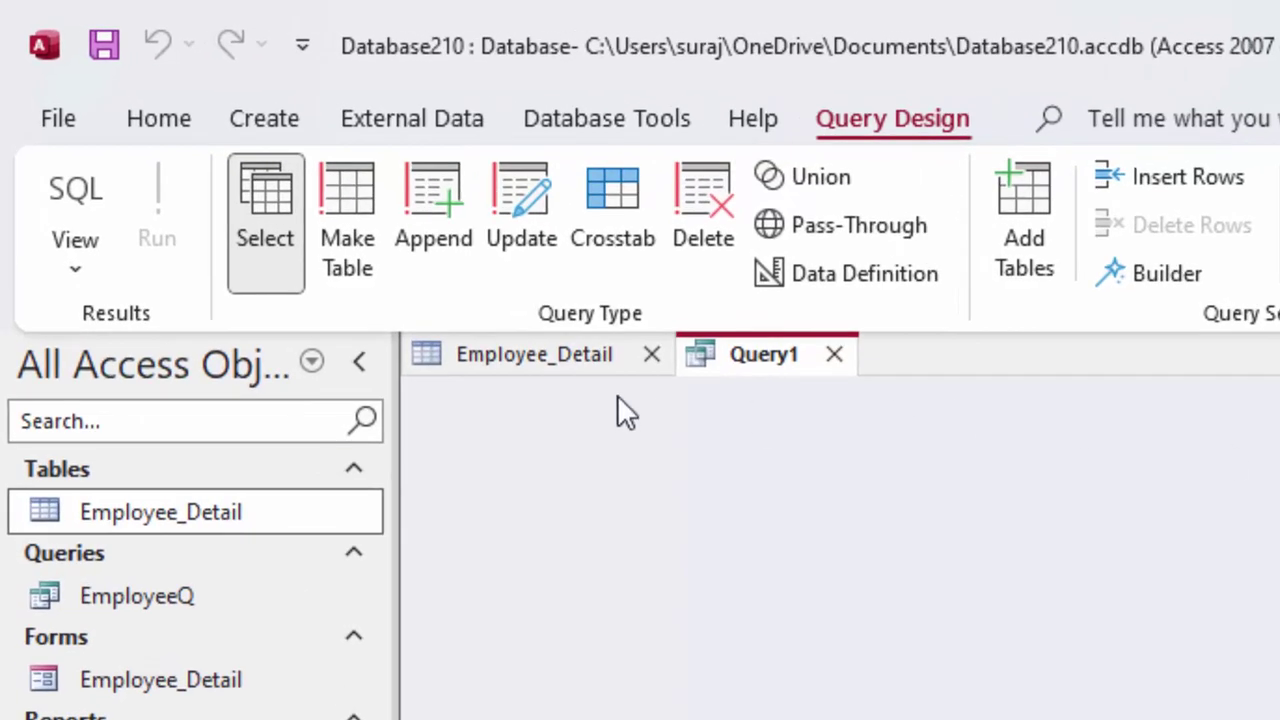
# In SQL view, replace the default text with 'select * from Employee_Detail' and begin a 'where' line
pyautogui.click(68, 214)
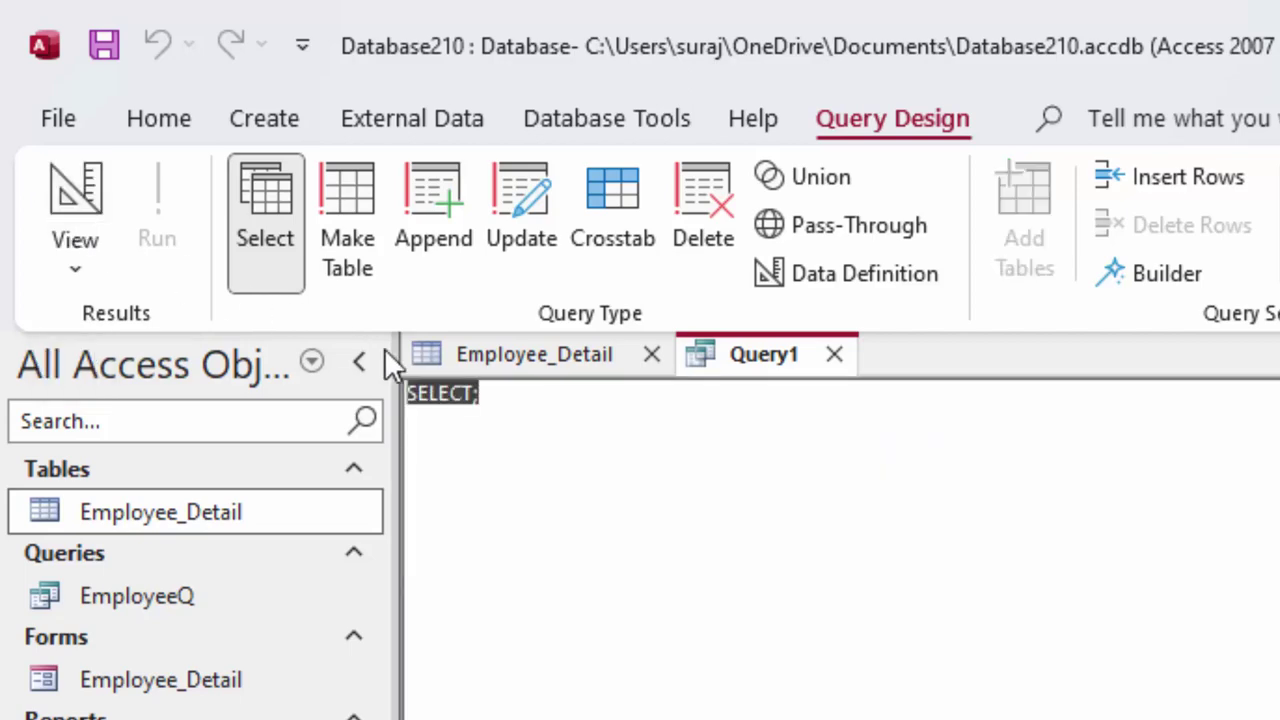
pyautogui.click(514, 396)
pyautogui.moveTo(514, 396); pyautogui.dragTo(383, 381)
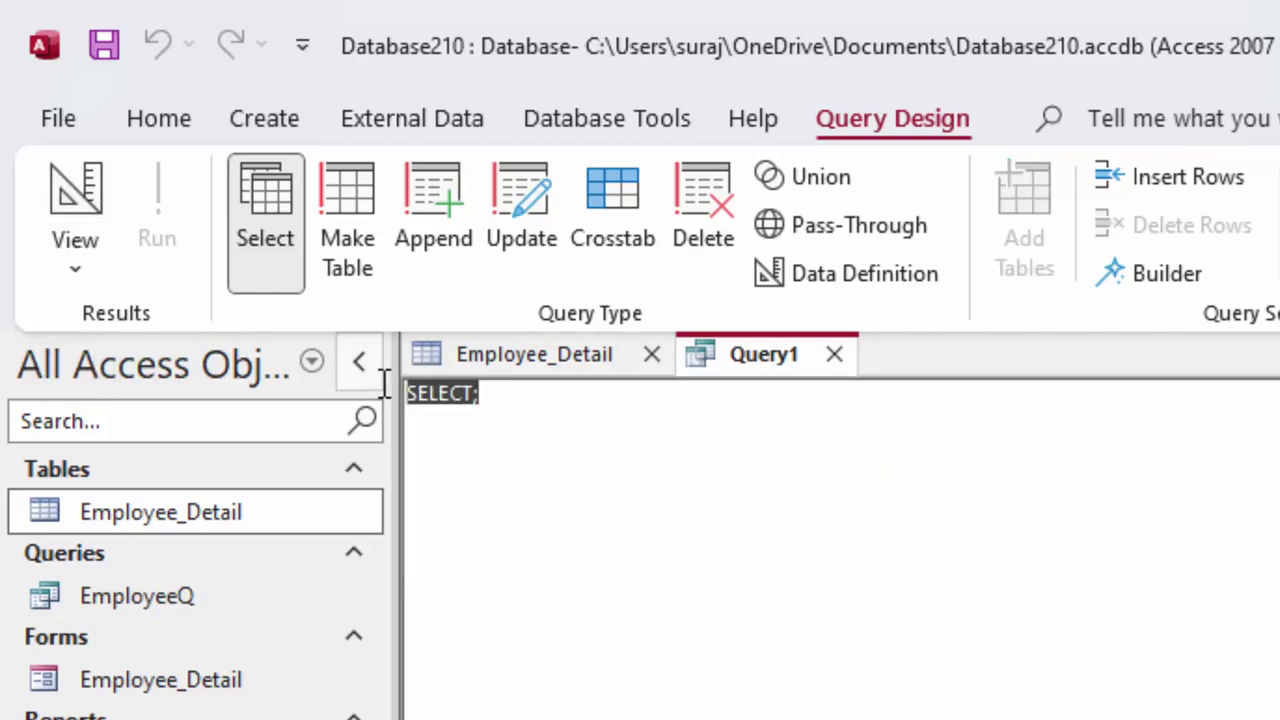
pyautogui.press('BackSpace')
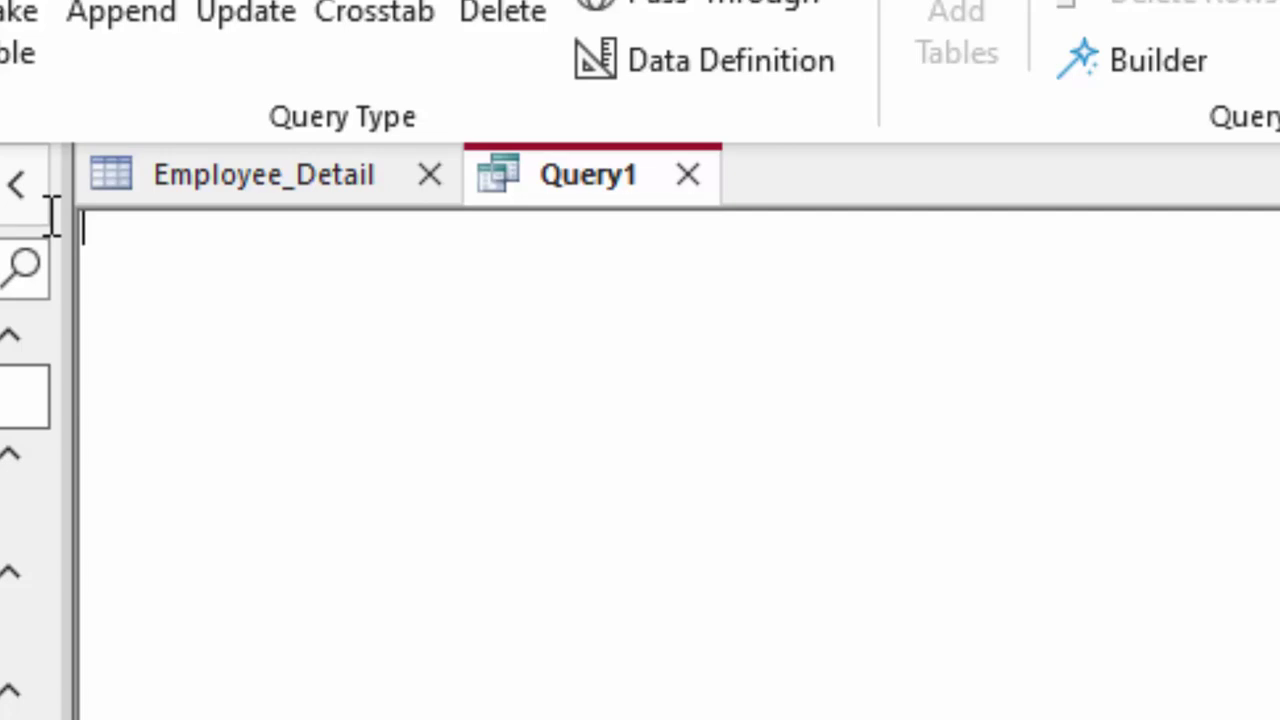
pyautogui.write('select')
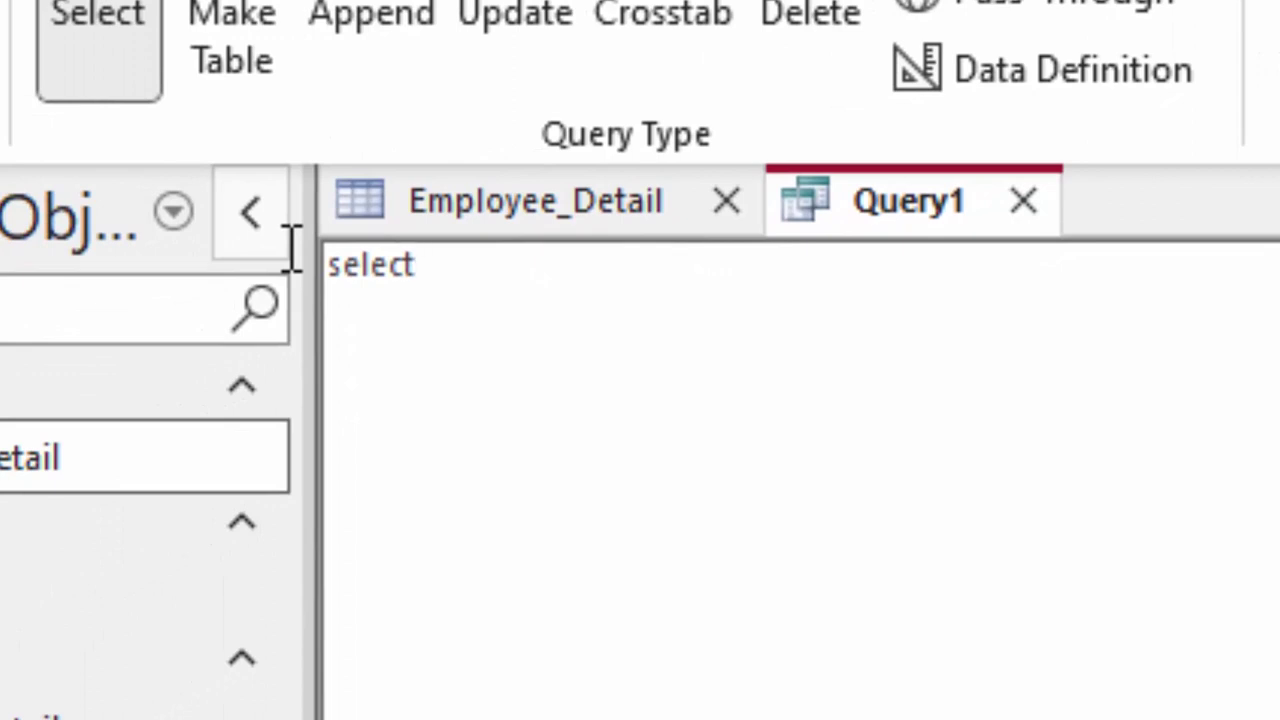
pyautogui.write(' * f')
pyautogui.write('rom')
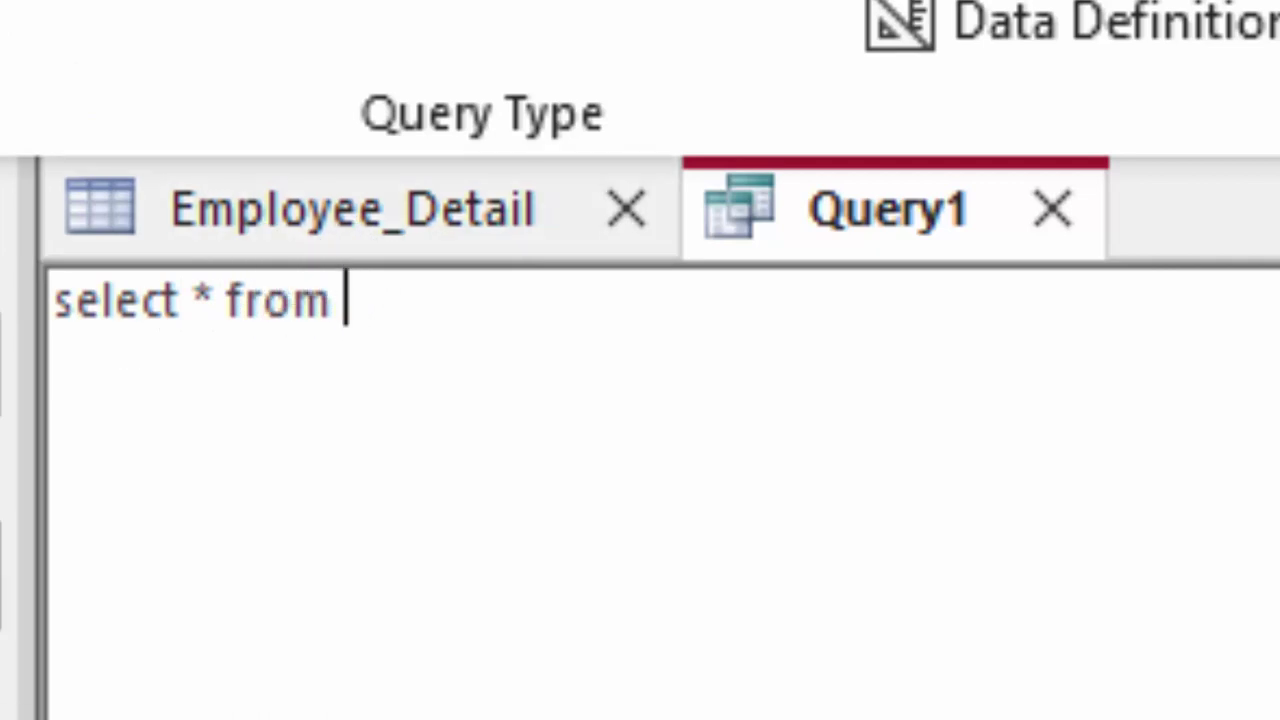
pyautogui.write('Emp')
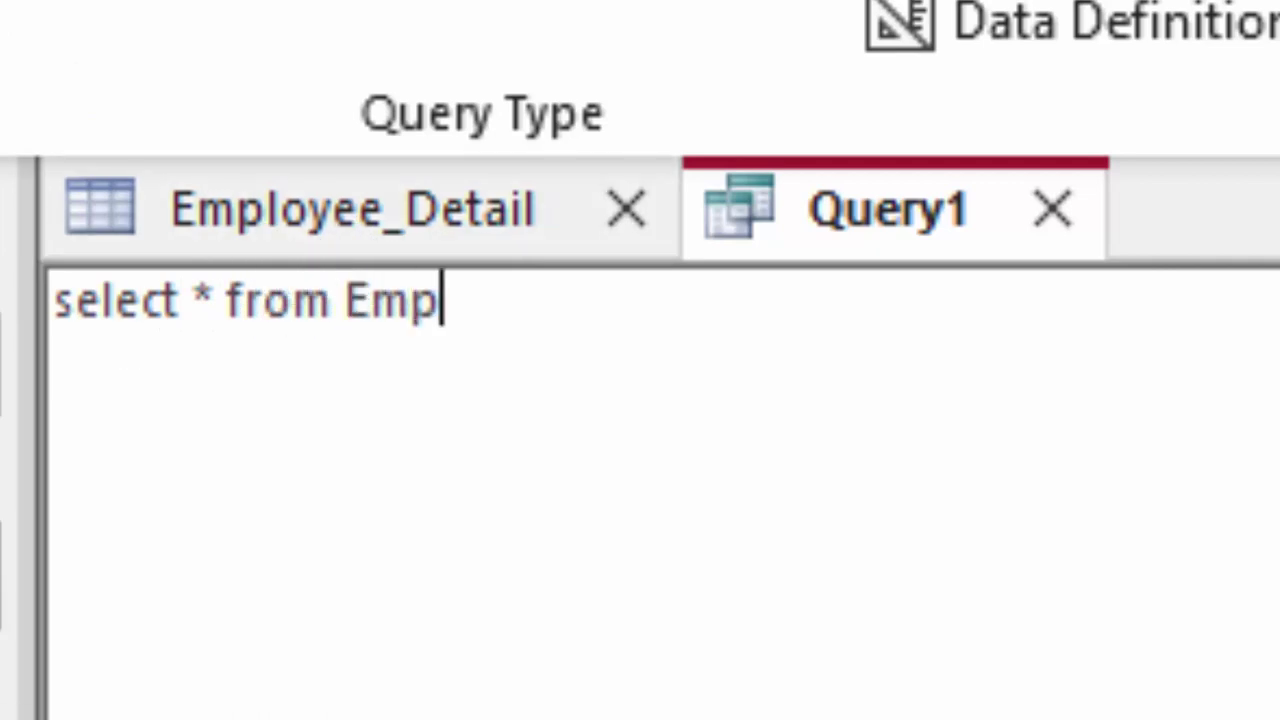
pyautogui.write('loyee')
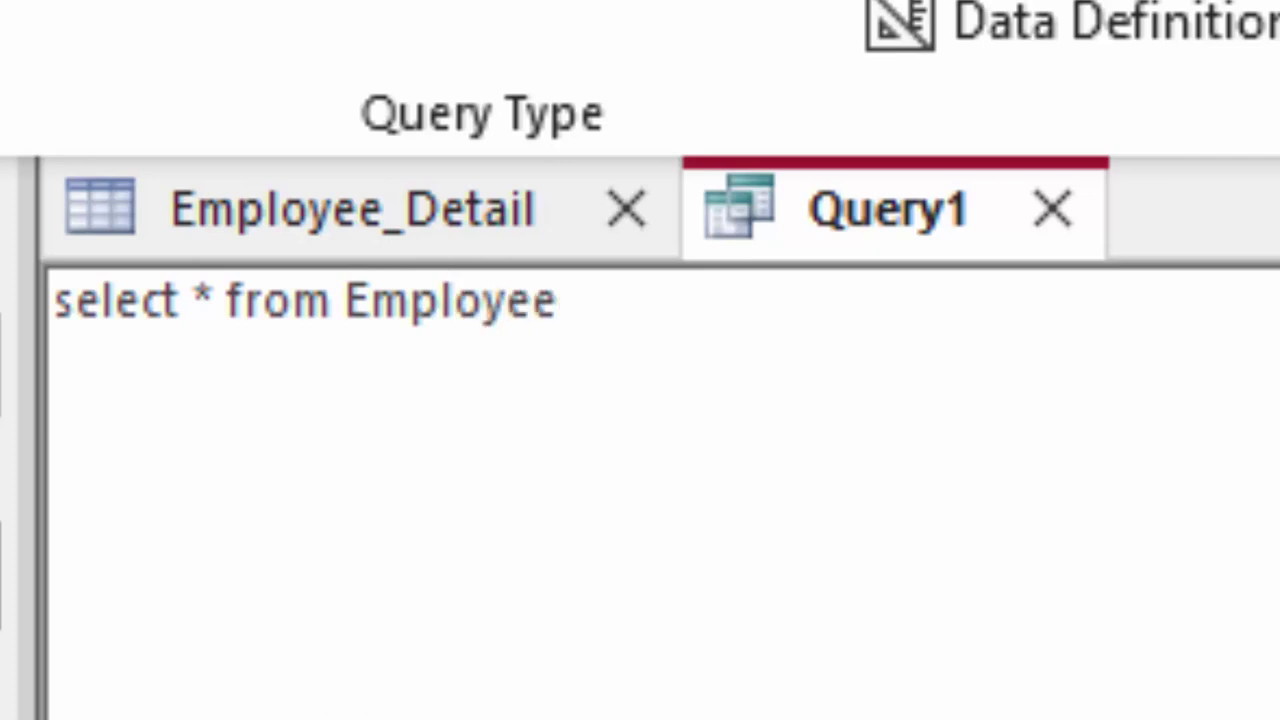
pyautogui.write('_')
pyautogui.write('Detail')
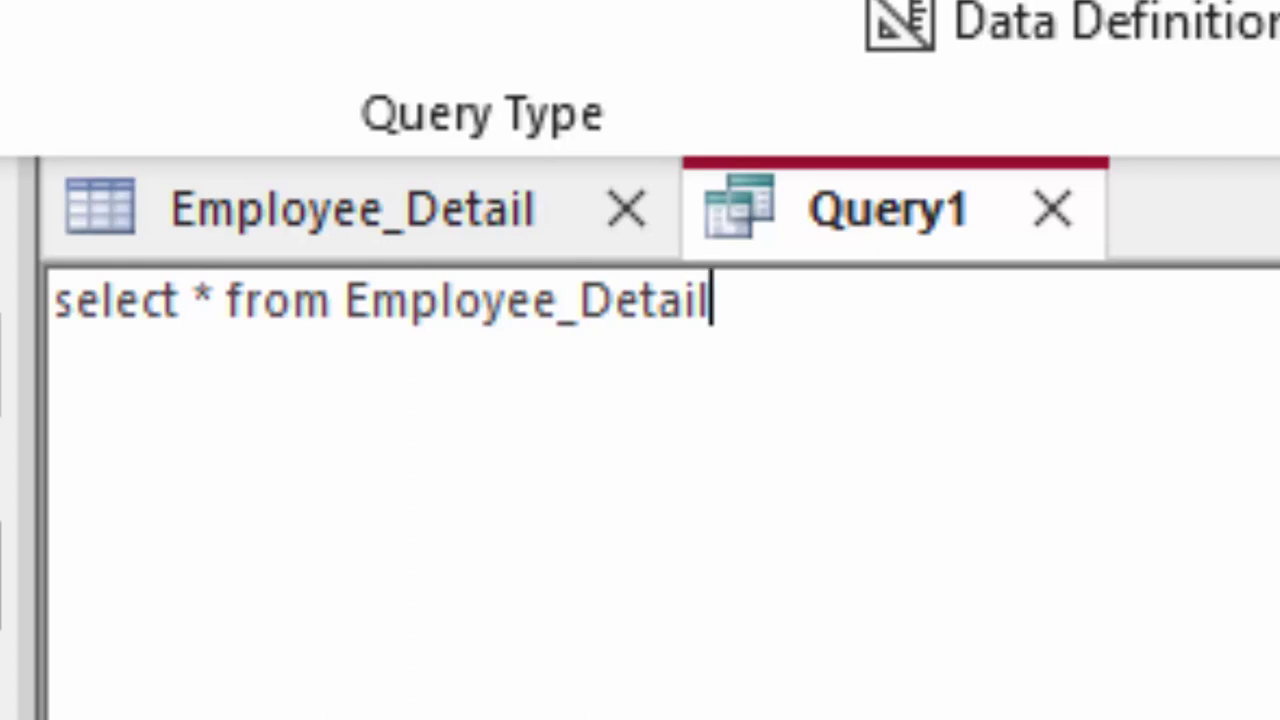
pyautogui.press('Return')
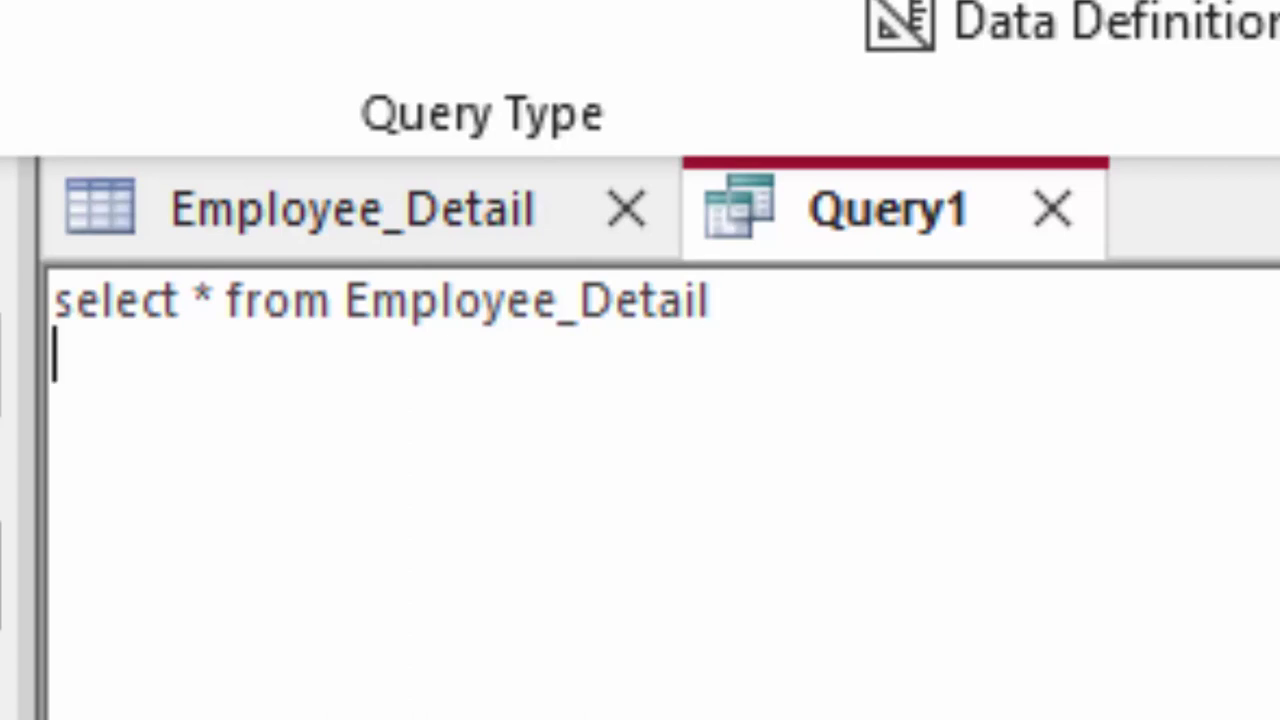
pyautogui.write('wh')
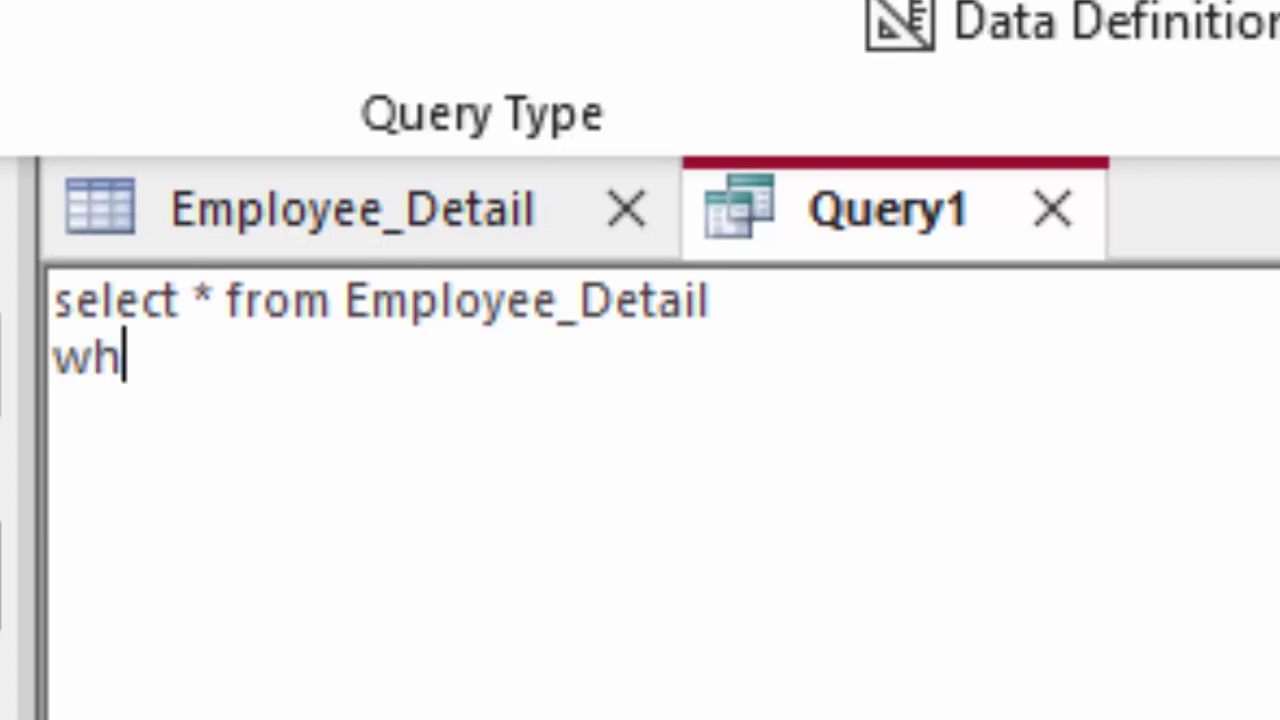
pyautogui.write('ere')
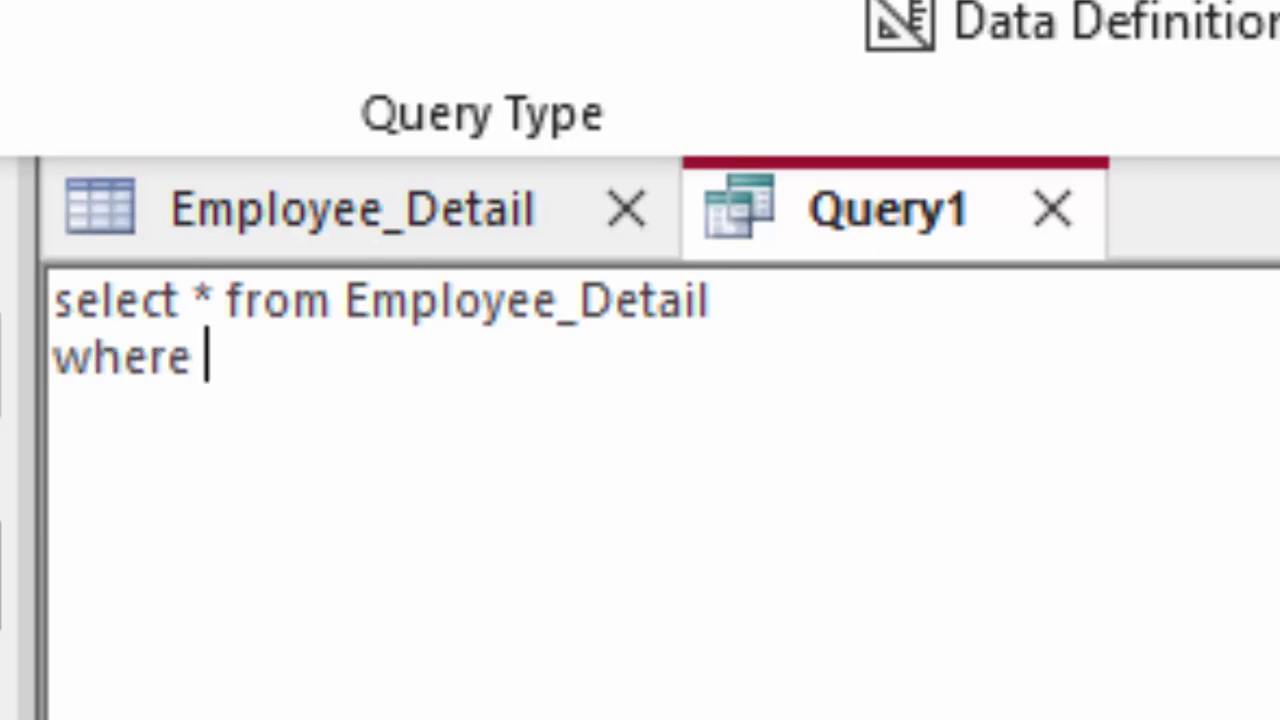
# Check the table's field names, then add the condition 'Total_Payable Between 12000 and 15000;'
pyautogui.click(436, 216)
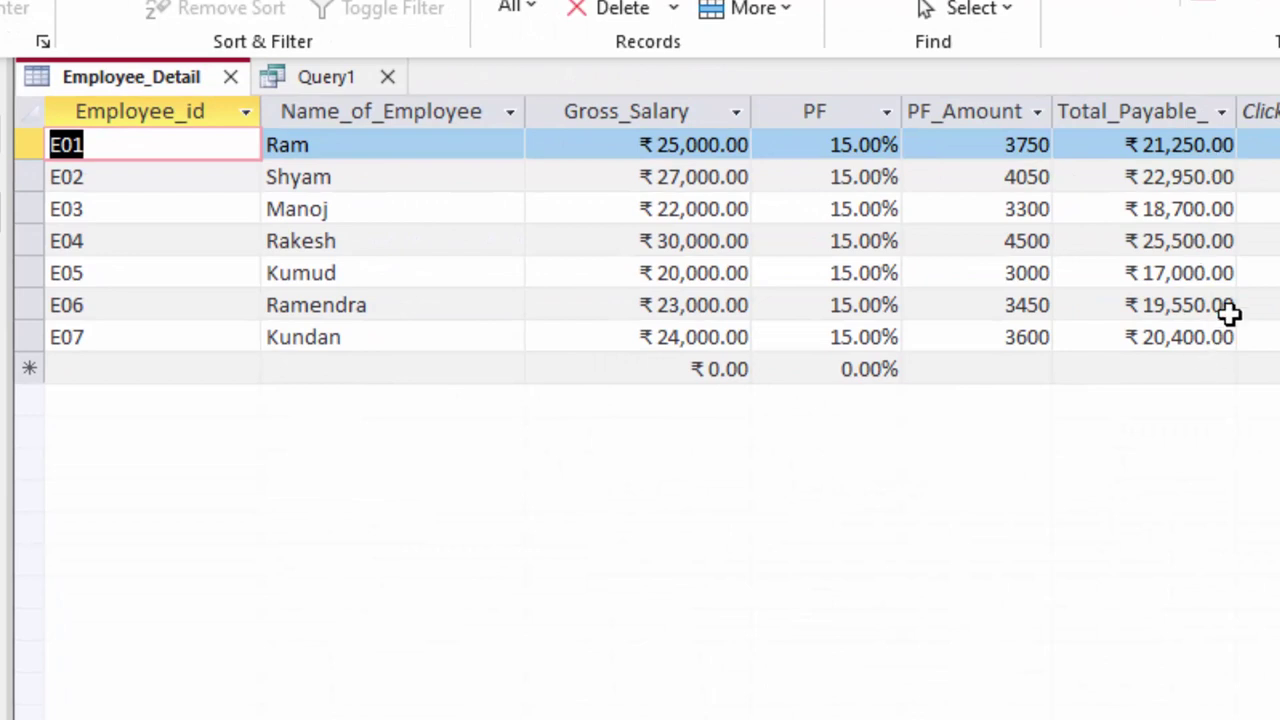
pyautogui.click(307, 84)
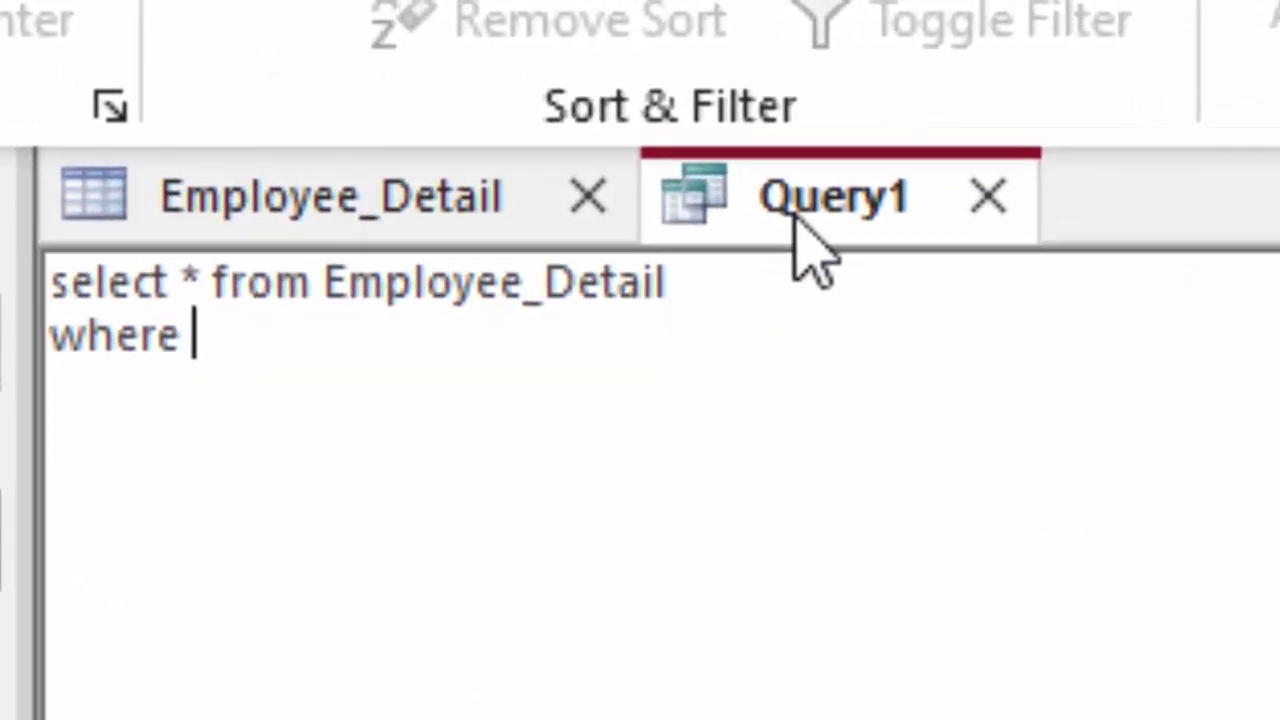
pyautogui.write('Tota')
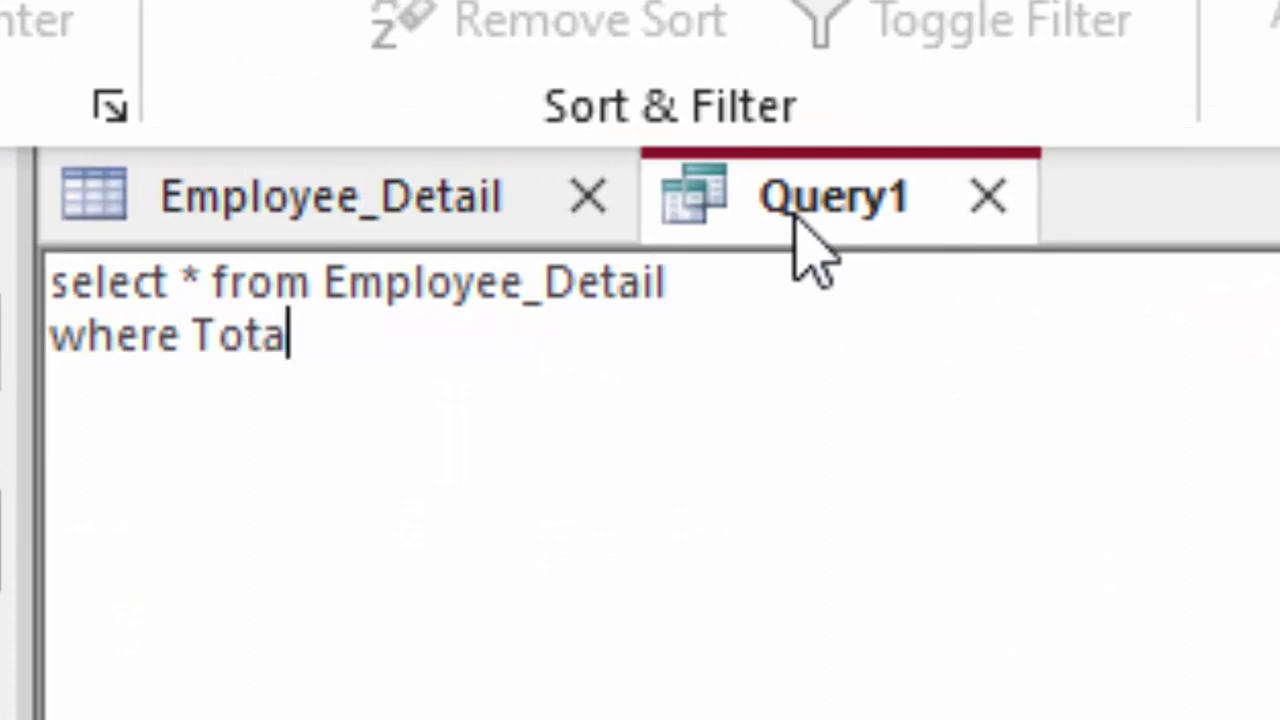
pyautogui.write('l_P')
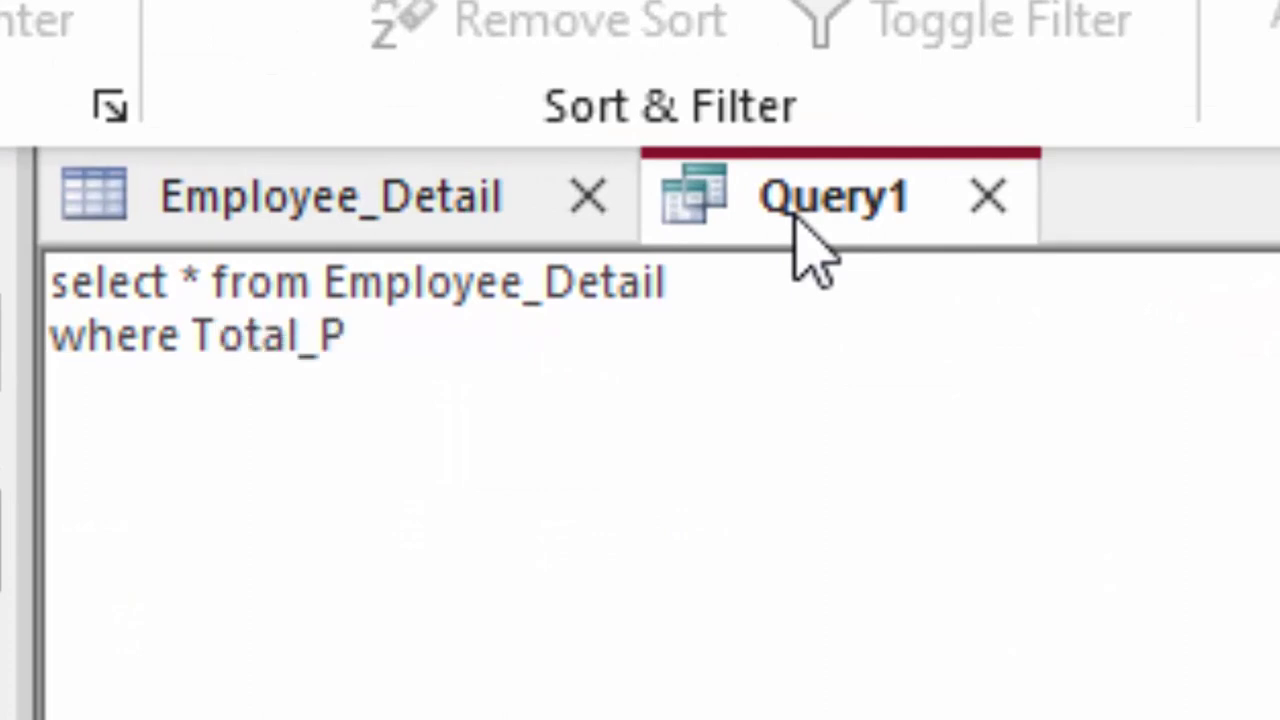
pyautogui.write('aya')
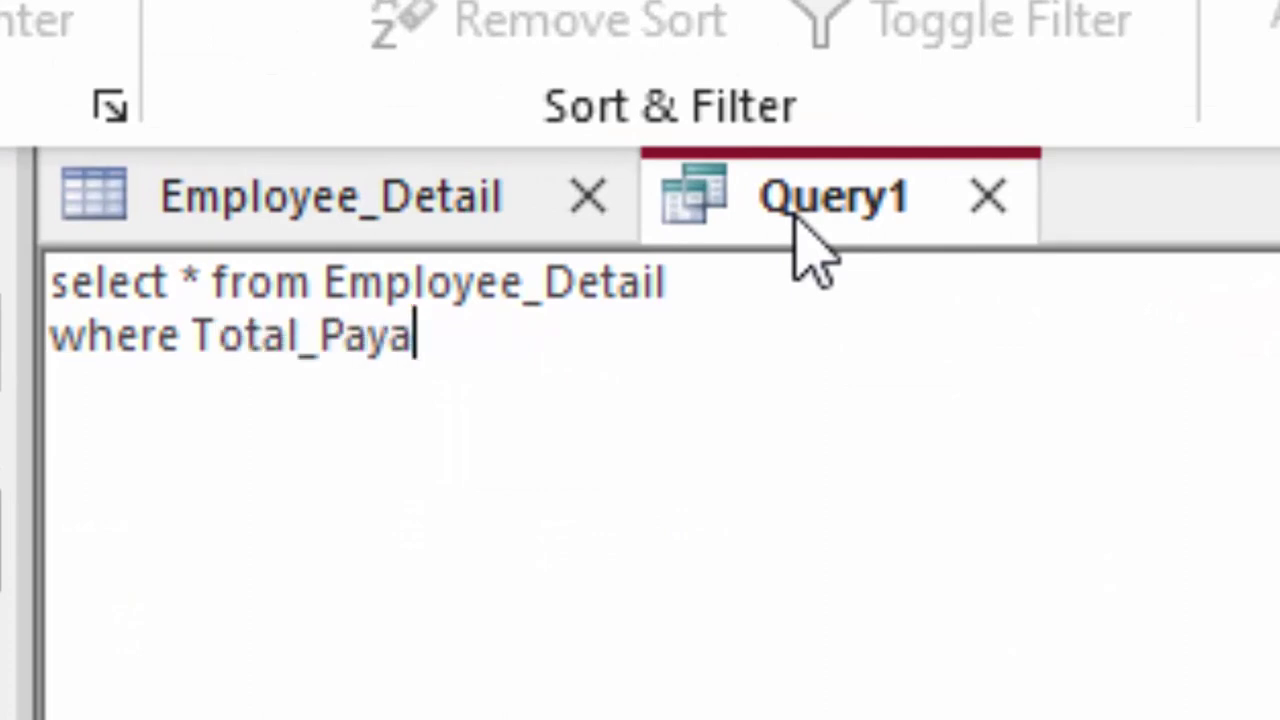
pyautogui.write('ble')
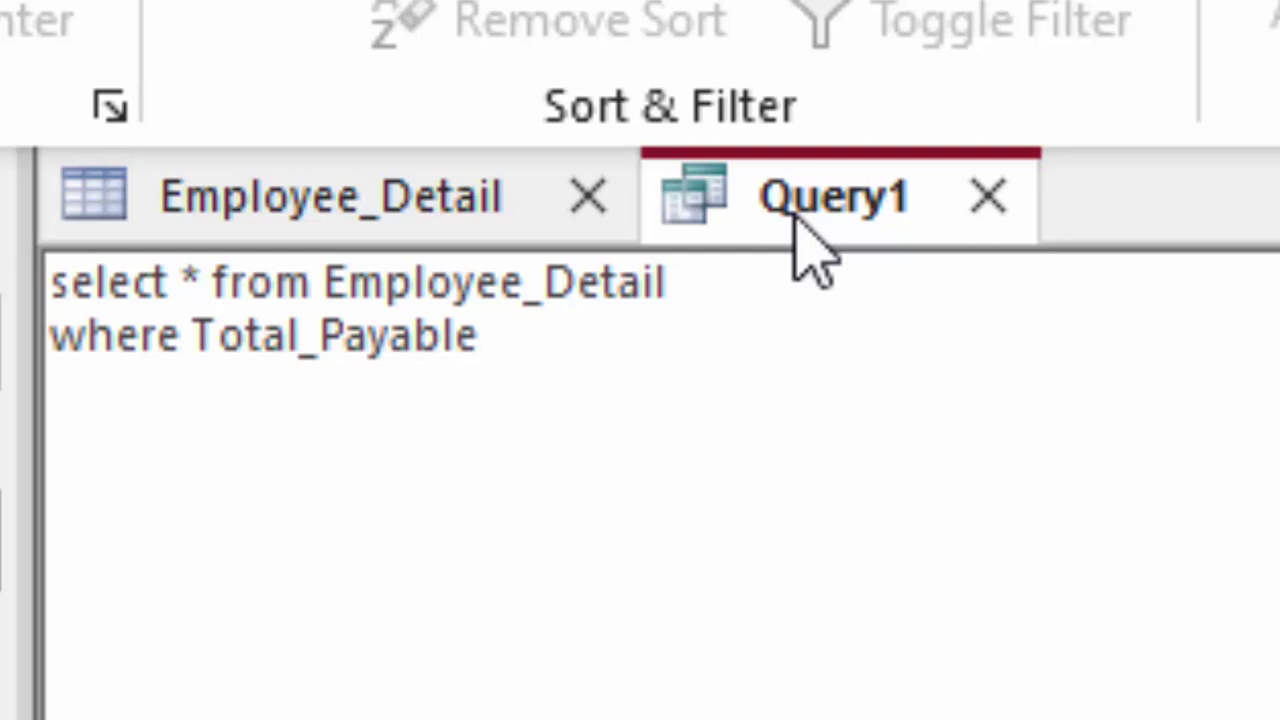
pyautogui.write(' B')
pyautogui.write('etwee')
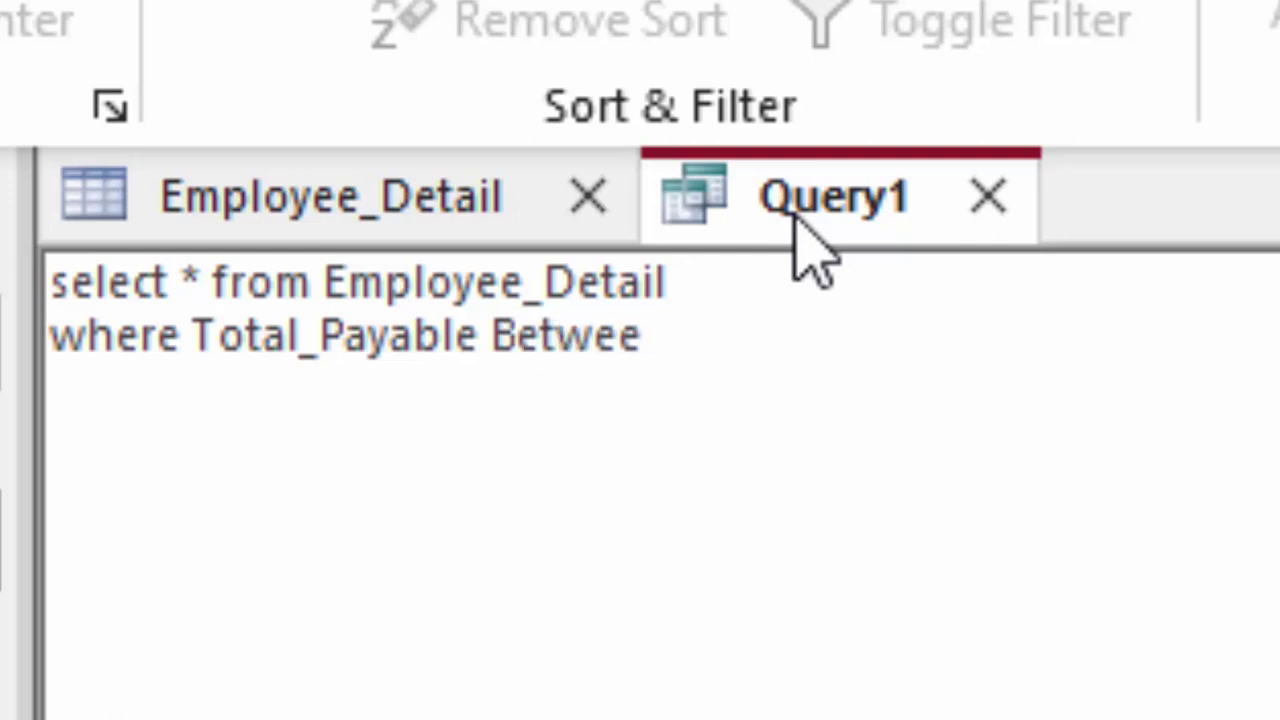
pyautogui.write('n ')
pyautogui.write('1200')
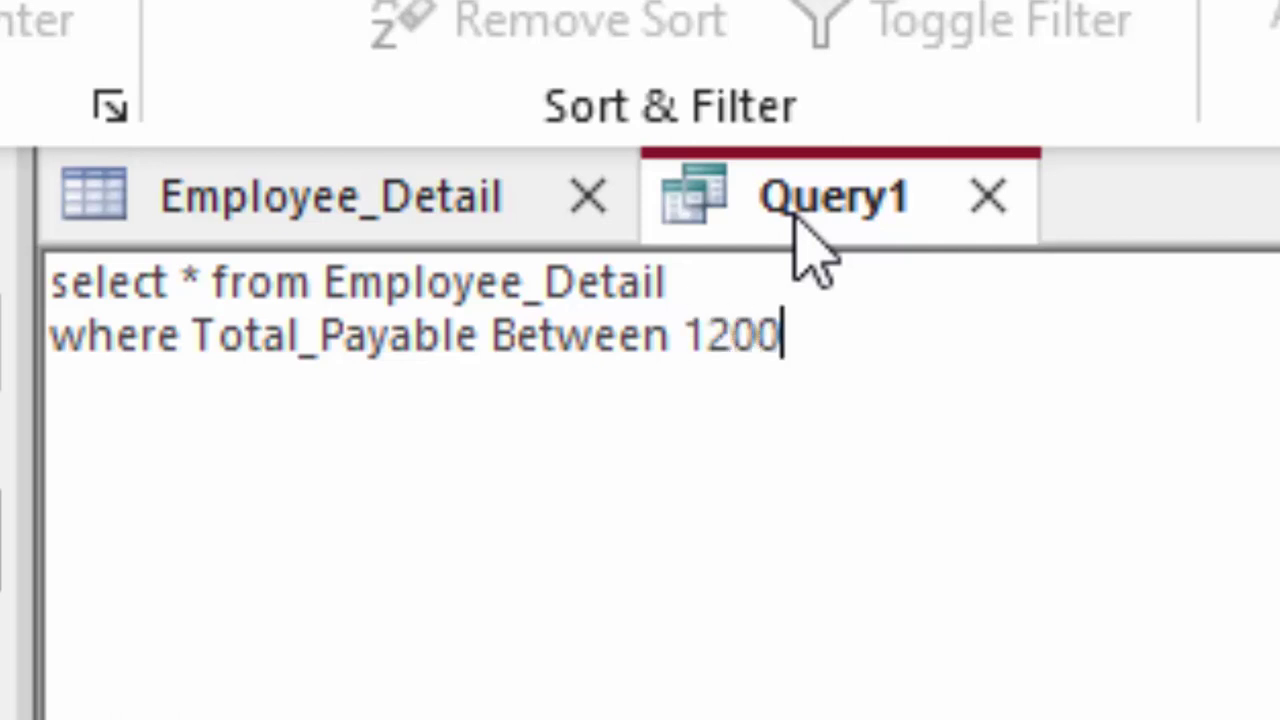
pyautogui.write('0')
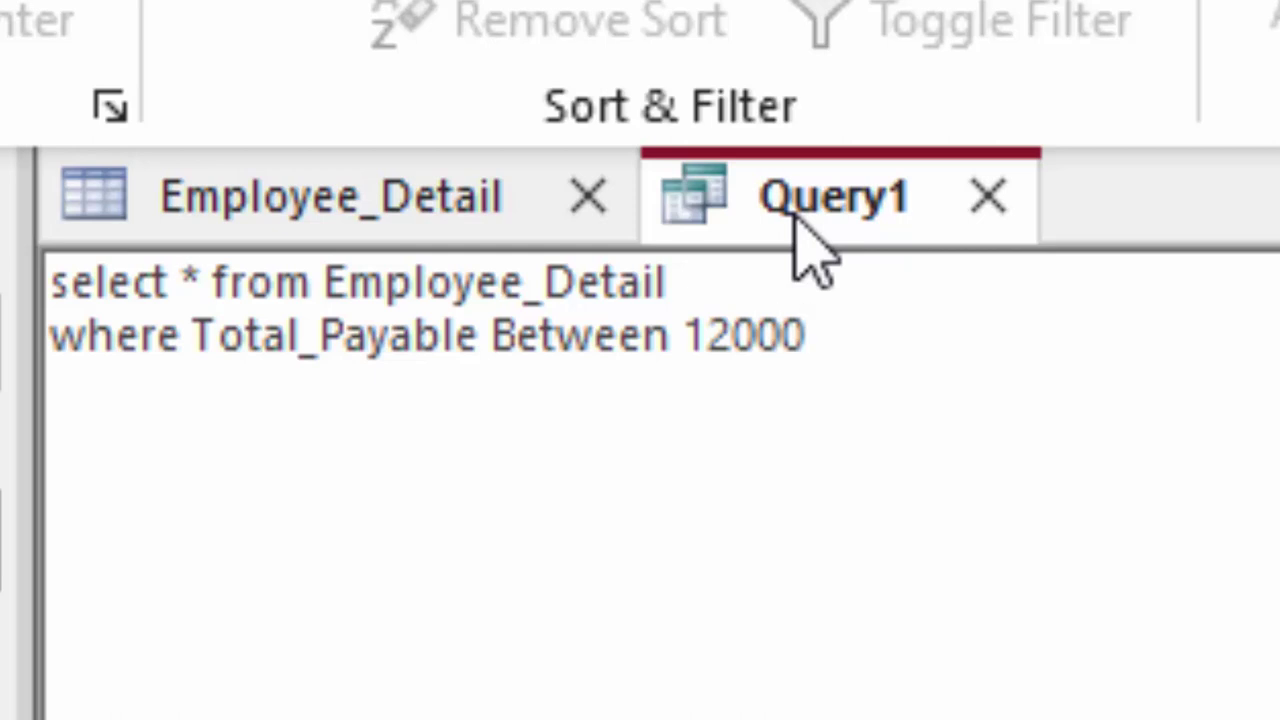
pyautogui.write(' and')
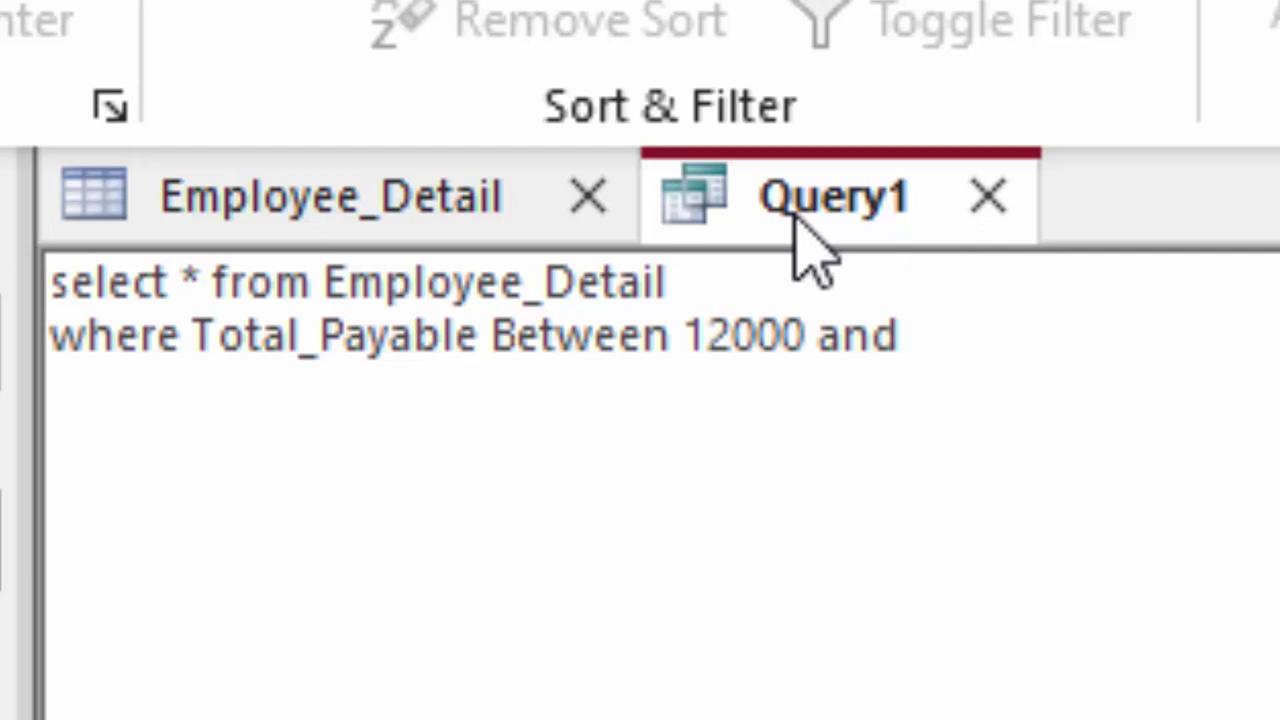
pyautogui.write(' 150')
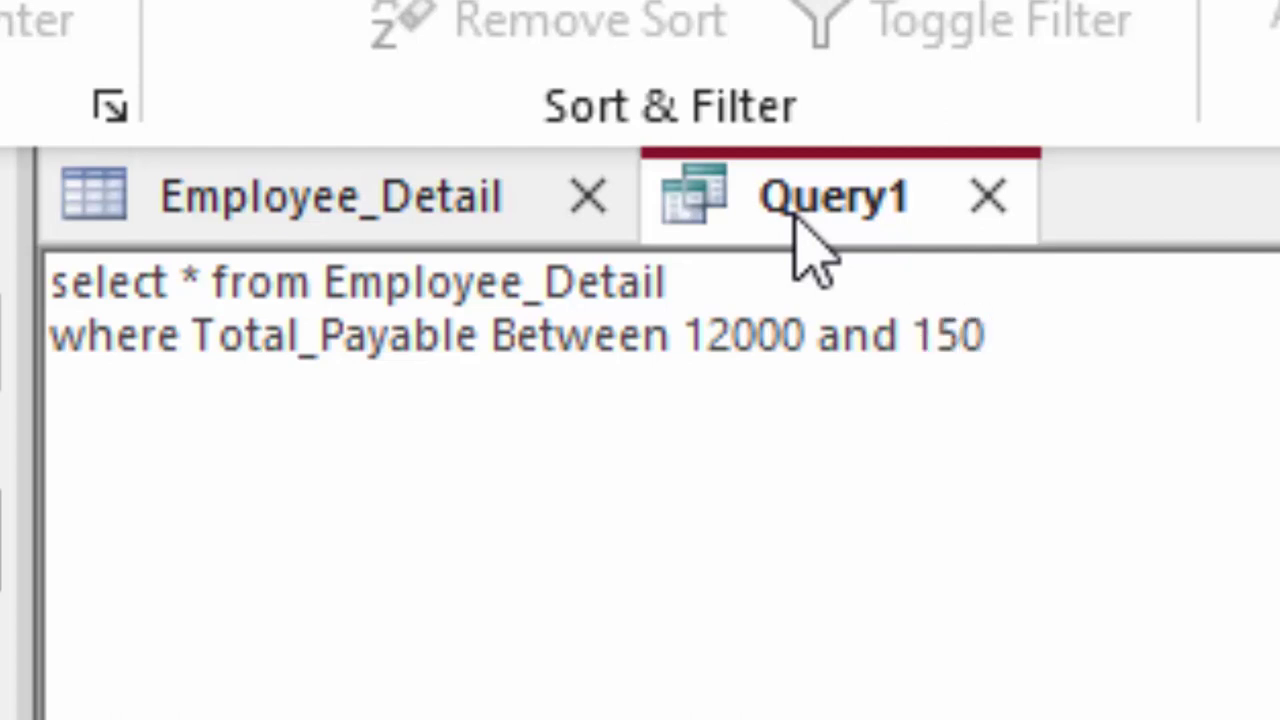
pyautogui.write('00')
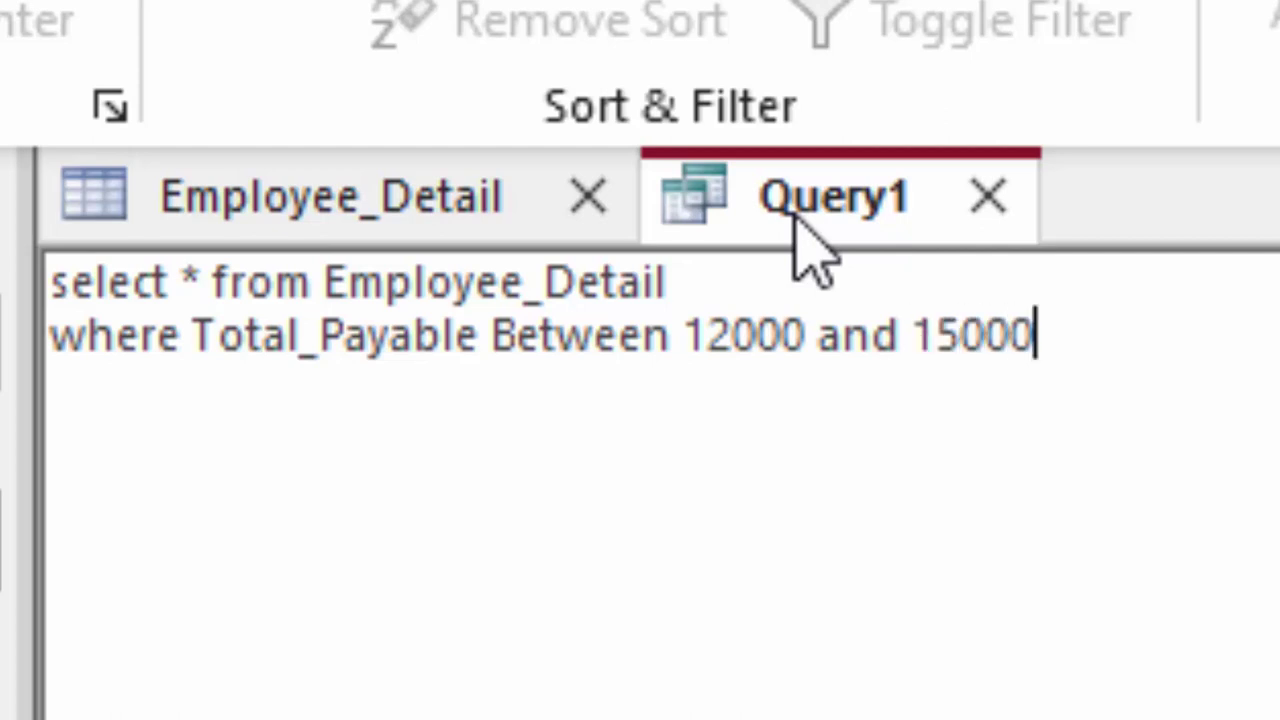
pyautogui.write(';')
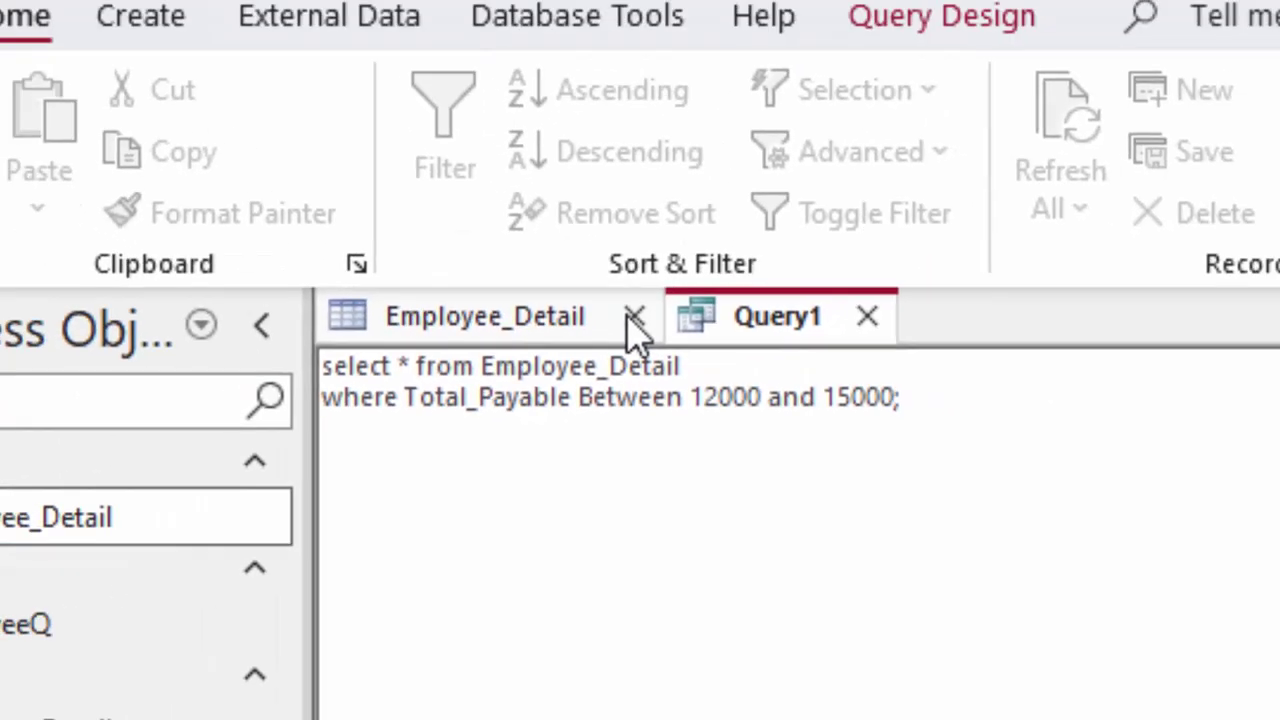
pyautogui.click(635, 318)
pyautogui.press('Return')
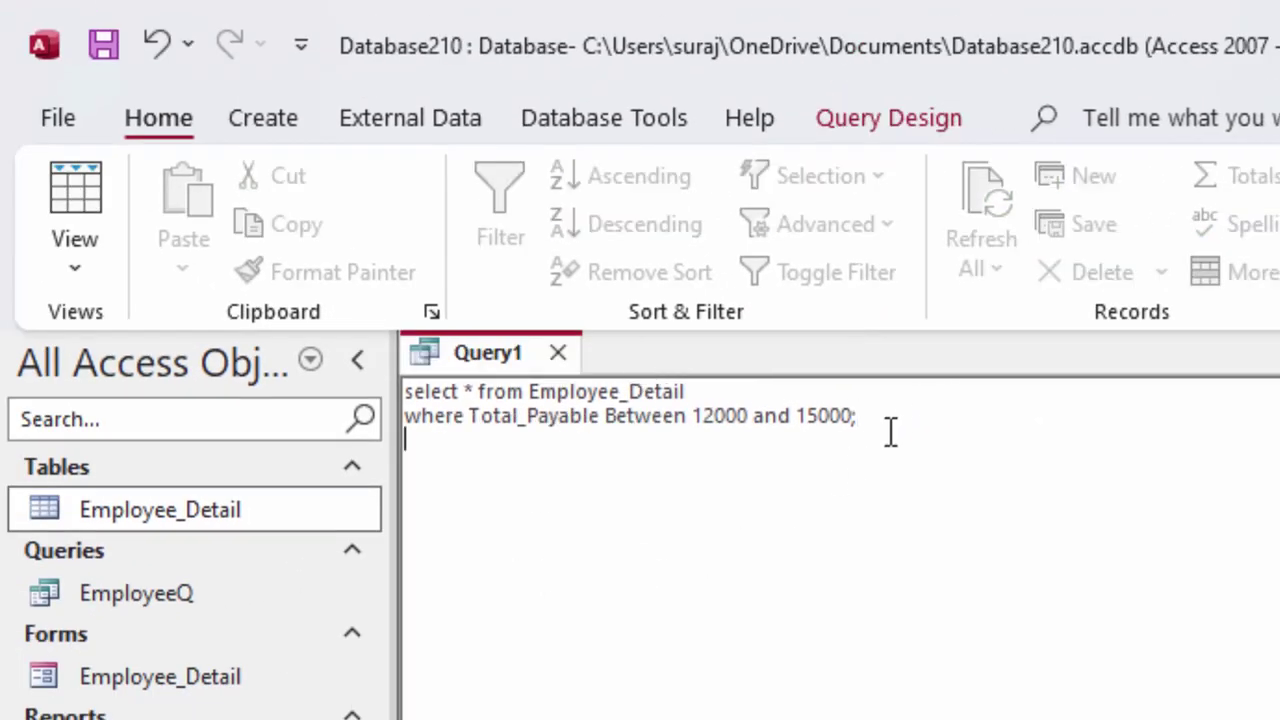
pyautogui.moveTo(895, 420); pyautogui.dragTo(369, 412)
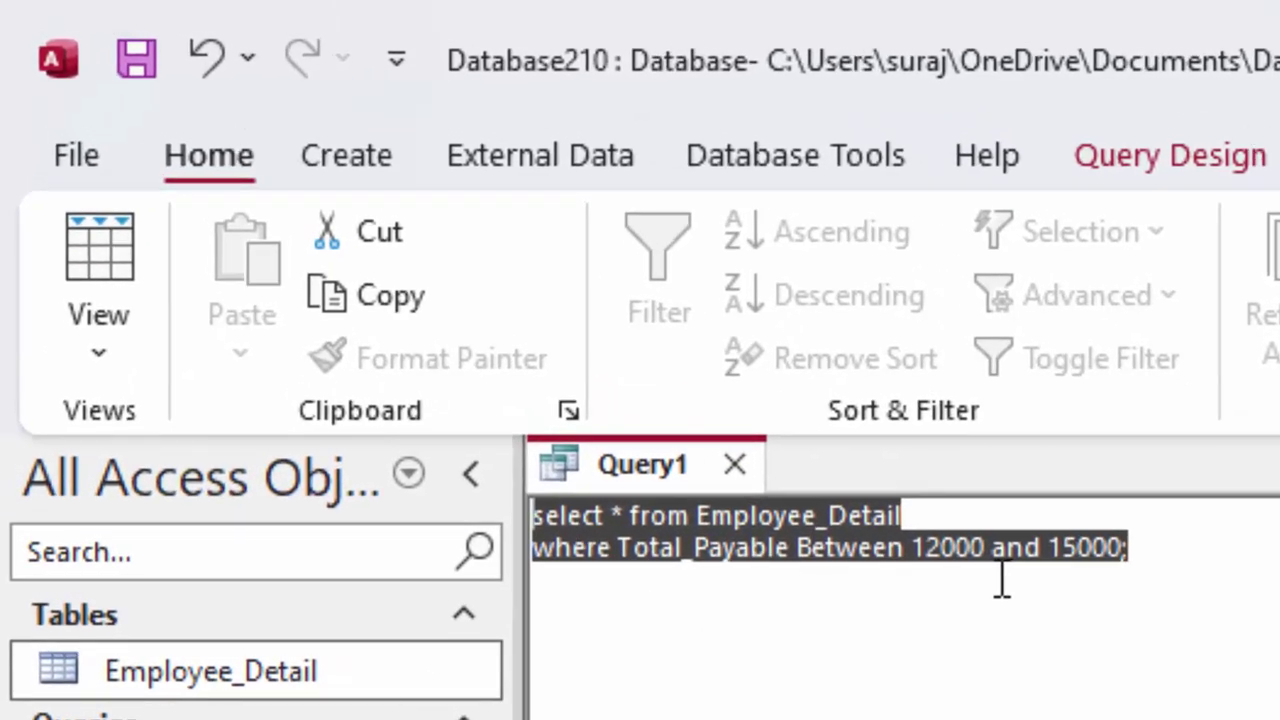
pyautogui.click(1135, 175)
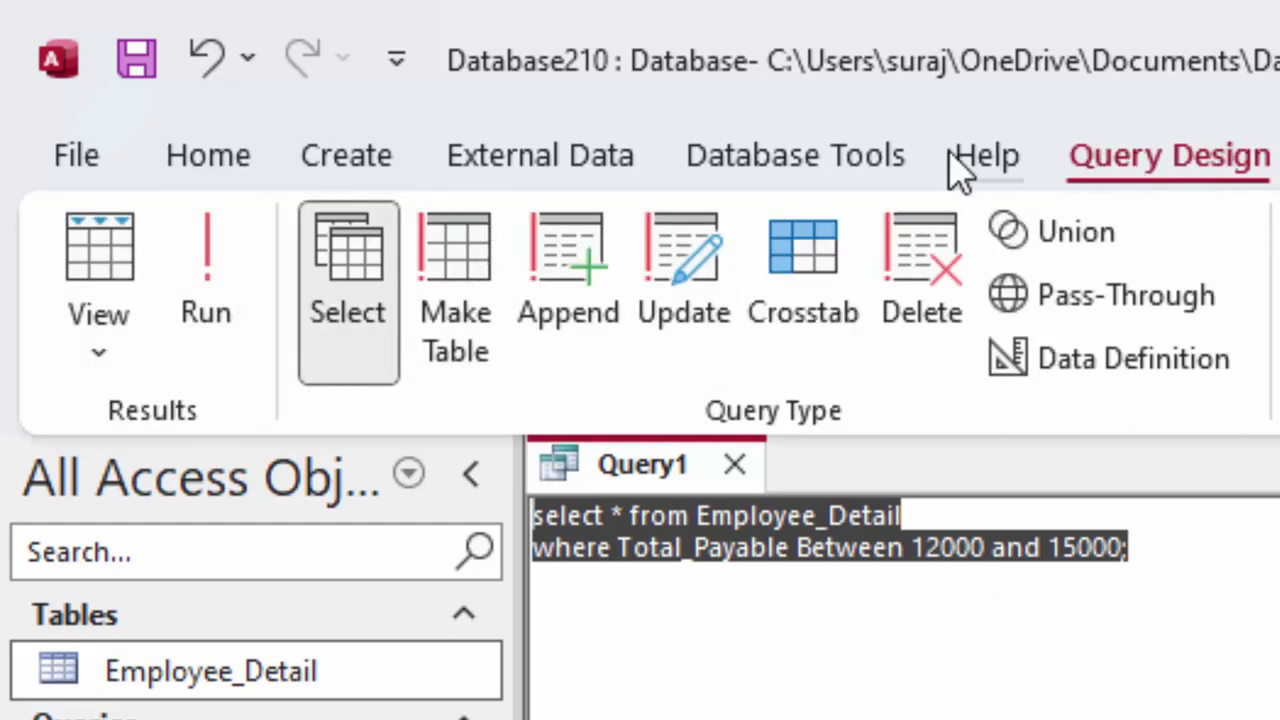
pyautogui.click(191, 286)
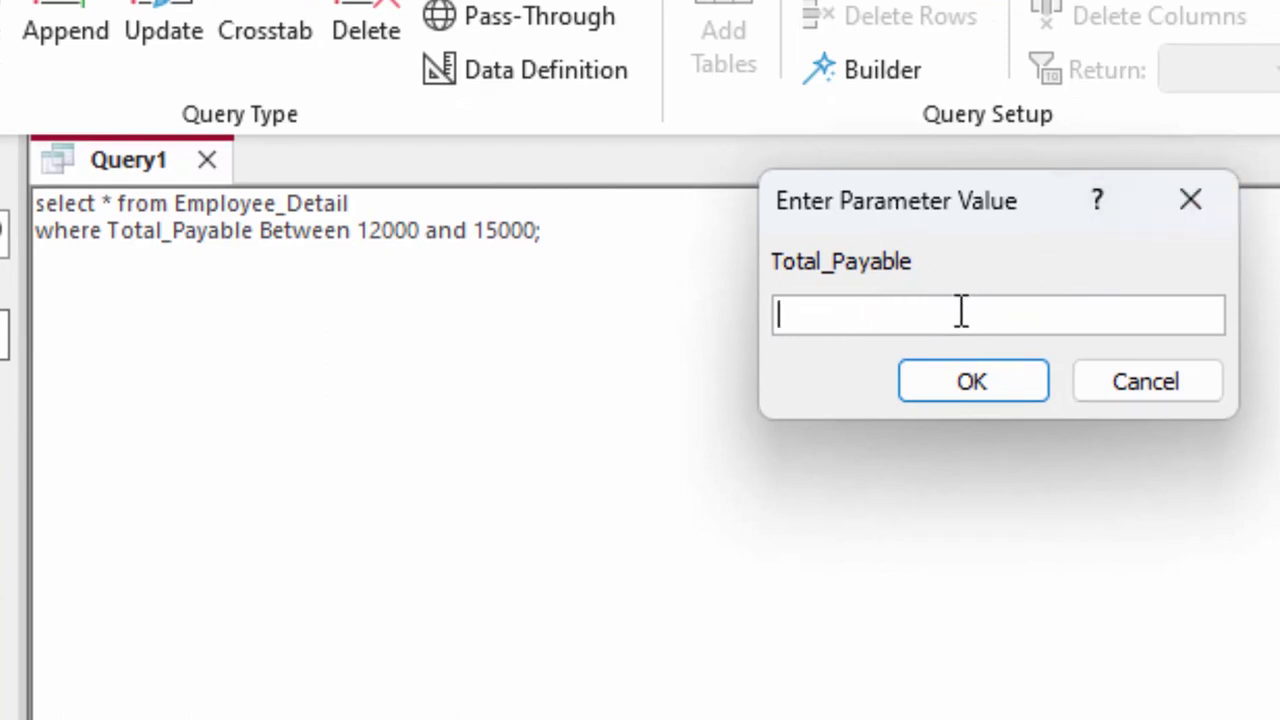
pyautogui.click(1185, 205)
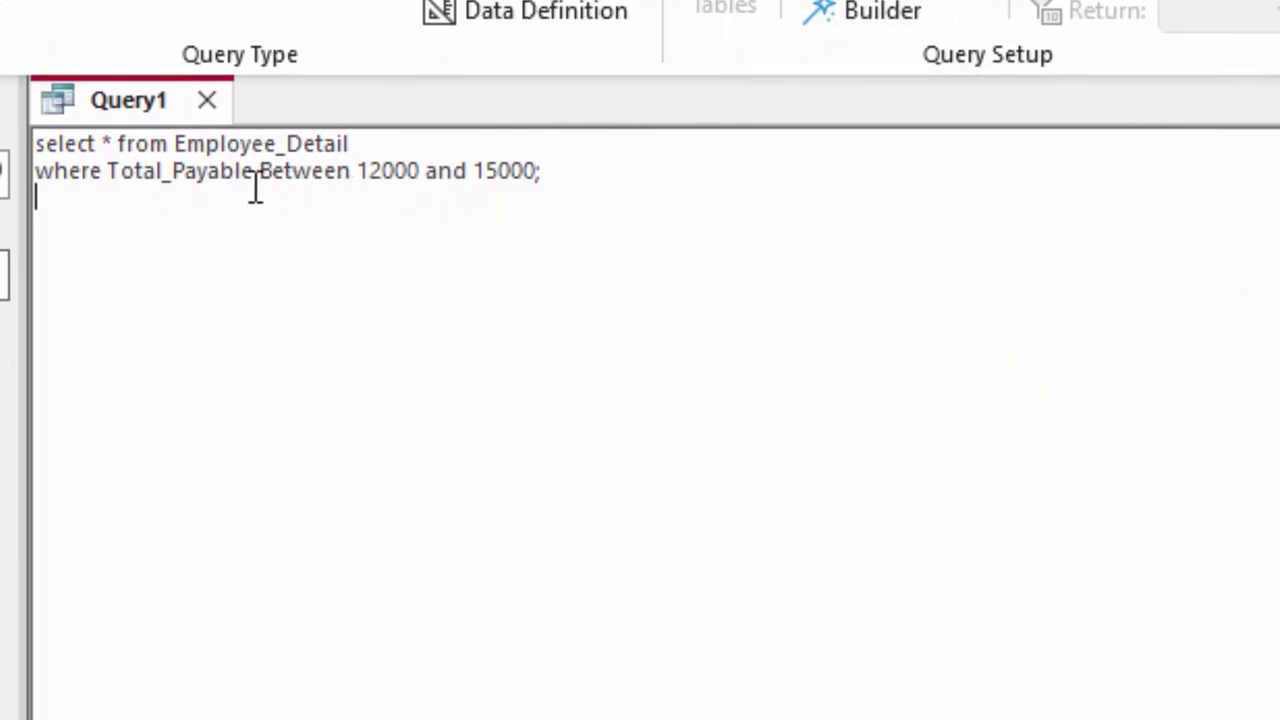
# Fix the field name to Total_Payable_Amount, then close Employee_Detail, keeping its layout changes
pyautogui.doubleClick(5, 270)
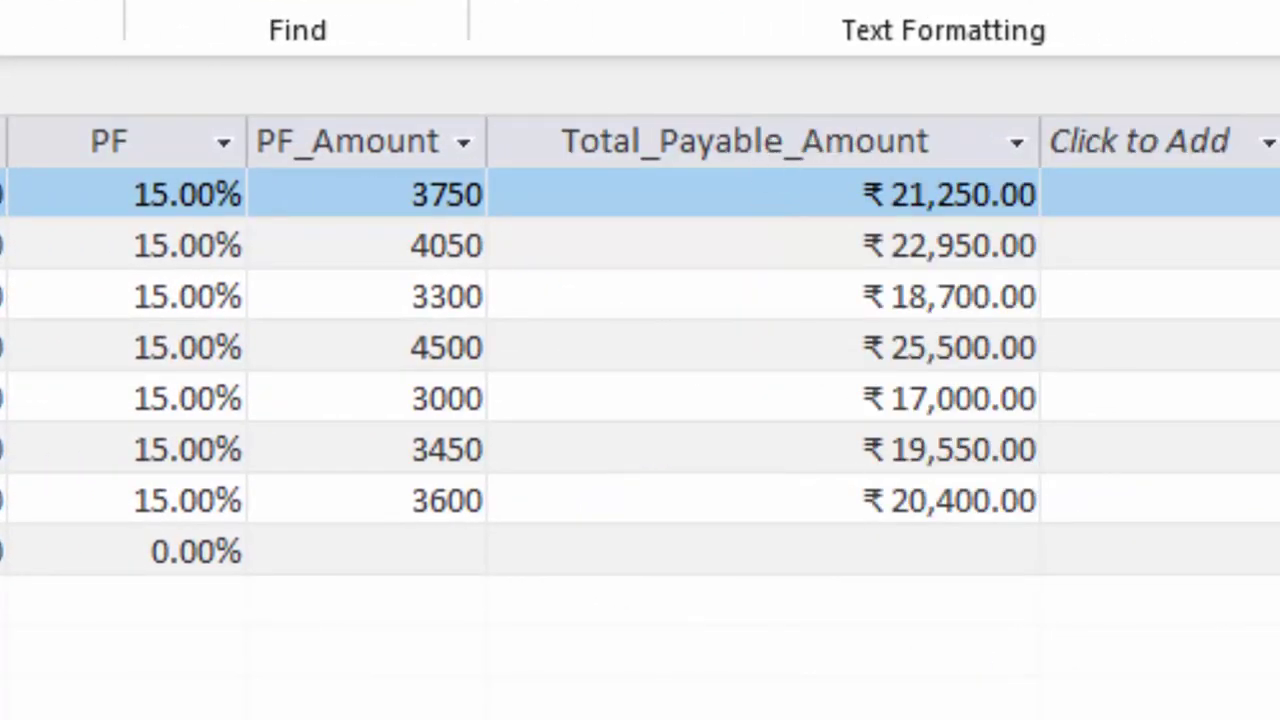
pyautogui.click(3, 88)
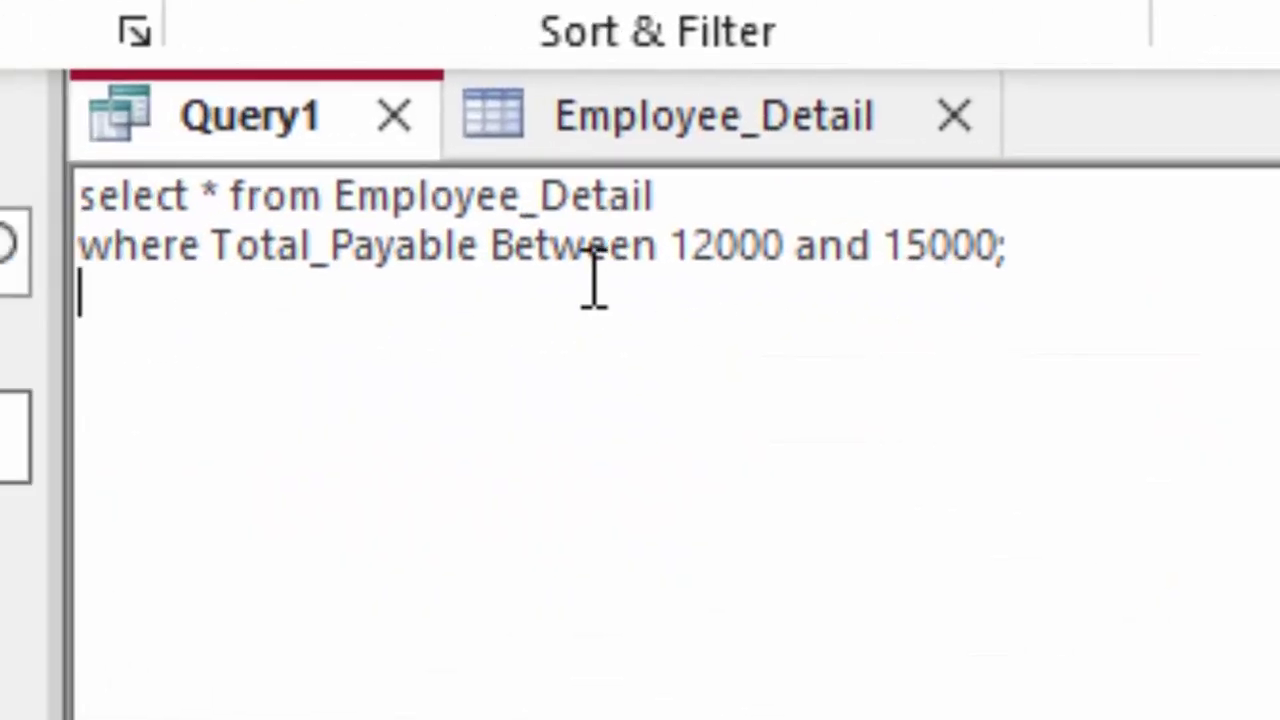
pyautogui.click(480, 262)
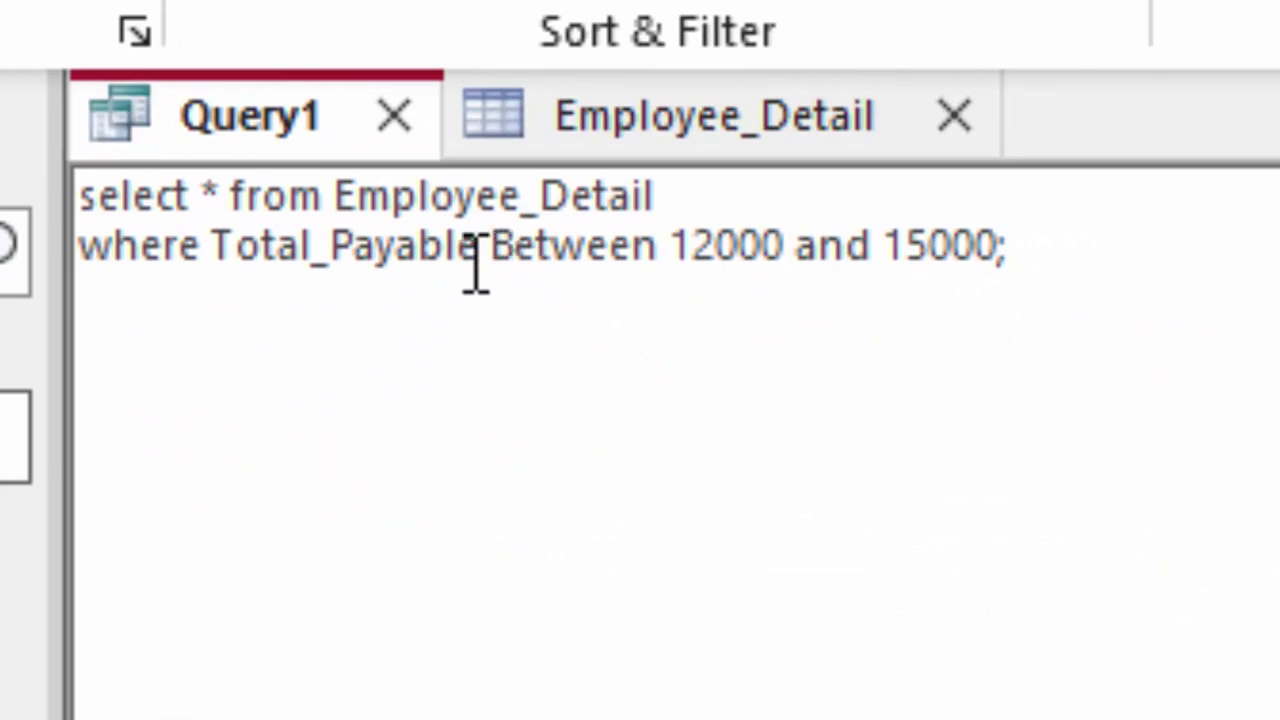
pyautogui.write('_')
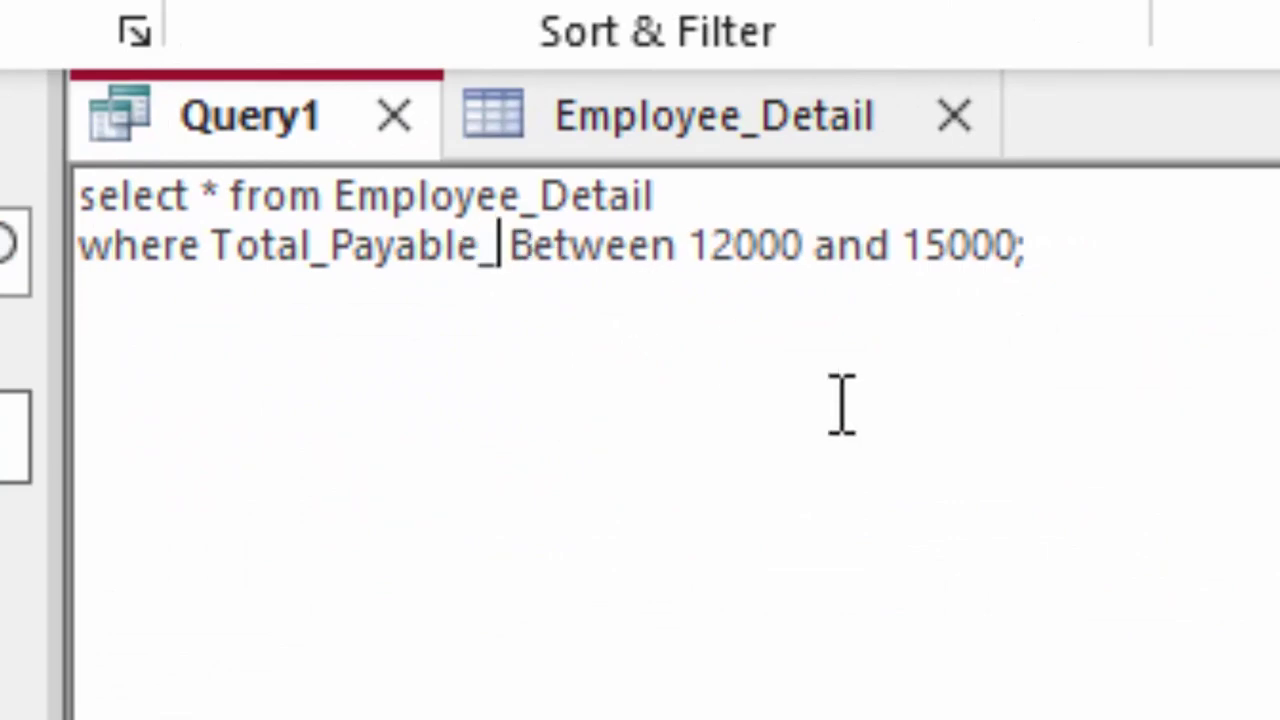
pyautogui.write('Amo')
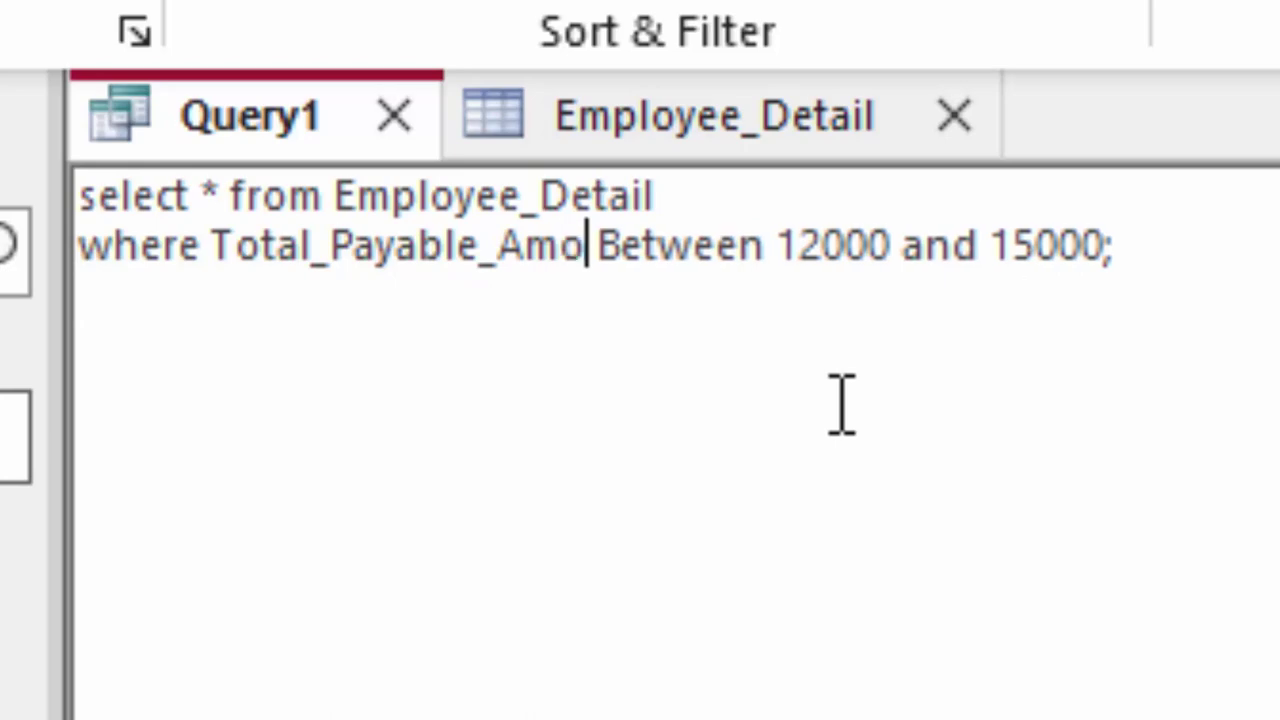
pyautogui.write('unt')
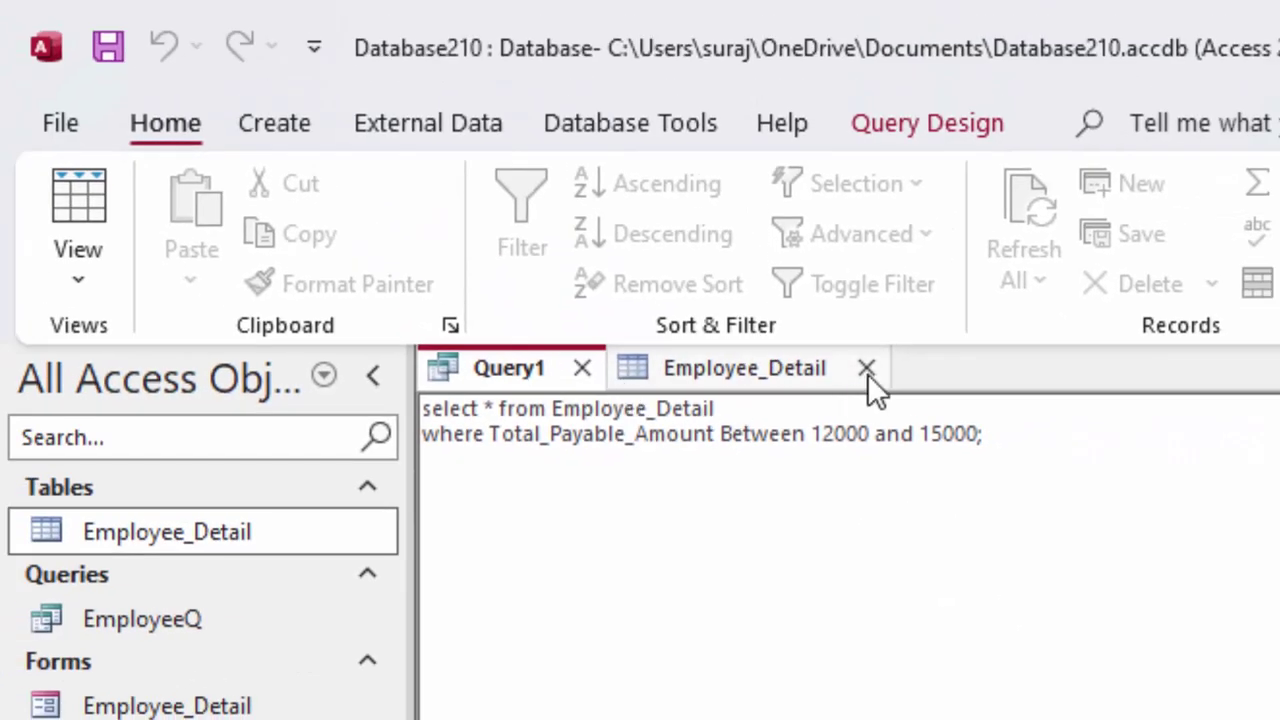
pyautogui.click(867, 369)
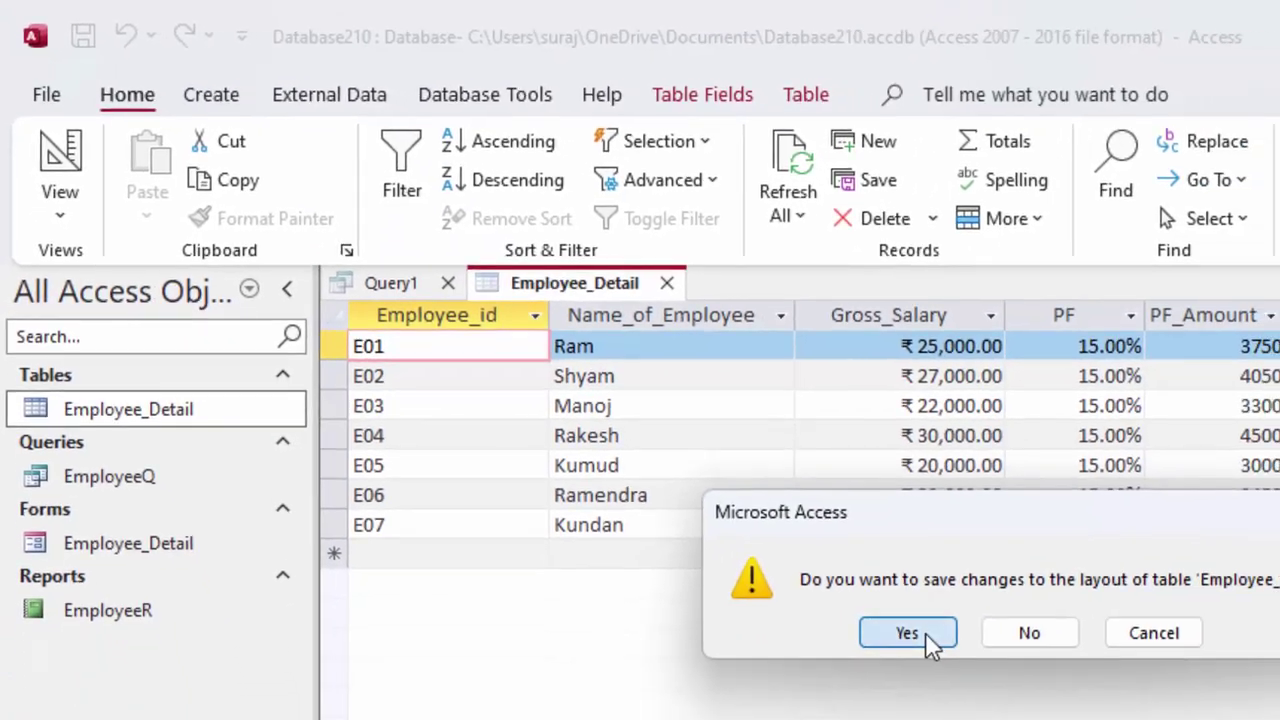
pyautogui.click(907, 632)
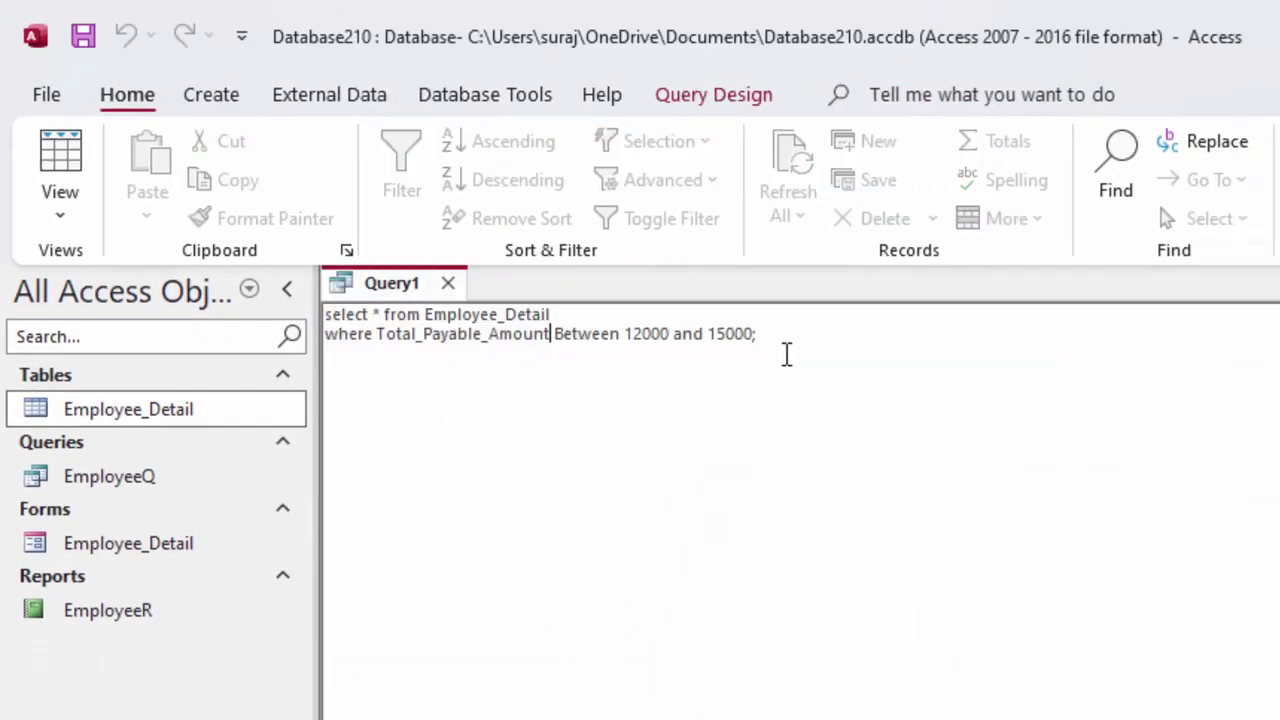
# Run the Total_Payable_Amount 12000–15000 query, which returns no records
pyautogui.click(786, 352)
pyautogui.click(713, 94)
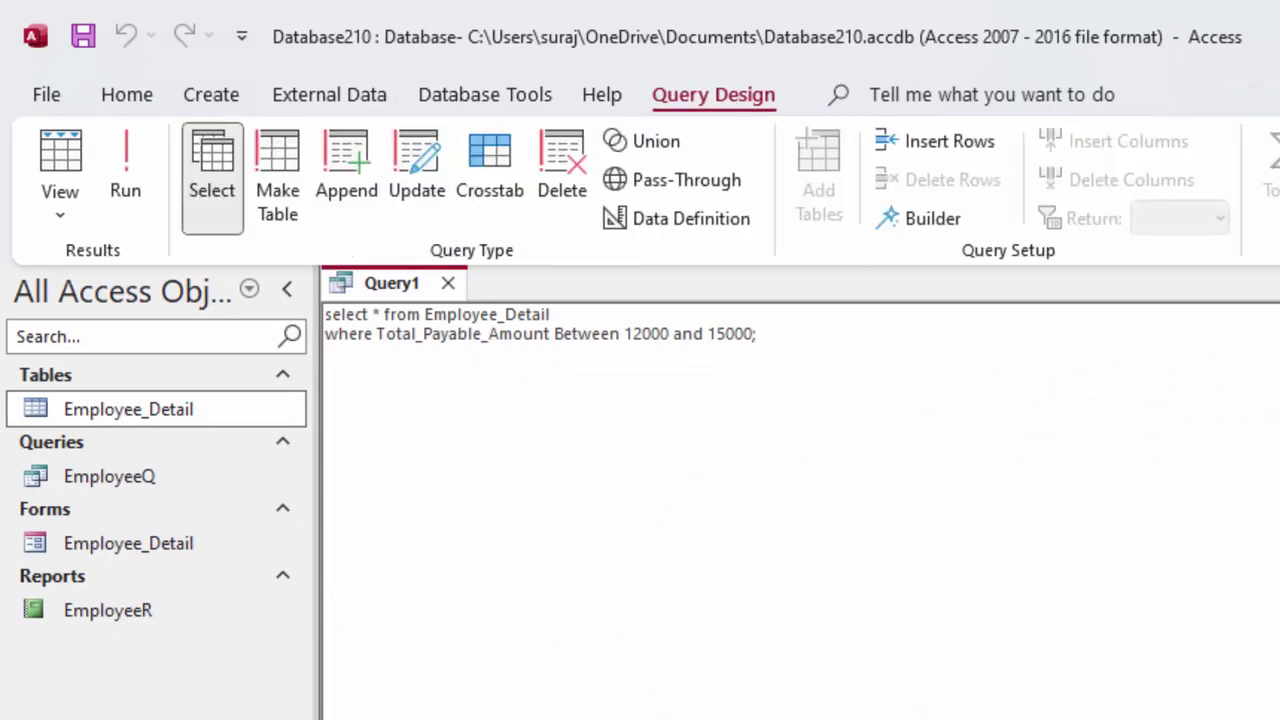
pyautogui.click(122, 163)
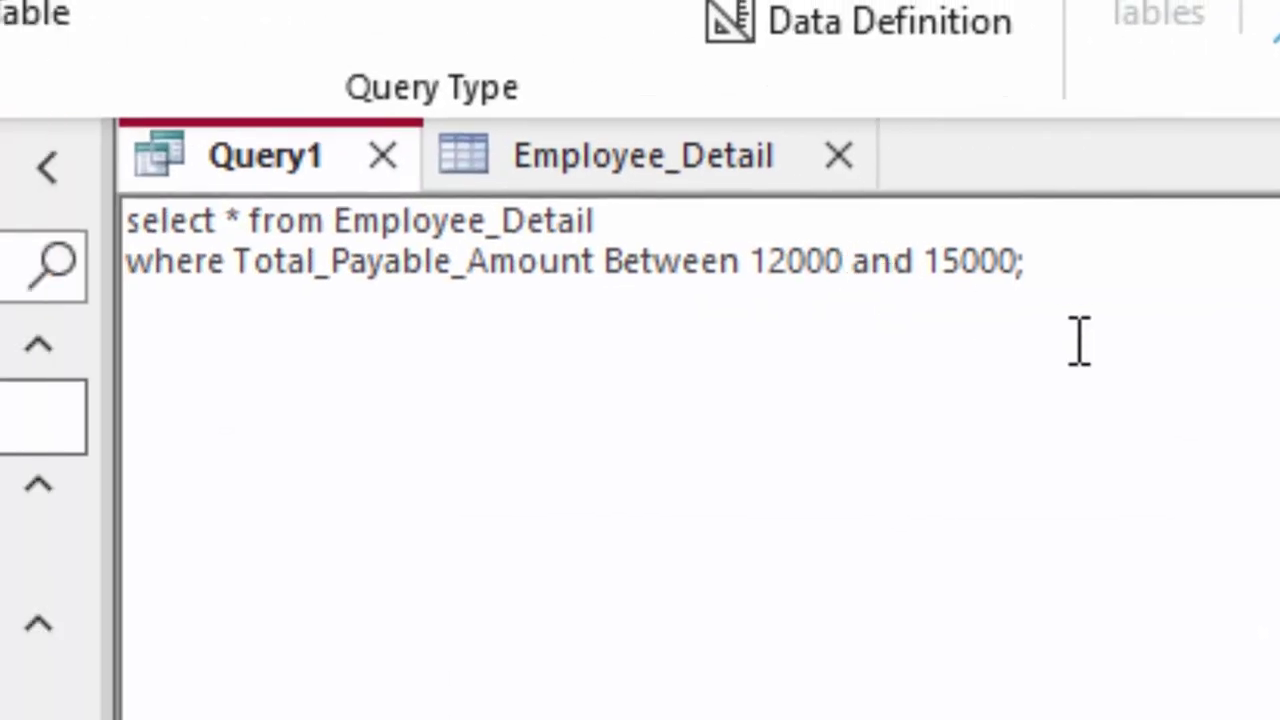
# Change the query range to Between 17000 and 20000
pyautogui.press('BackSpace')
pyautogui.press('BackSpace')
pyautogui.press('BackSpace')
pyautogui.press('BackSpace')
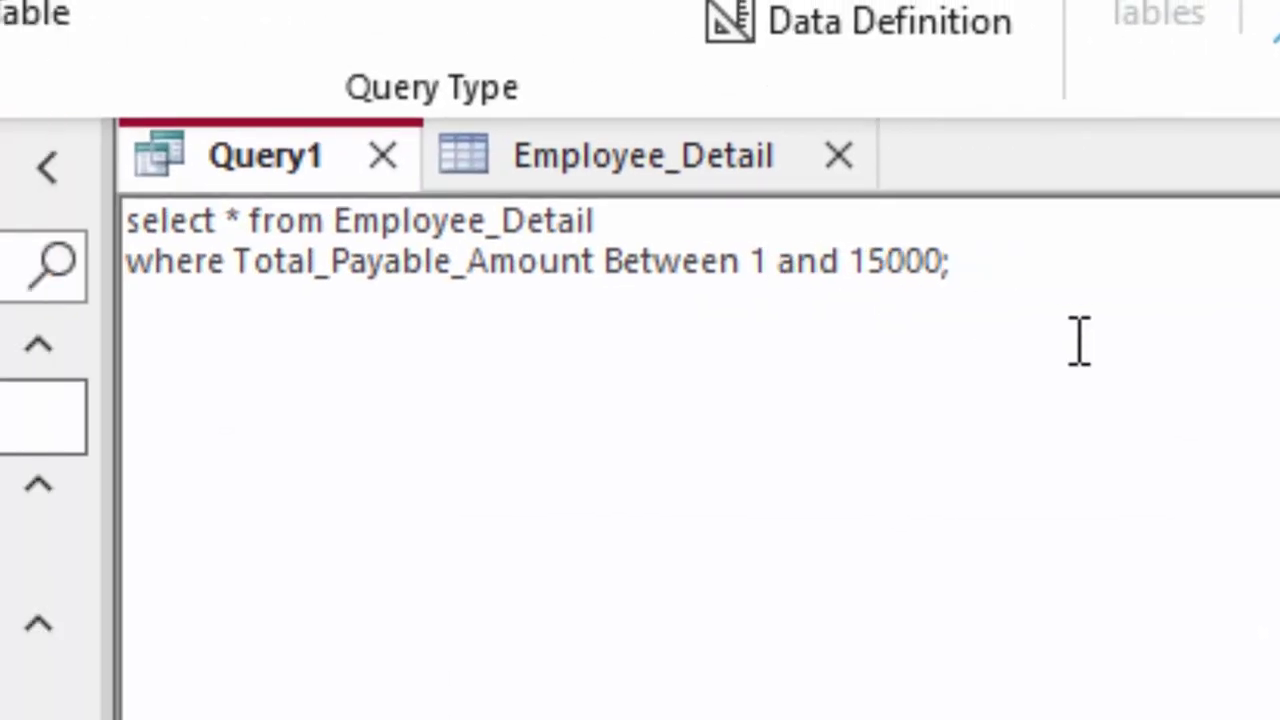
pyautogui.write('7000')
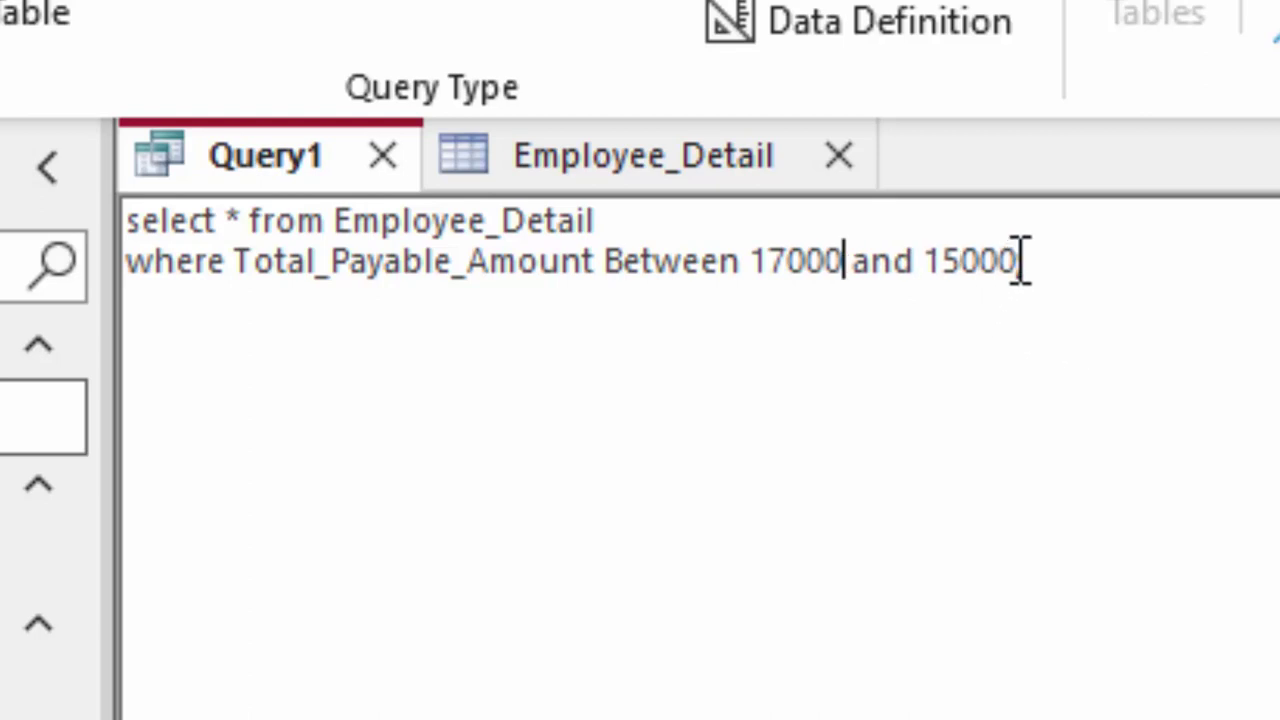
pyautogui.press('BackSpace')
pyautogui.press('BackSpace')
pyautogui.press('BackSpace')
pyautogui.press('BackSpace')
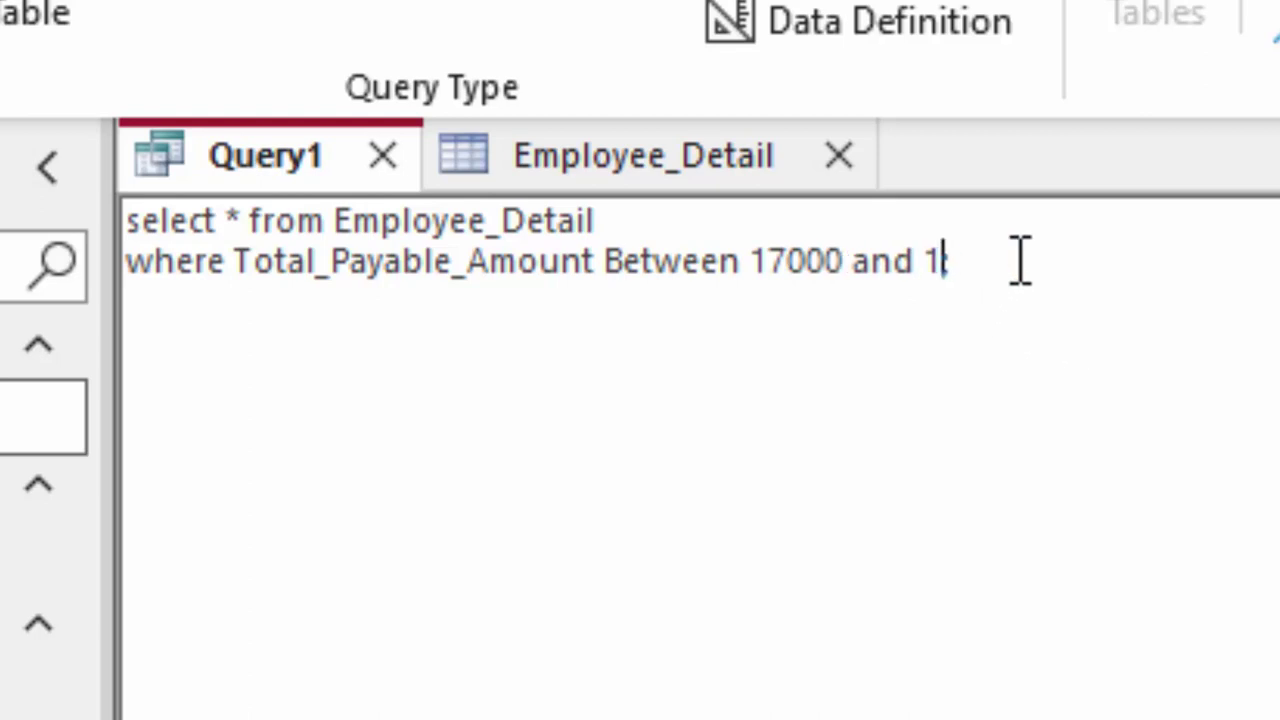
pyautogui.press('BackSpace')
pyautogui.write('200')
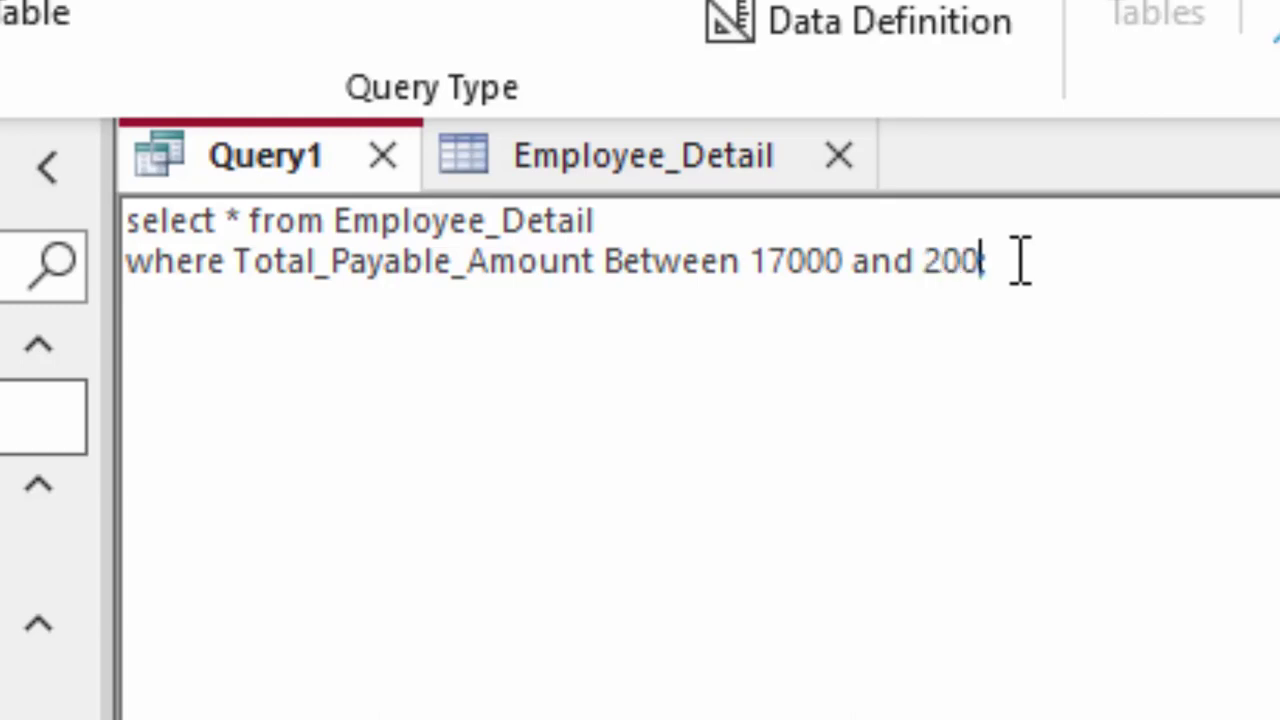
pyautogui.write('00;')
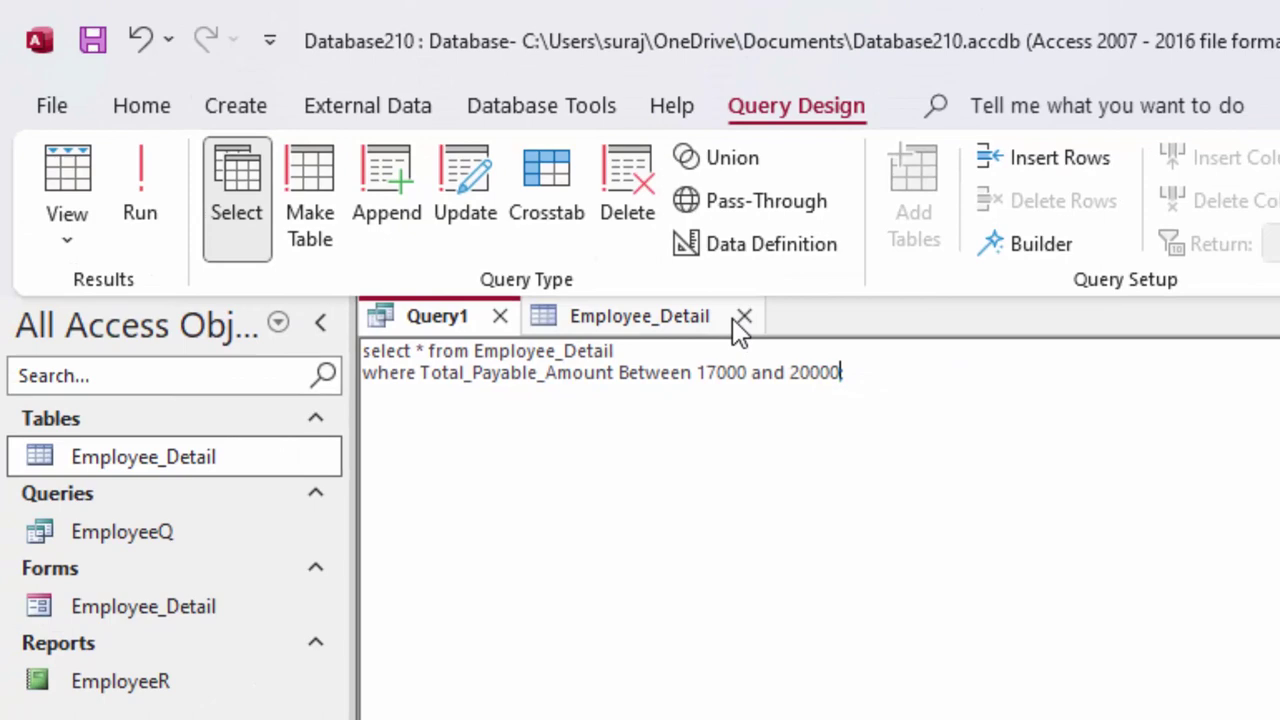
# Close the table, run the query returning three records, and reopen Employee_Detail
pyautogui.click(744, 316)
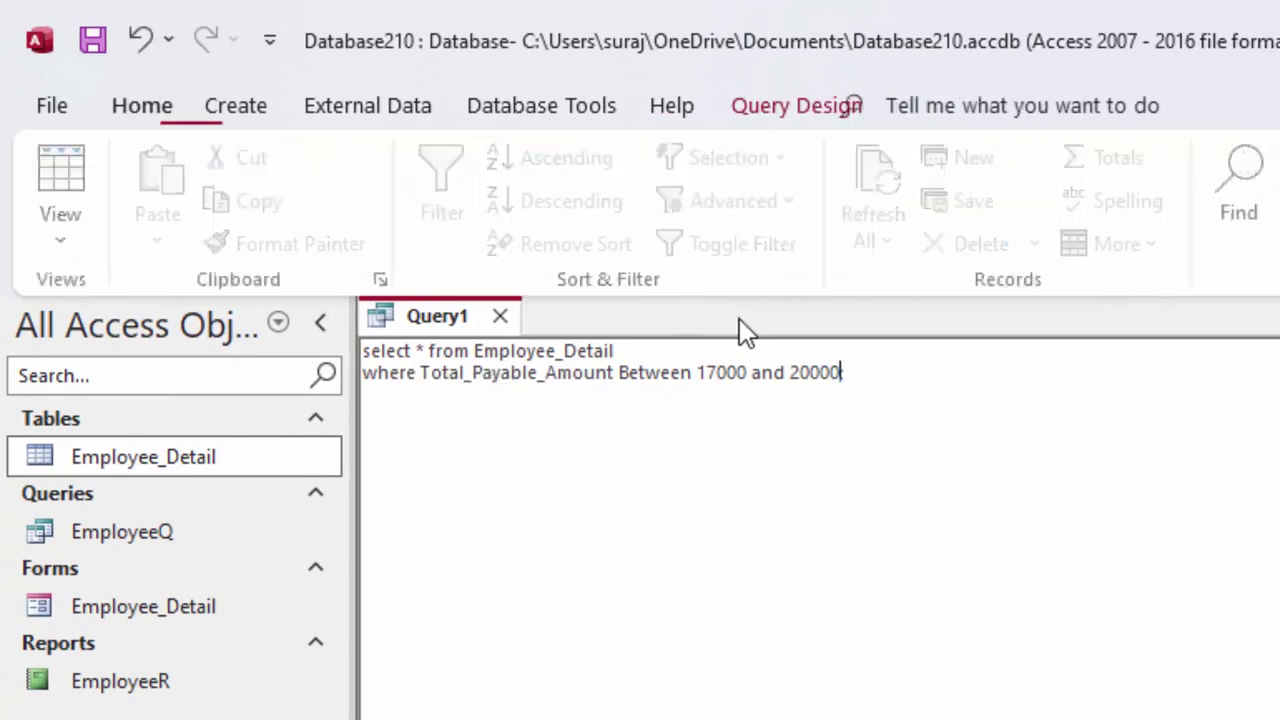
pyautogui.click(852, 108)
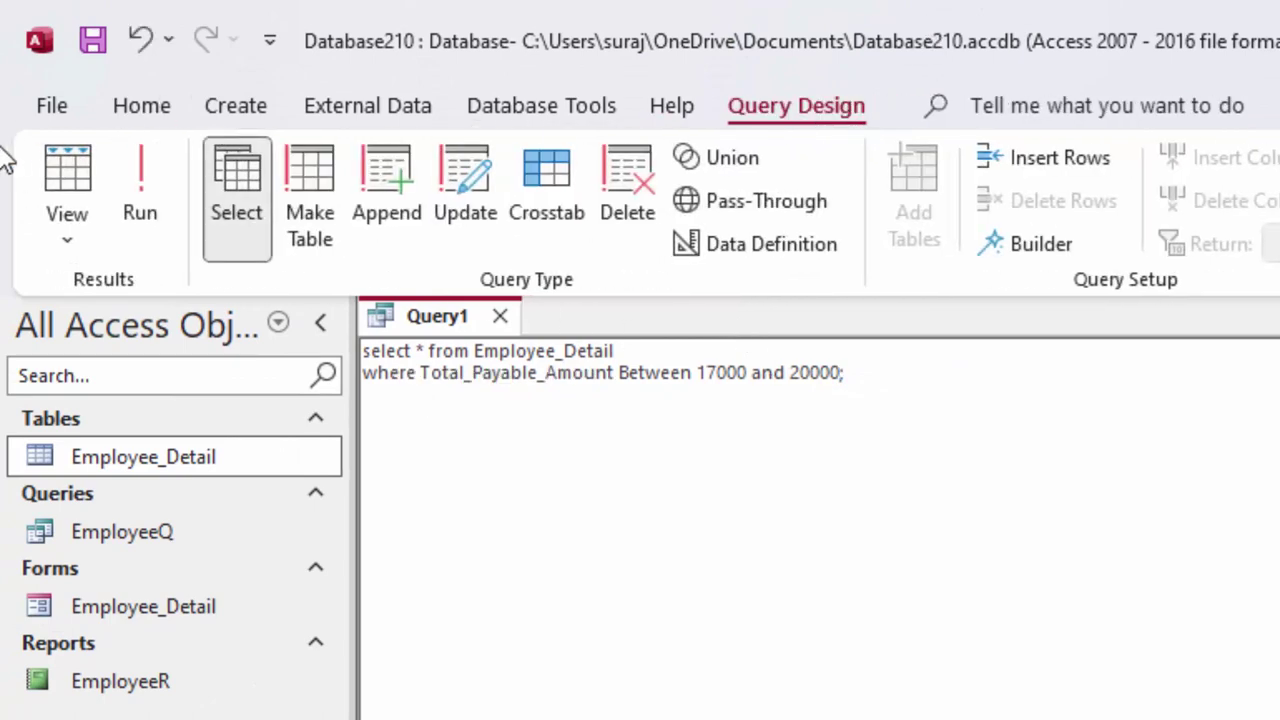
pyautogui.click(138, 185)
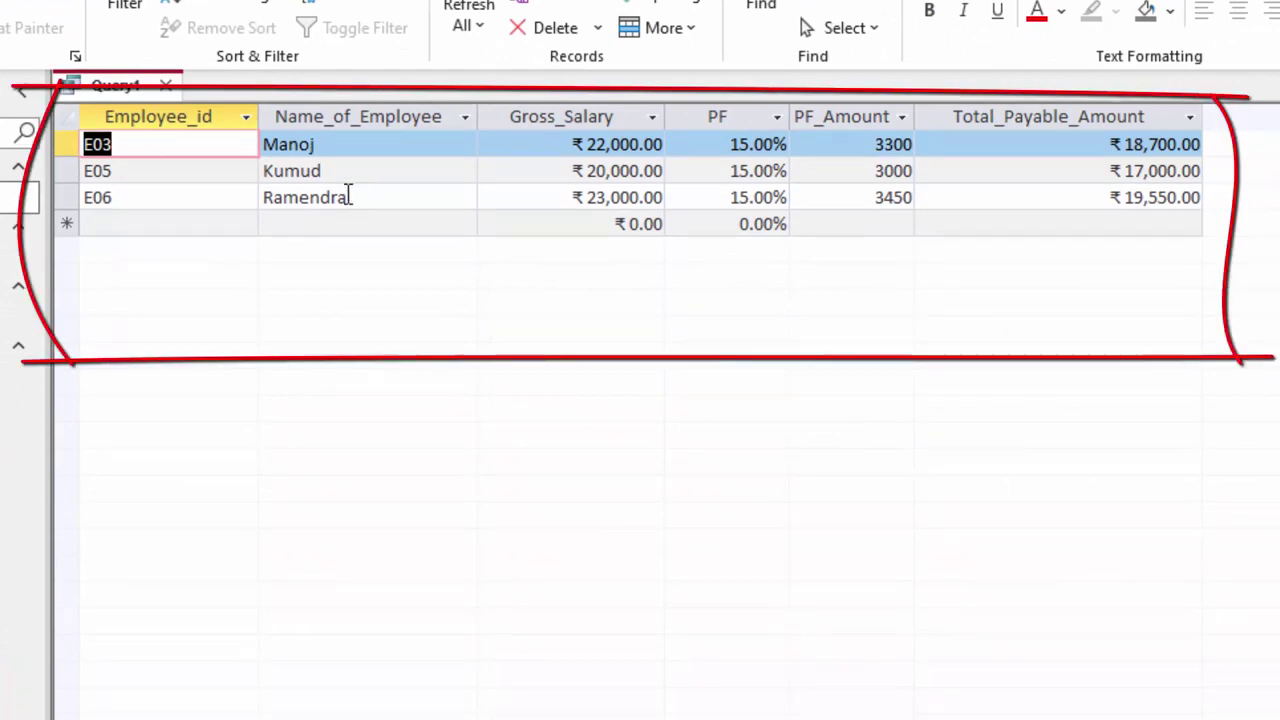
pyautogui.doubleClick(8, 237)
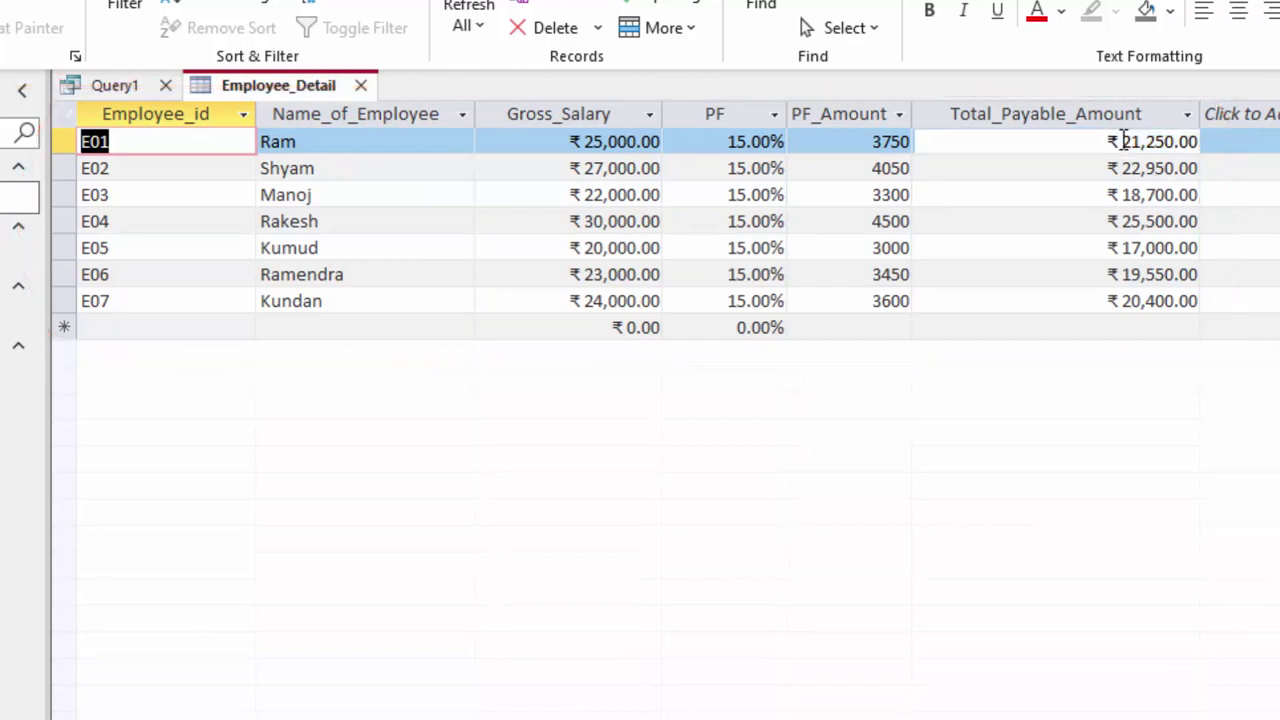
# Compare employees' Total_Payable_Amount values with the 17000–20000 range, then return to Query1
pyautogui.moveTo(1124, 141); pyautogui.dragTo(1213, 176)
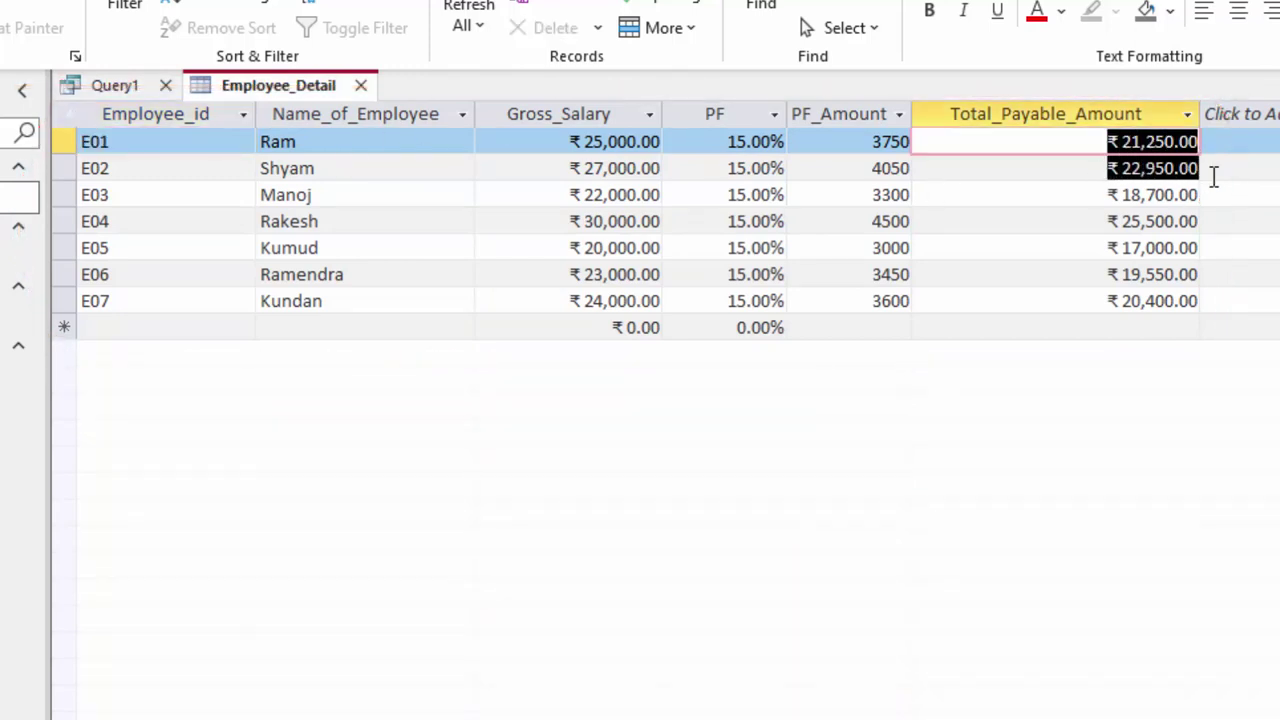
pyautogui.click(1205, 176)
pyautogui.keyDown('shift'); pyautogui.click(1194, 200); pyautogui.keyUp('shift')
pyautogui.click(1180, 200)
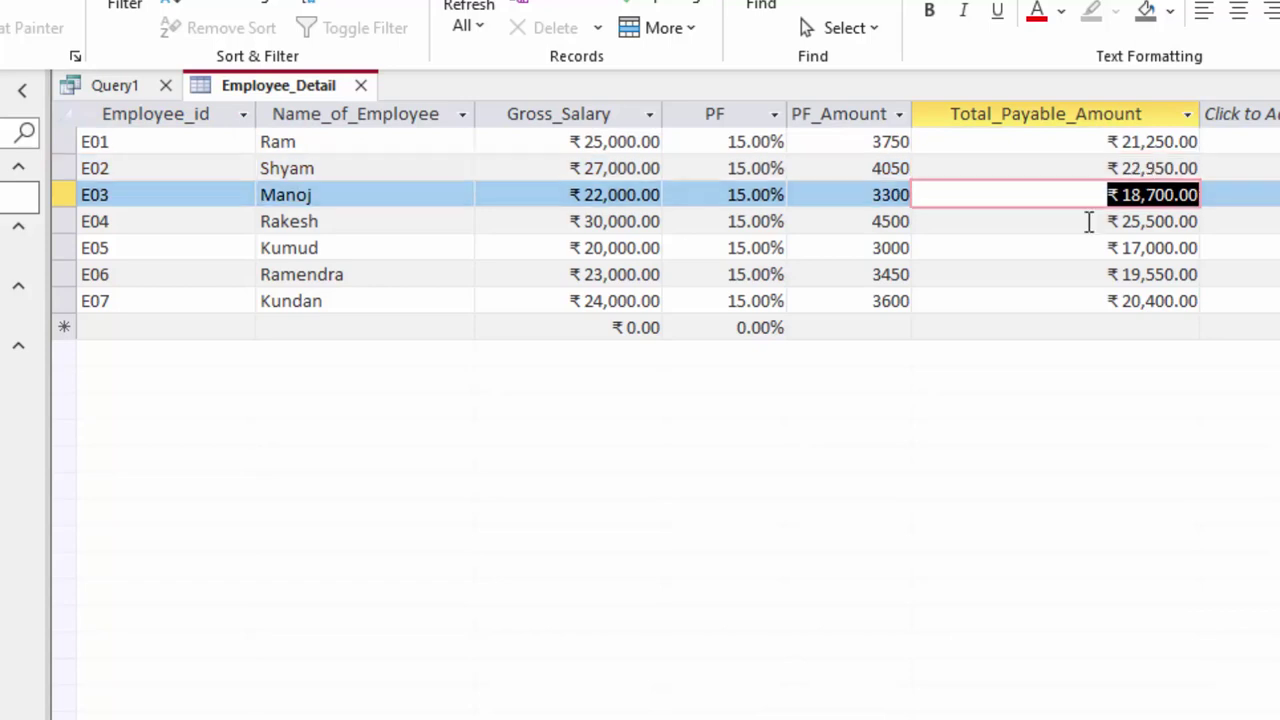
pyautogui.moveTo(1089, 222); pyautogui.dragTo(1200, 224)
pyautogui.click(1196, 222)
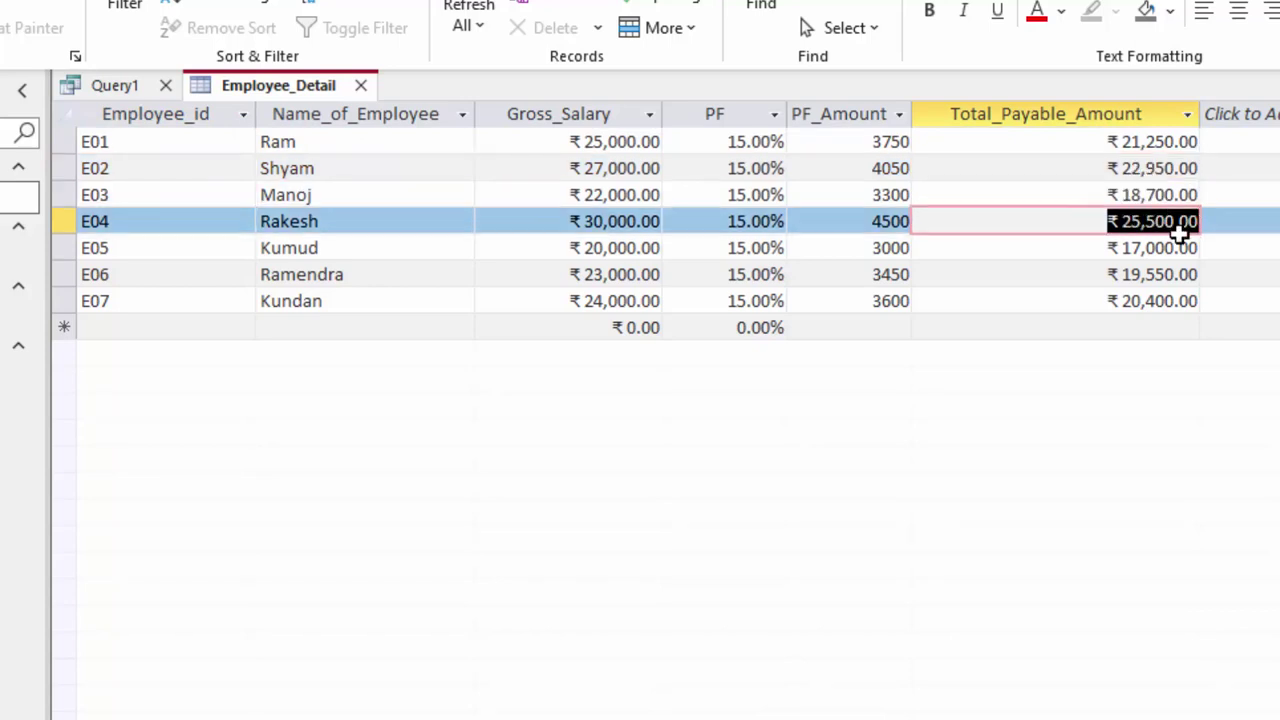
pyautogui.click(118, 86)
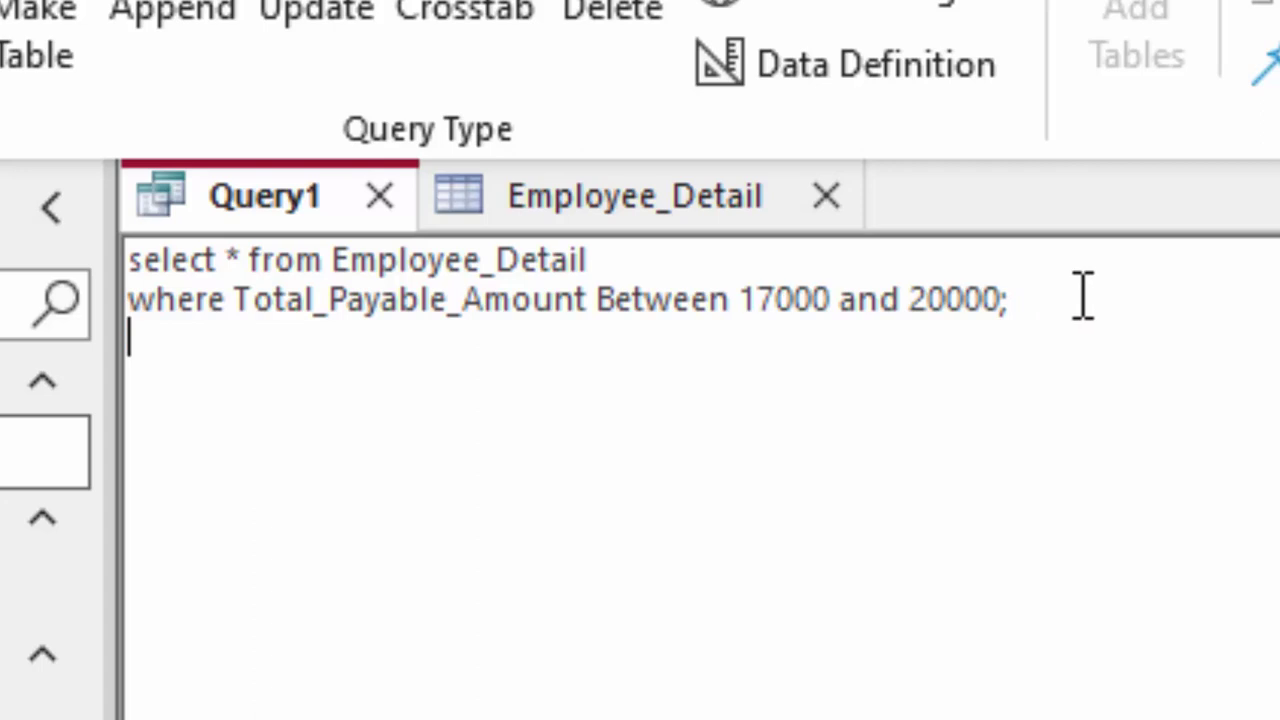
# Save Query1 under the name TotalQuery and close its tab
pyautogui.rightClick(220, 190)
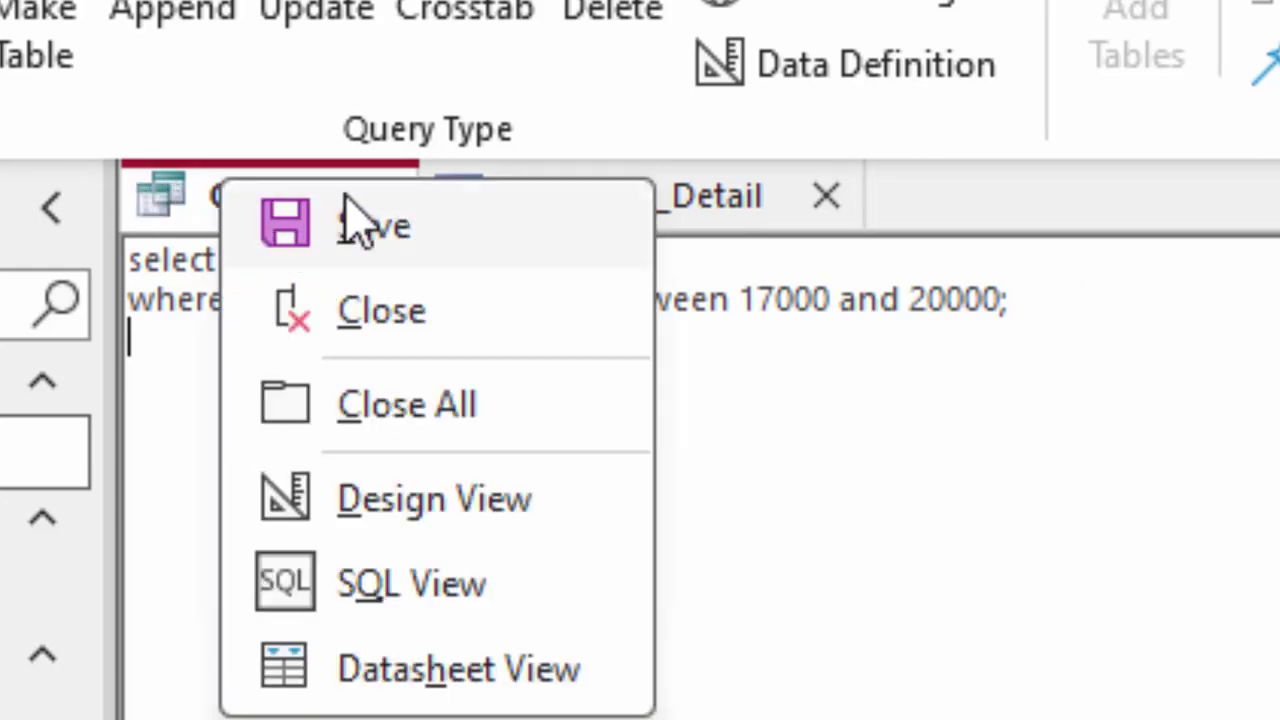
pyautogui.click(360, 225)
pyautogui.press('BackSpace')
pyautogui.write('TotalQuery')
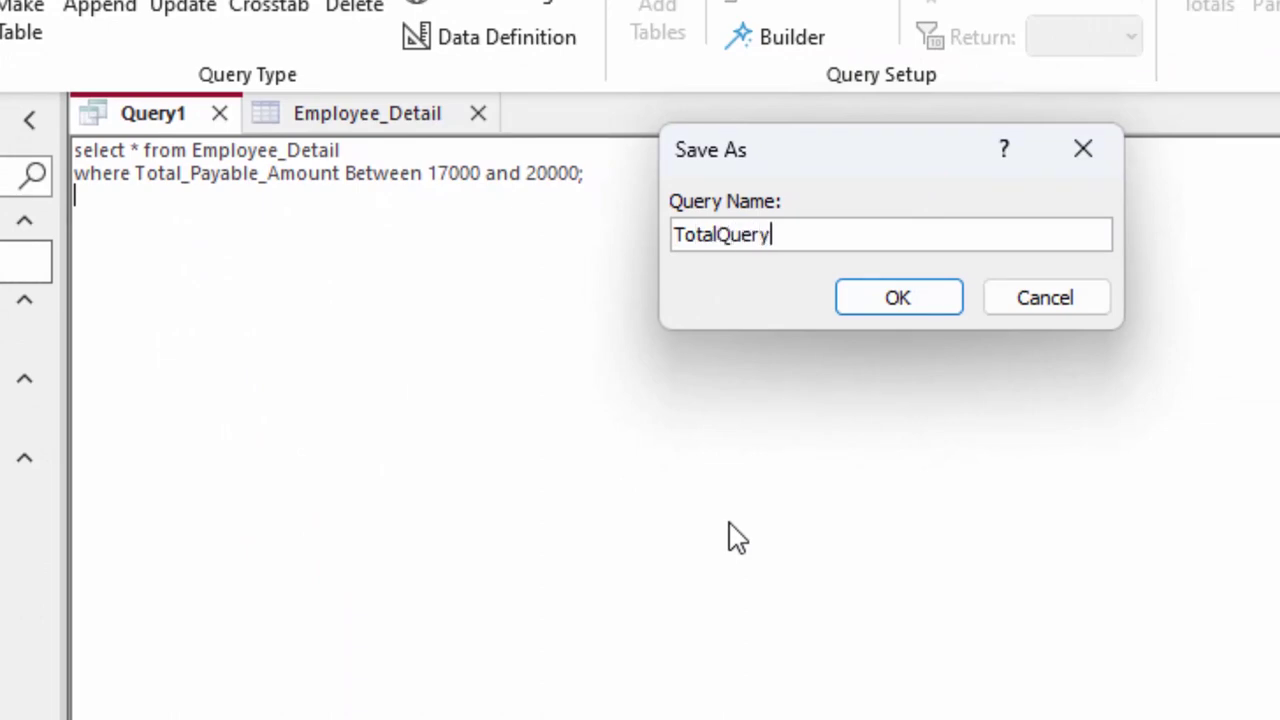
pyautogui.press('Return')
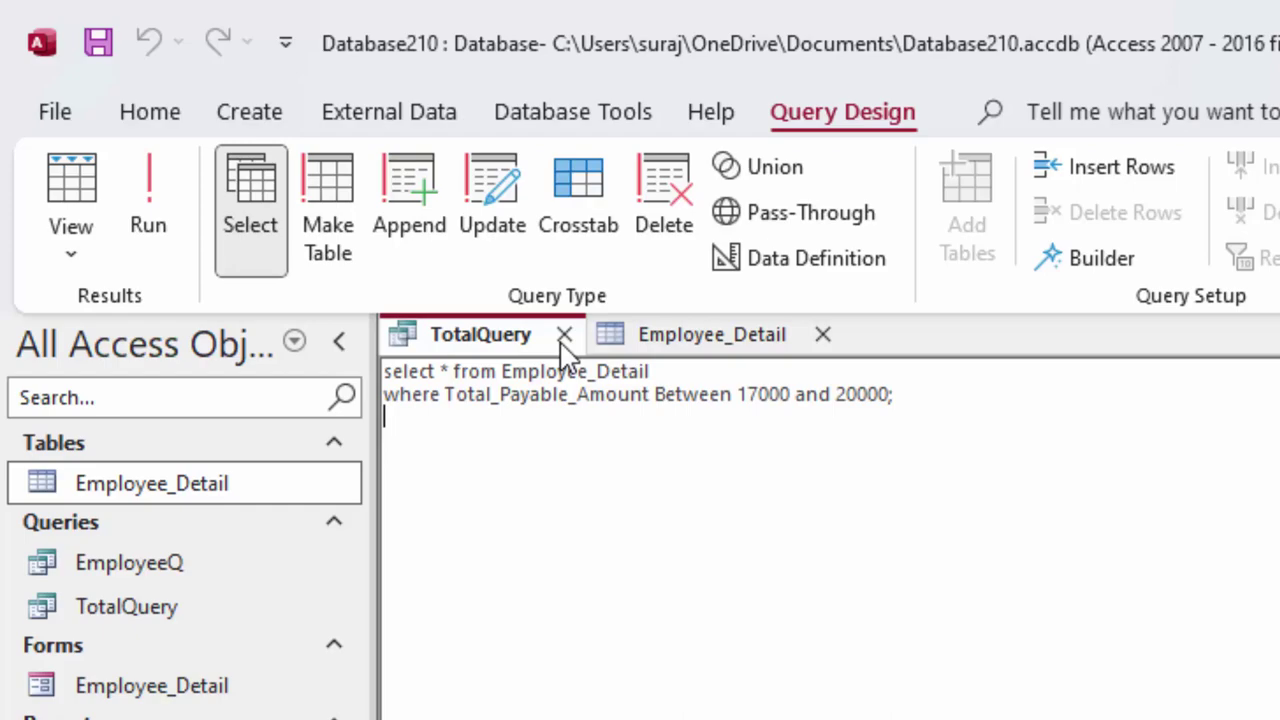
pyautogui.click(564, 335)
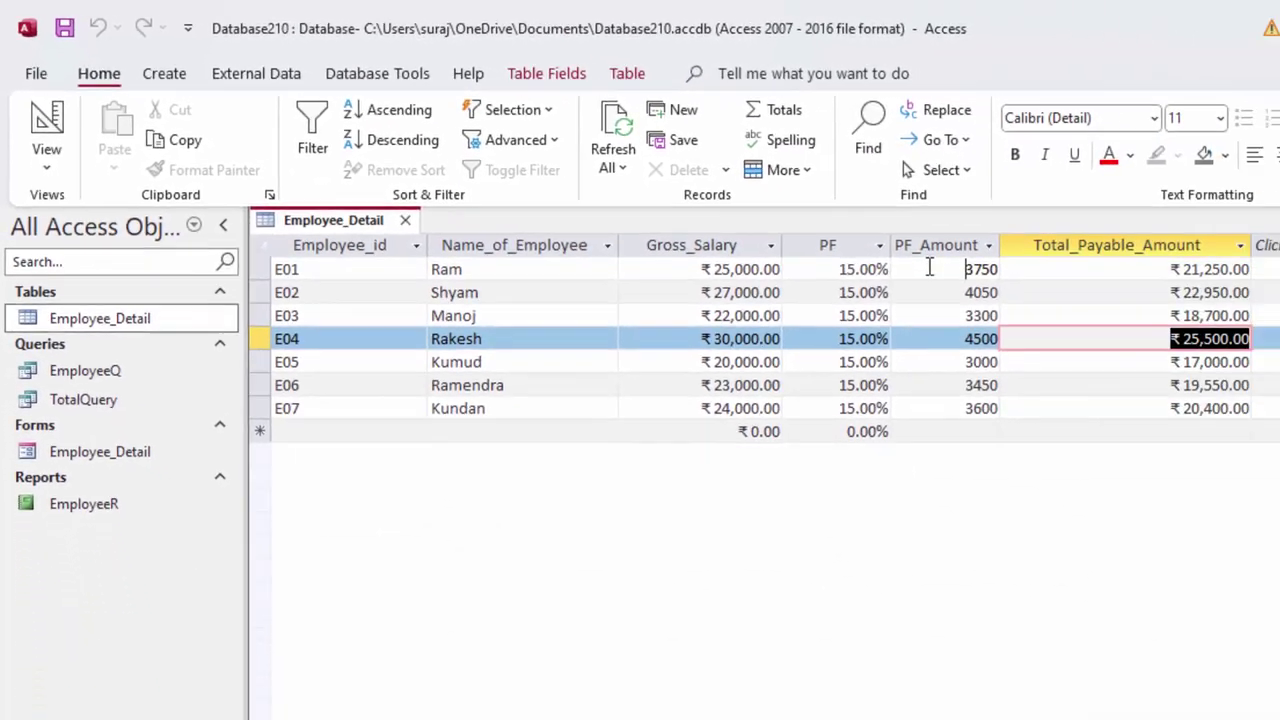
# Start a new blank query from Query Design and switch it to SQL view
pyautogui.moveTo(962, 270)
pyautogui.mouseDown()
pyautogui.moveTo(997, 270)
pyautogui.moveTo(995, 287)
pyautogui.mouseUp()
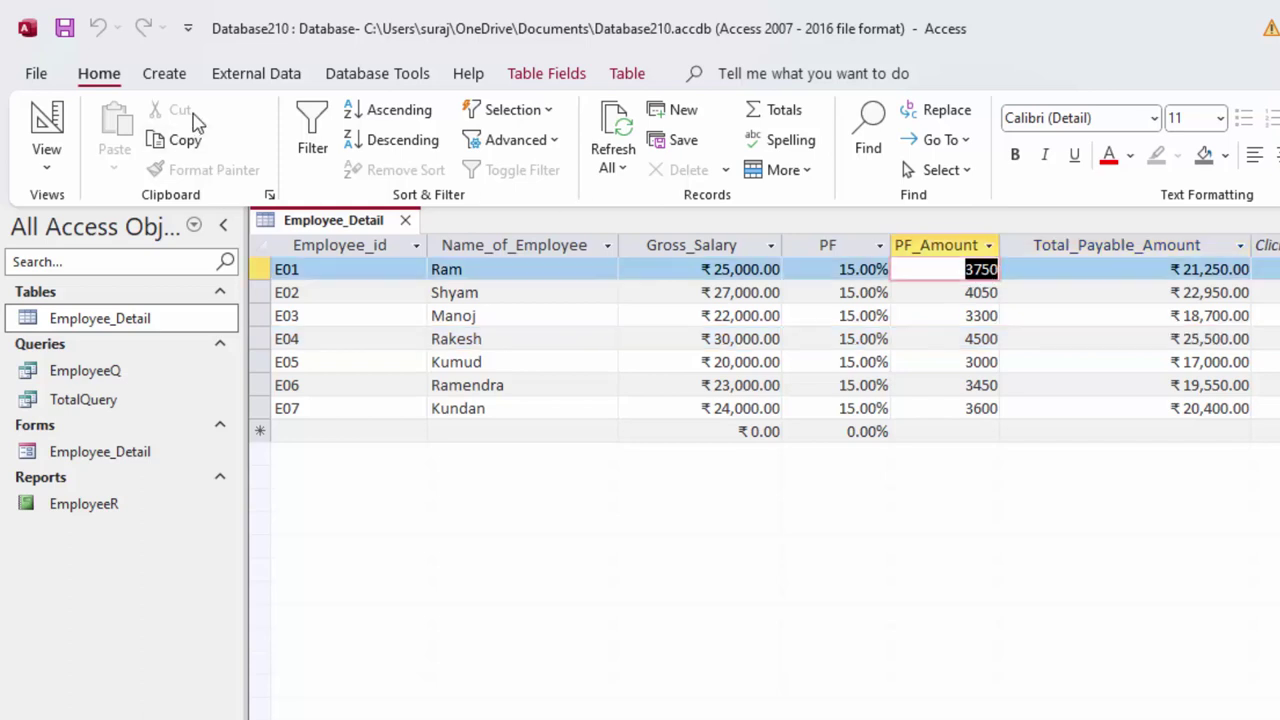
pyautogui.click(178, 76)
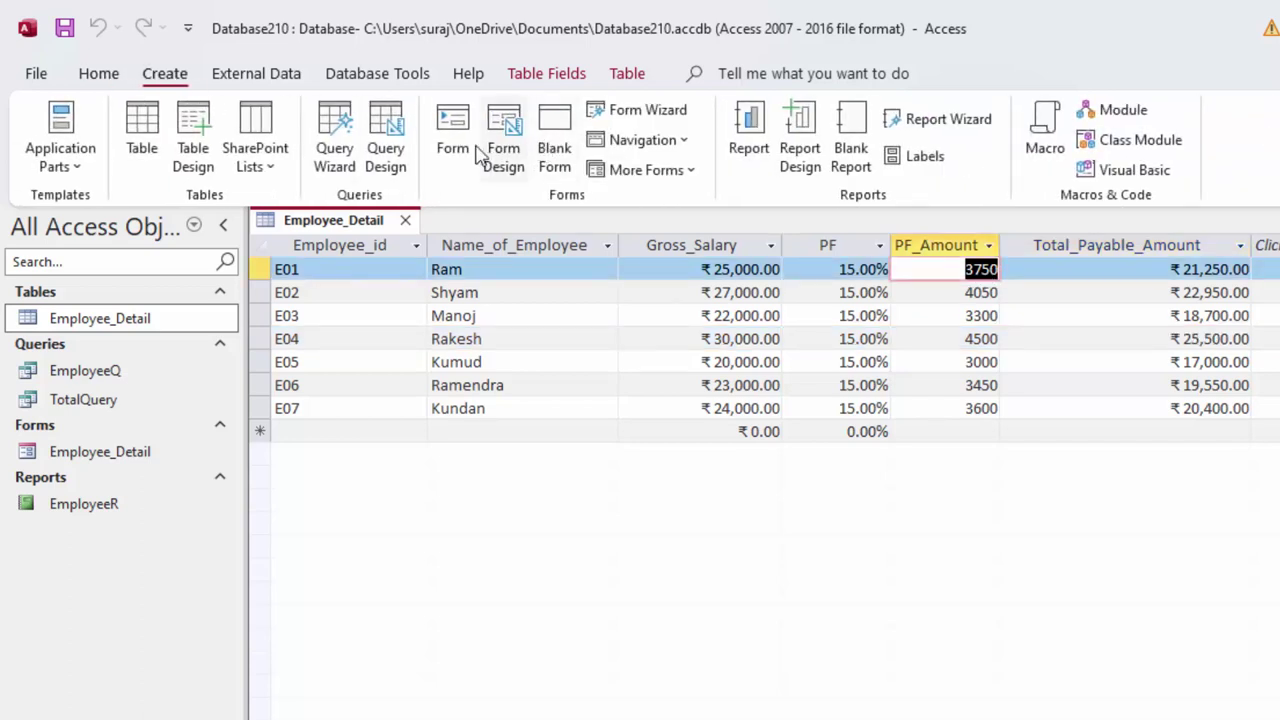
pyautogui.click(385, 120)
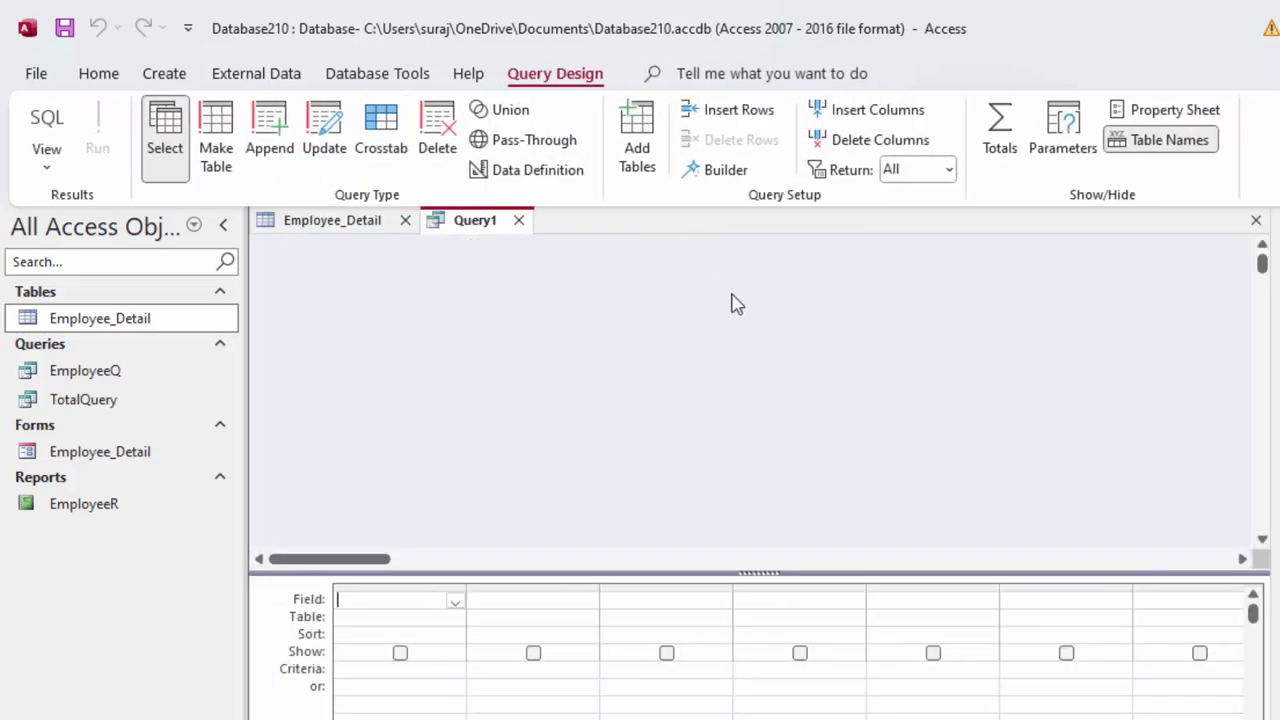
pyautogui.click(48, 125)
# Write 'SELECT * from Employee_Detail' and begin a 'where' line below it
pyautogui.click(349, 240)
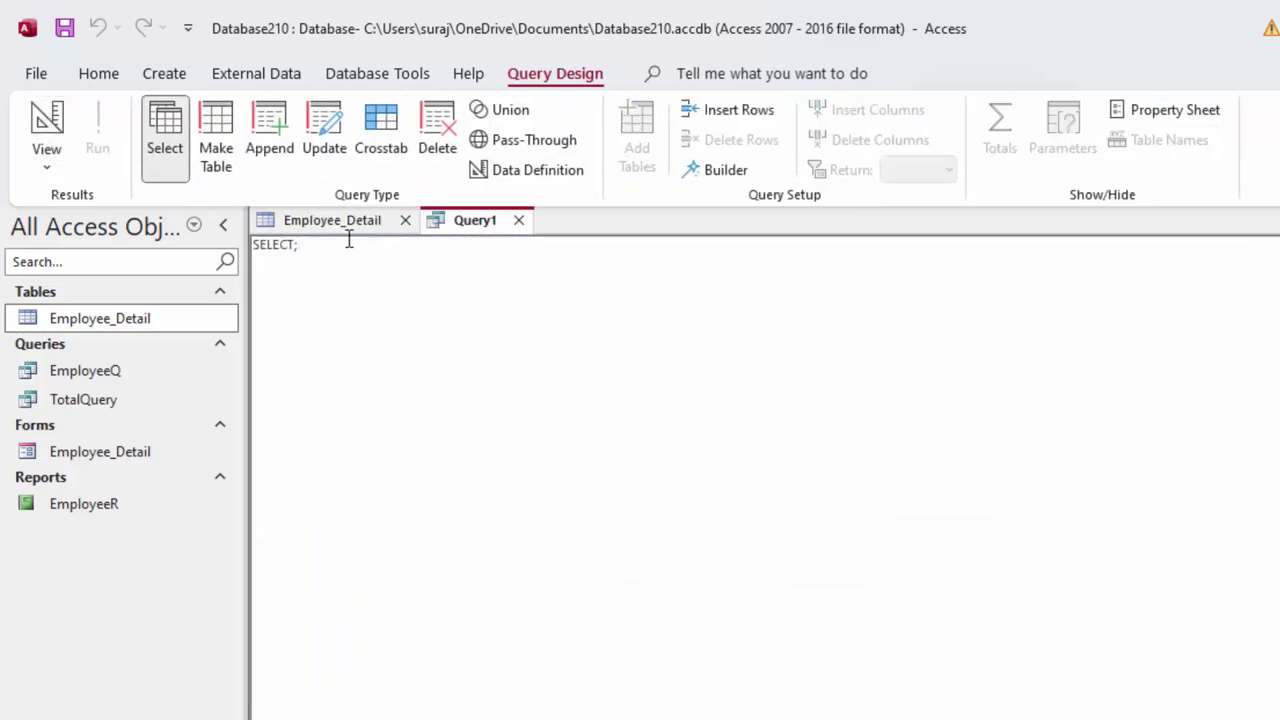
pyautogui.press('BackSpace')
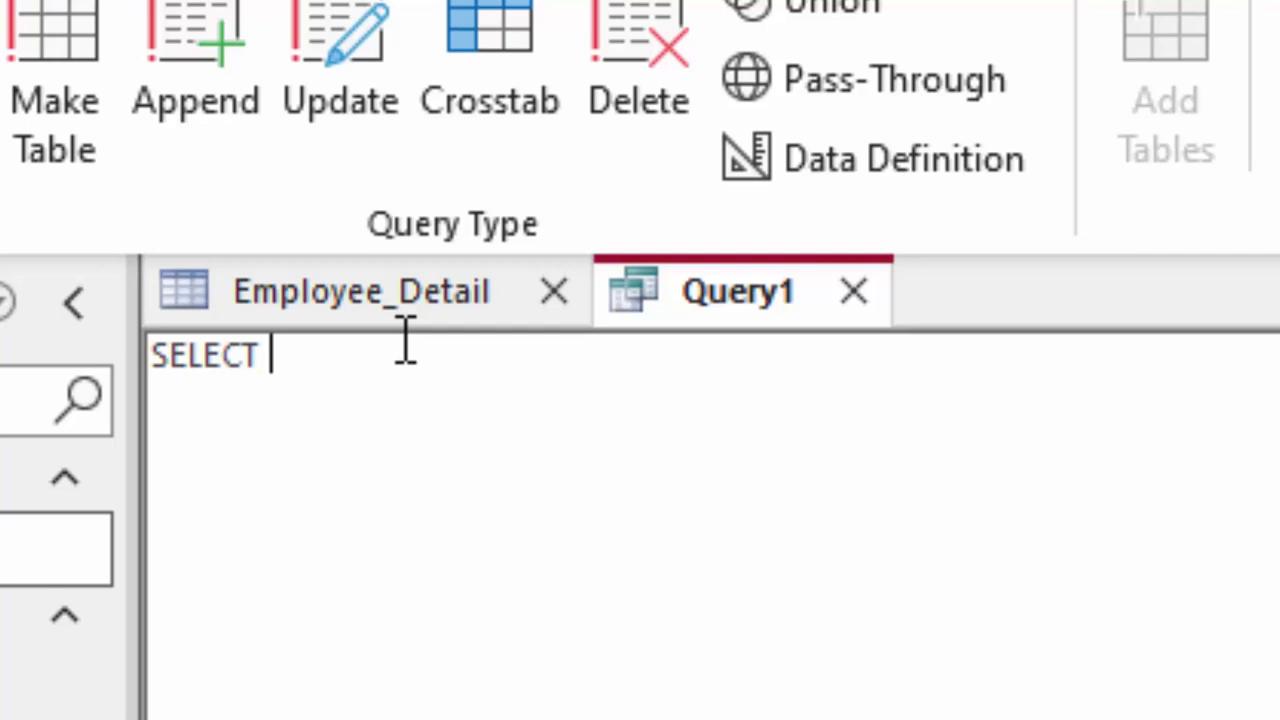
pyautogui.write('*')
pyautogui.write(' from')
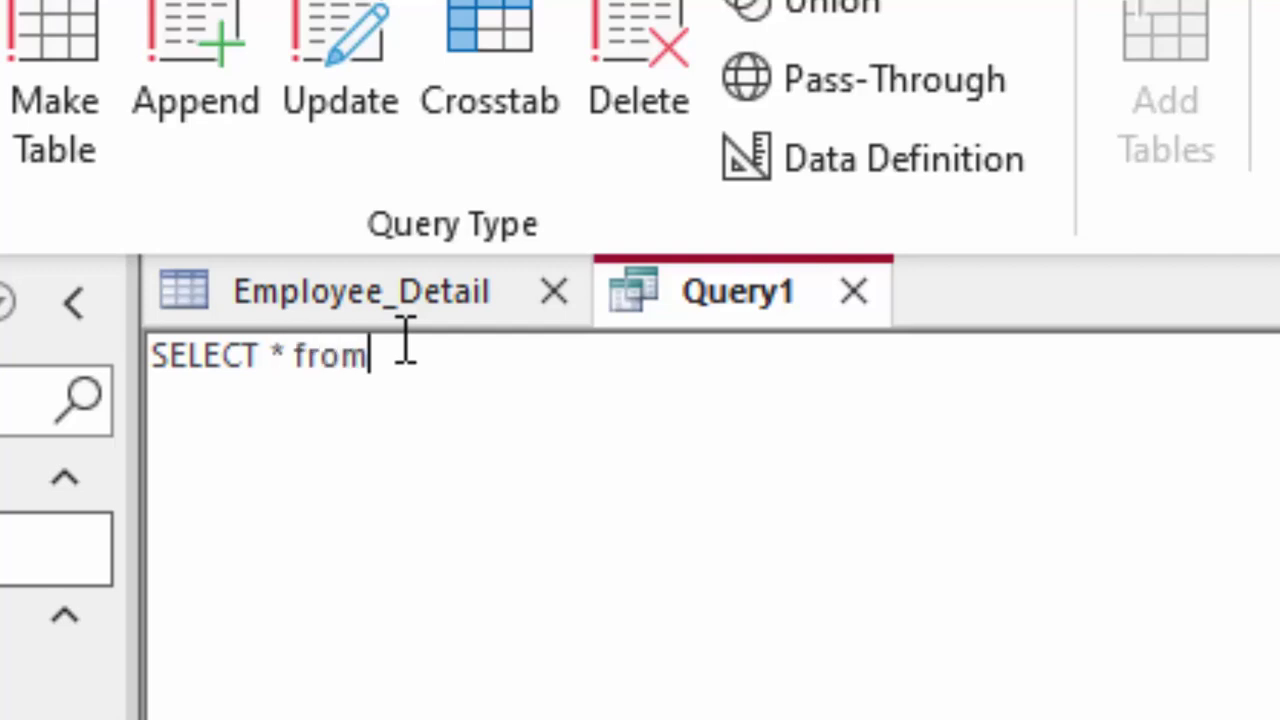
pyautogui.write('E')
pyautogui.write('mployee')
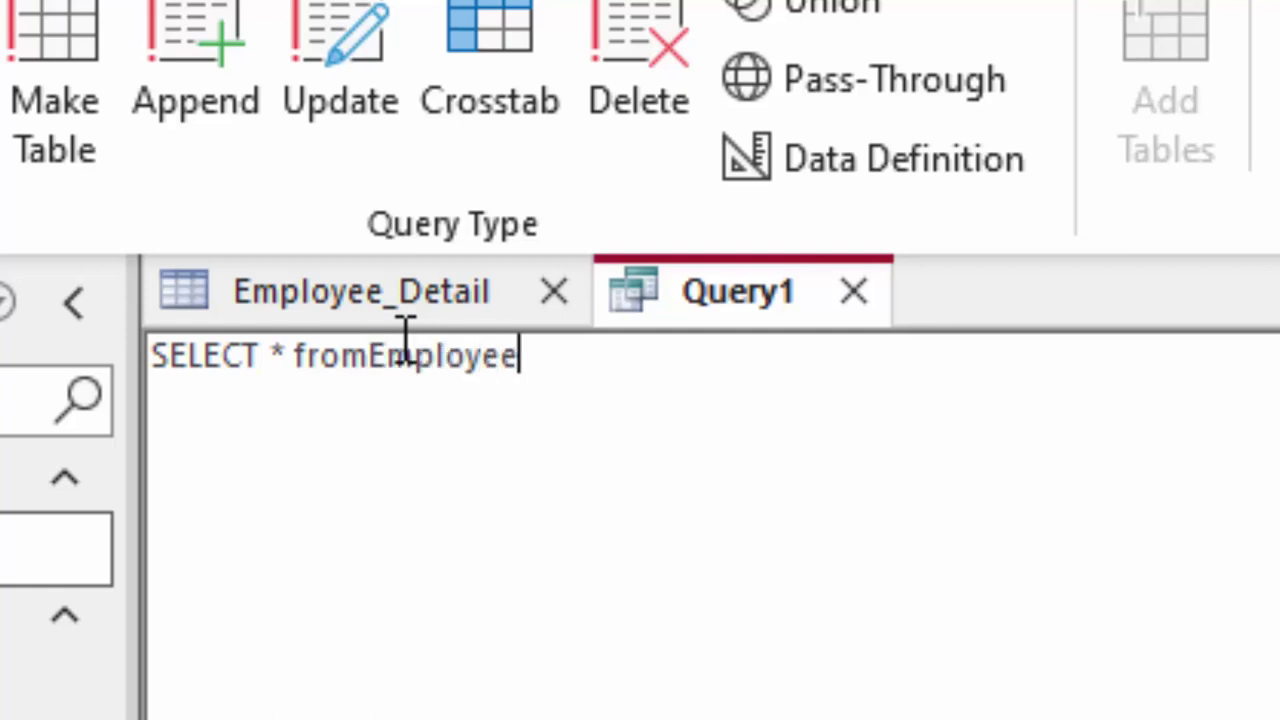
pyautogui.write('_De')
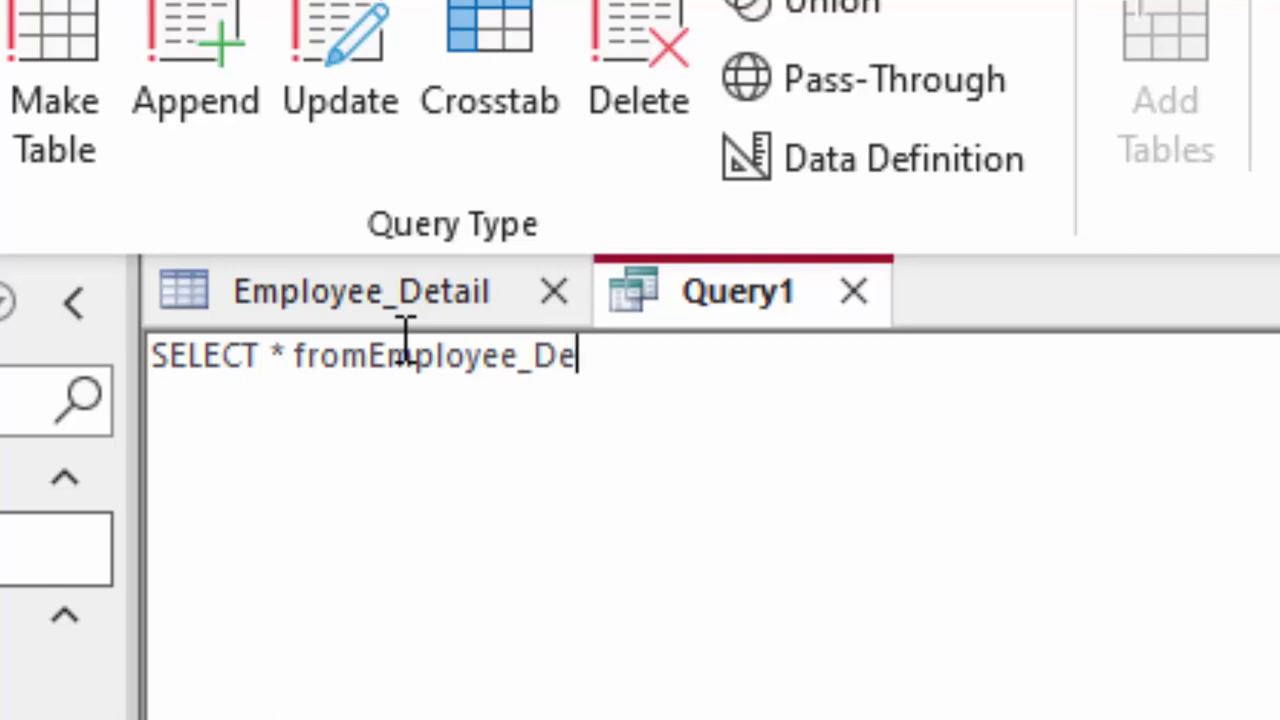
pyautogui.write('tail')
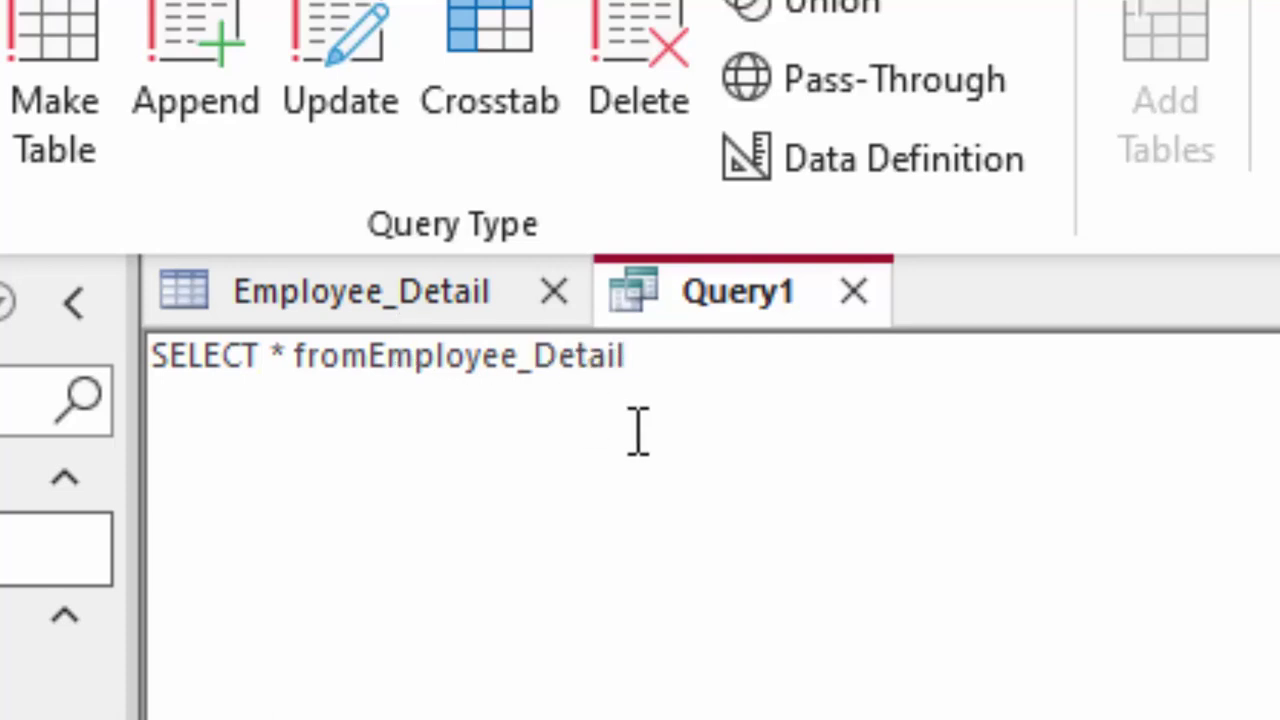
pyautogui.click(369, 362)
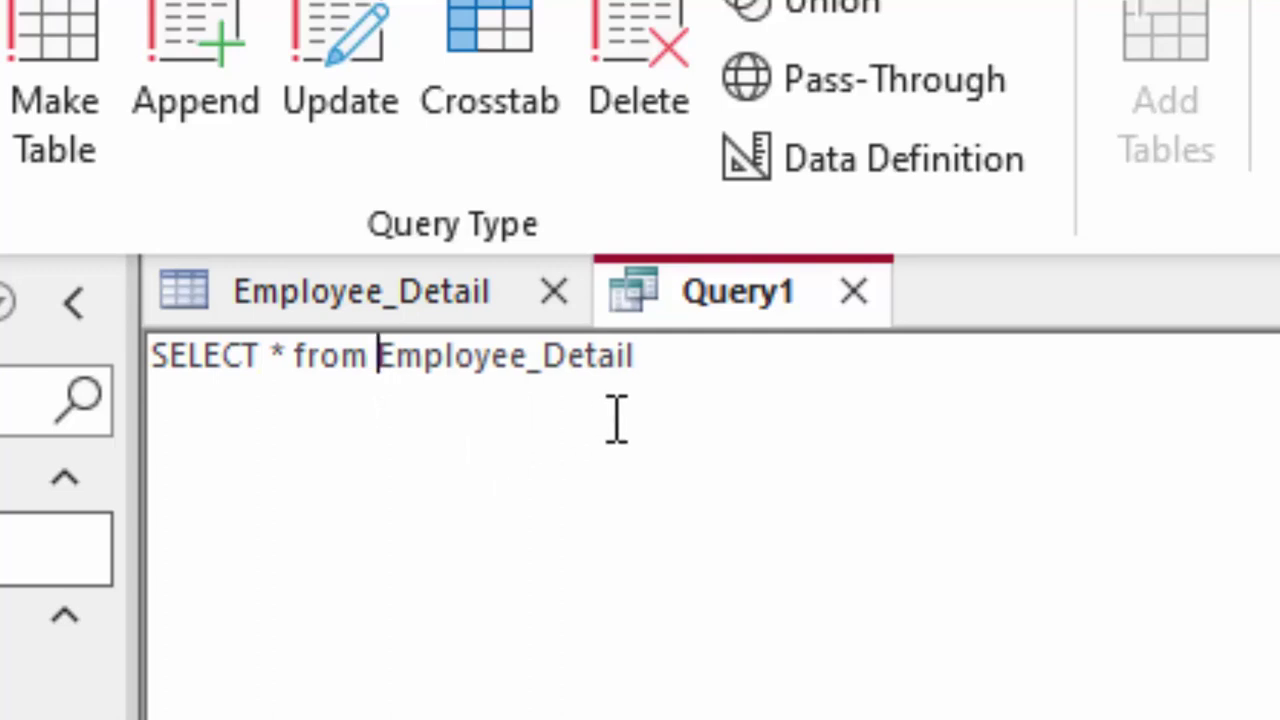
pyautogui.click(678, 360)
pyautogui.press('Return')
pyautogui.write('where')
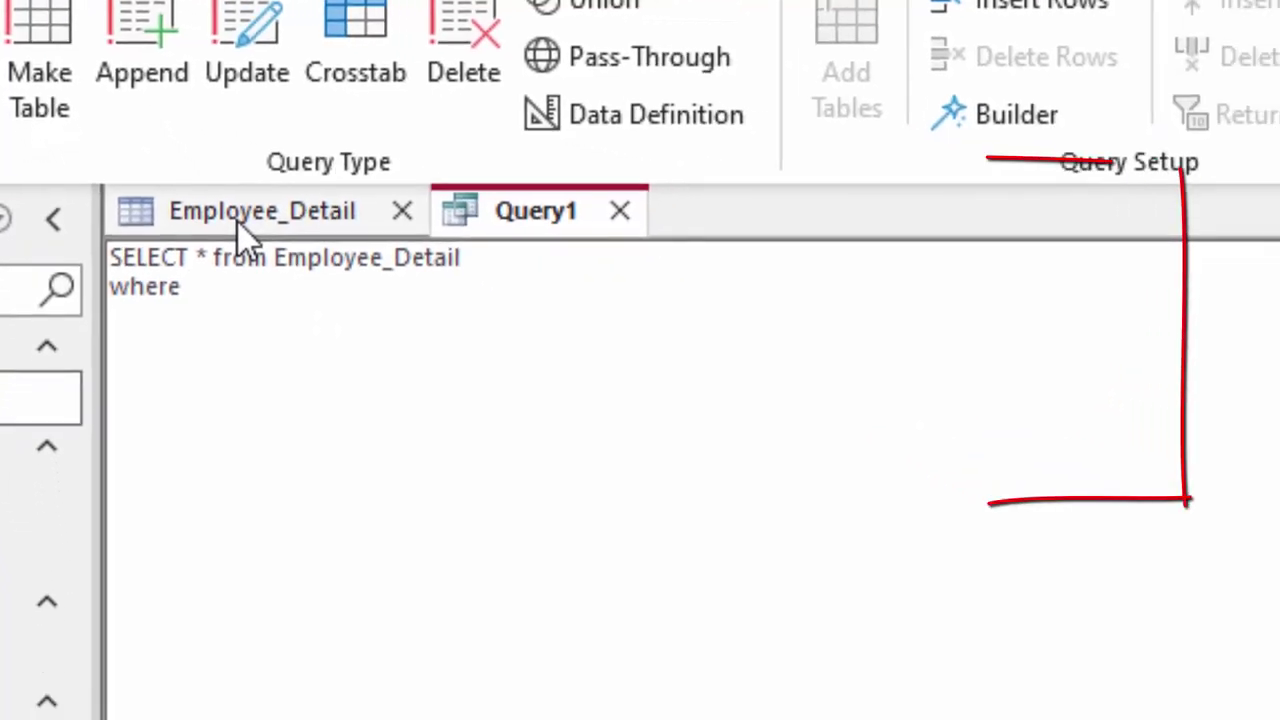
# Check the table's PF_Amount values, then complete the clause 'where PF_Amount Between 3200 and 3500;'
pyautogui.click(245, 212)
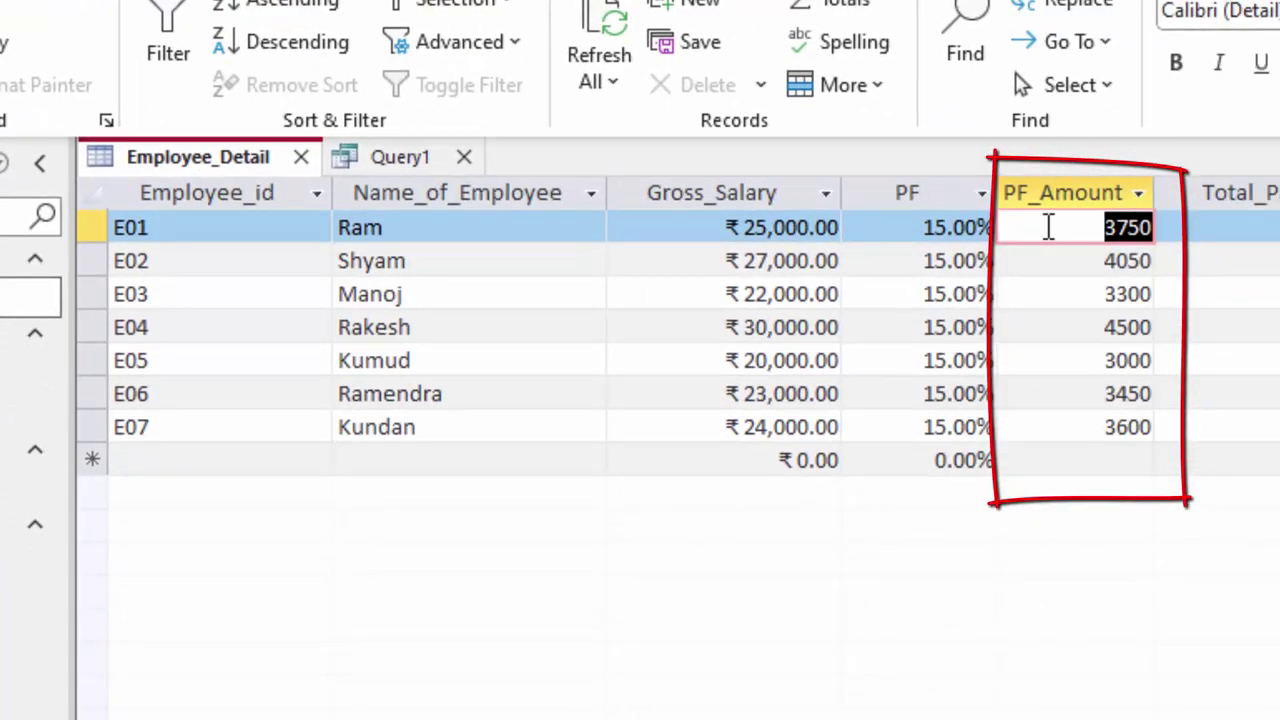
pyautogui.click(410, 164)
pyautogui.write('PF')
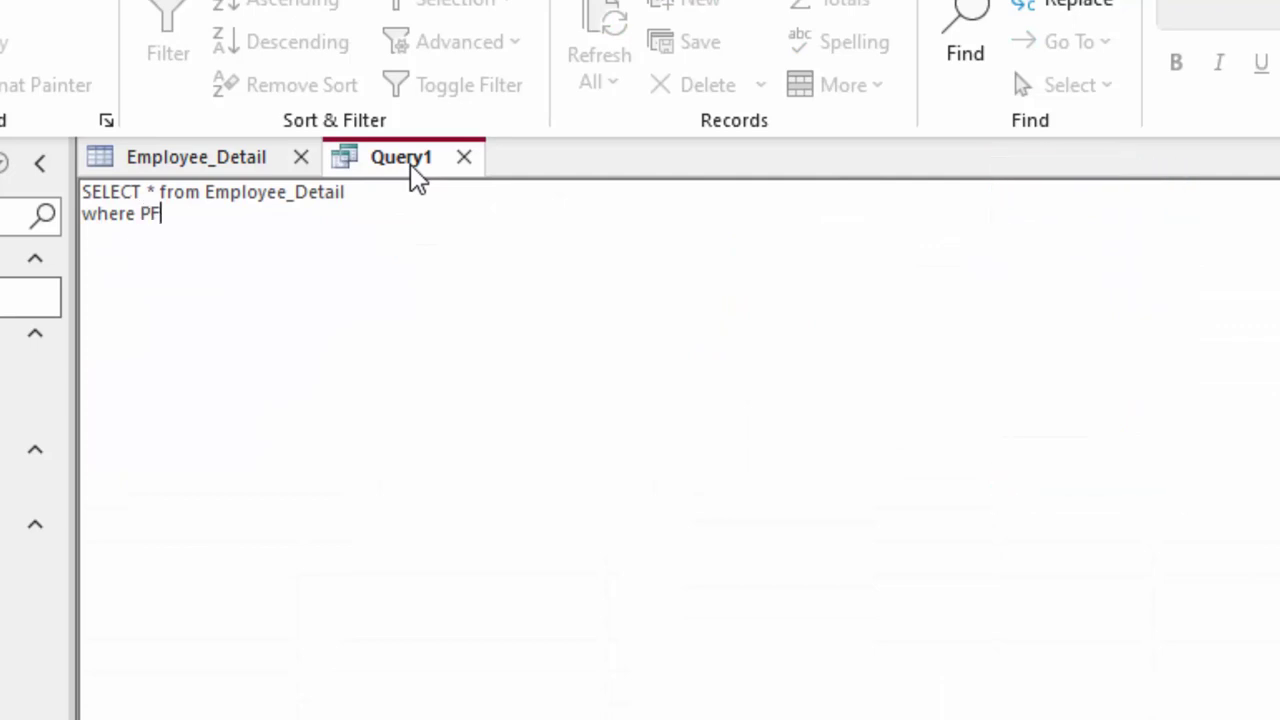
pyautogui.write('_Am')
pyautogui.write('o')
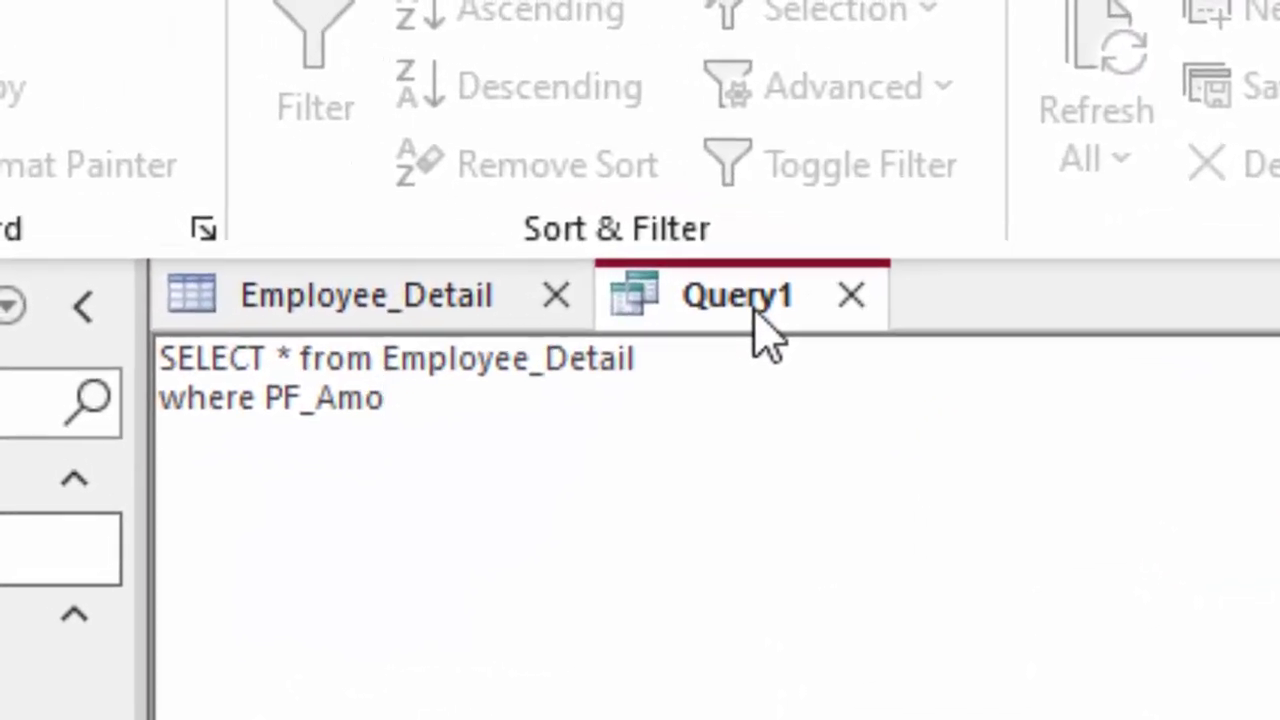
pyautogui.write('unt')
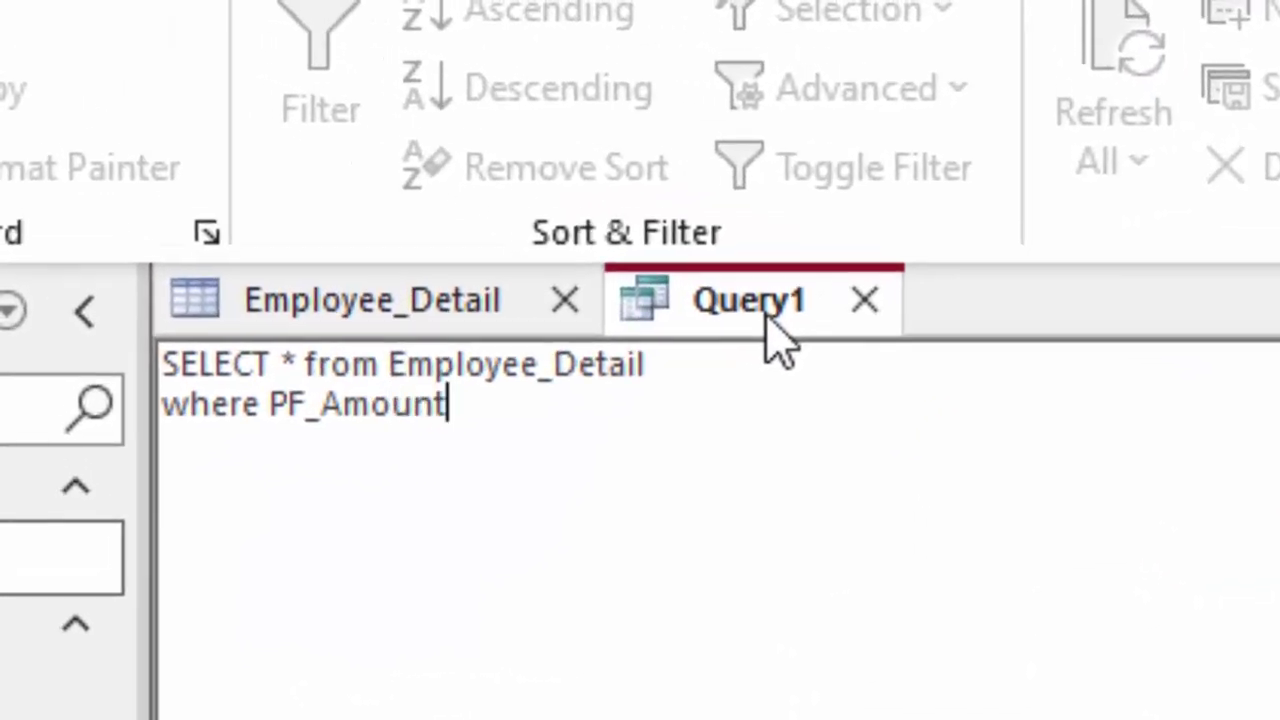
pyautogui.write(' Betwe')
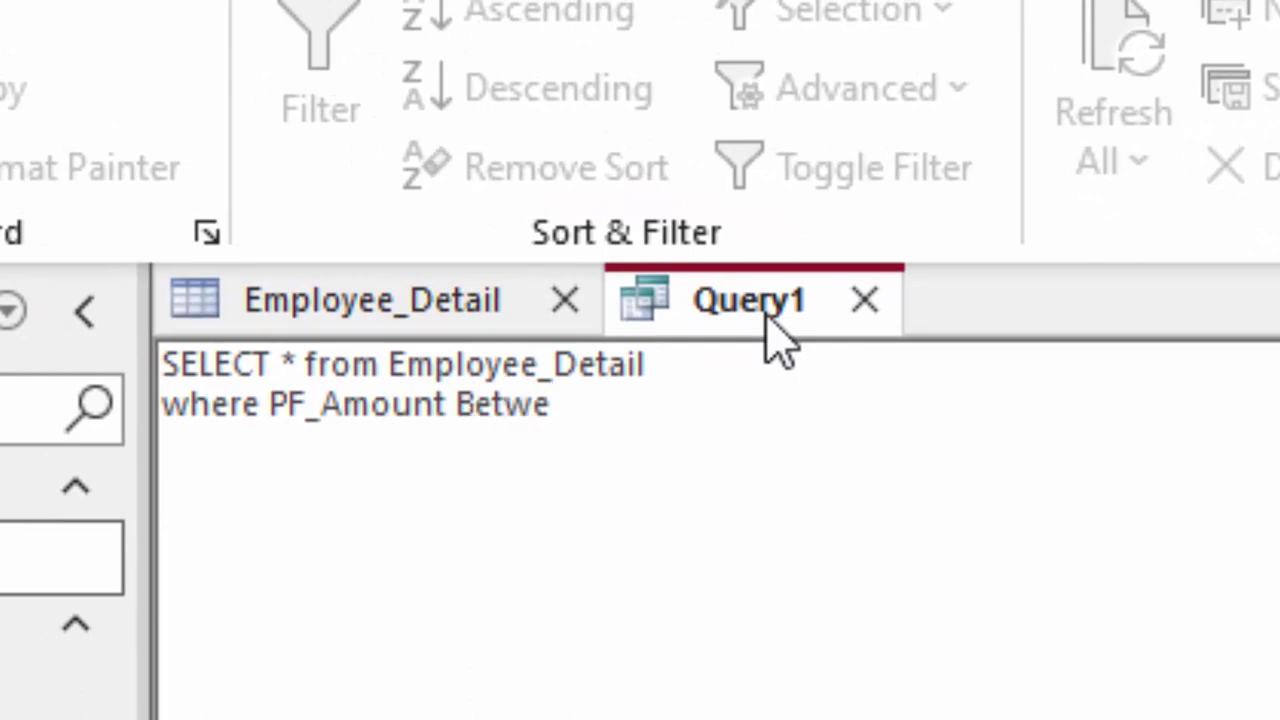
pyautogui.write('en ')
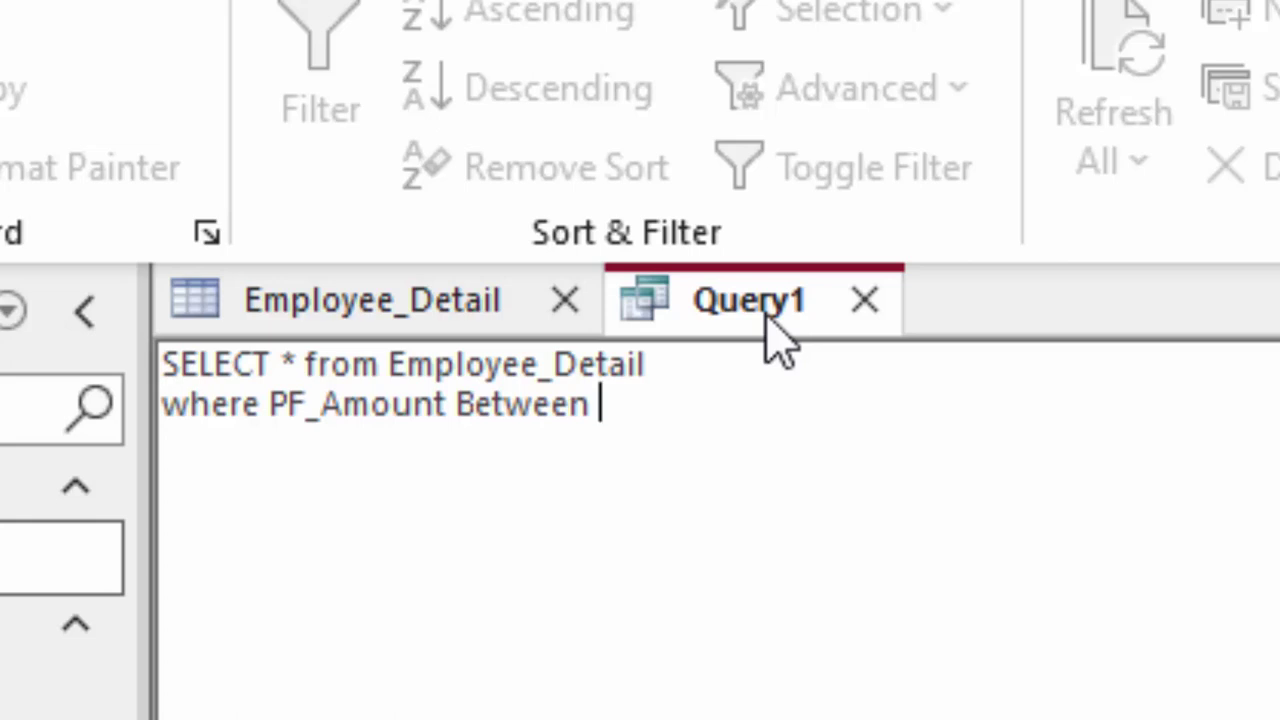
pyautogui.write('32')
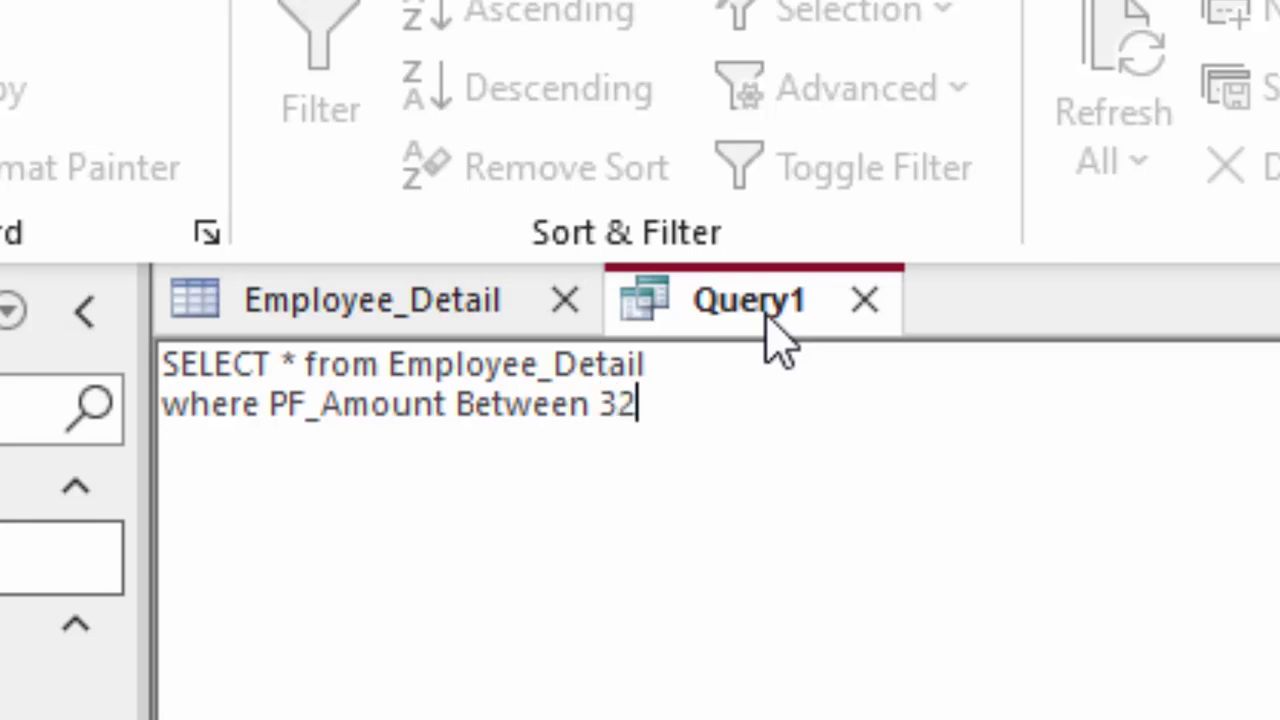
pyautogui.write('00')
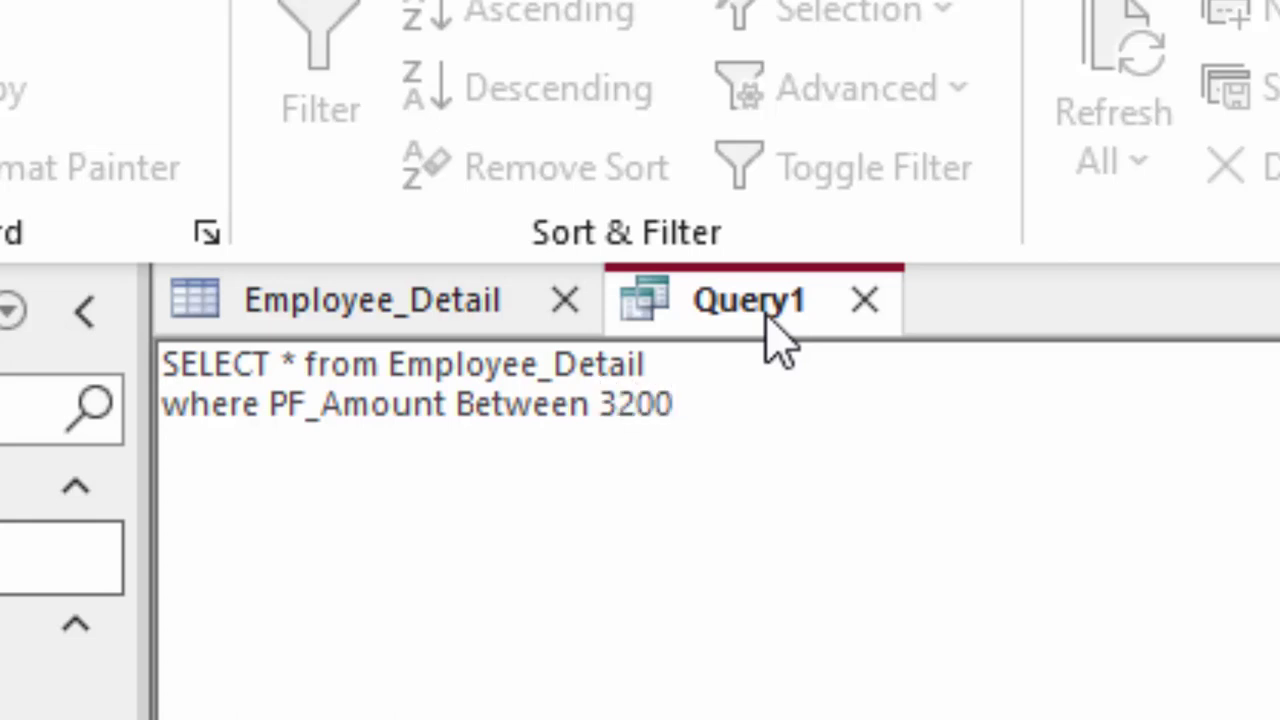
pyautogui.write(' and ')
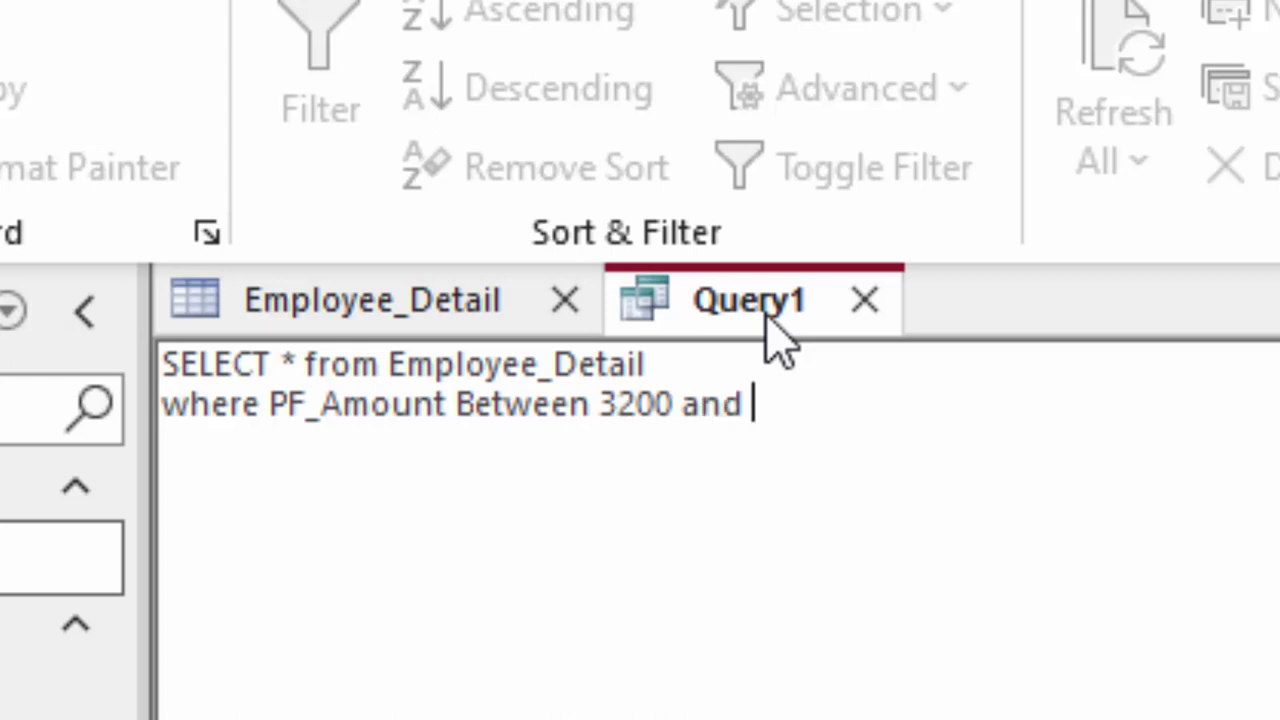
pyautogui.write('35')
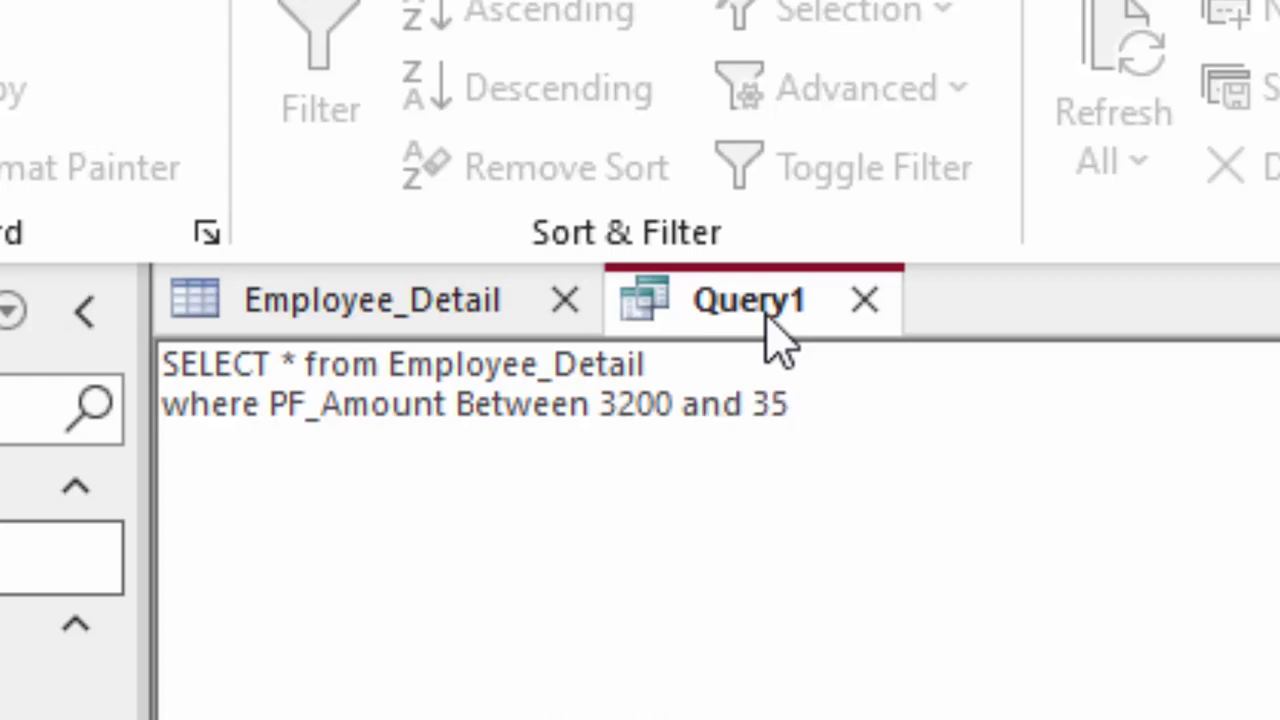
pyautogui.write('0')
pyautogui.write('0')
pyautogui.write(';')
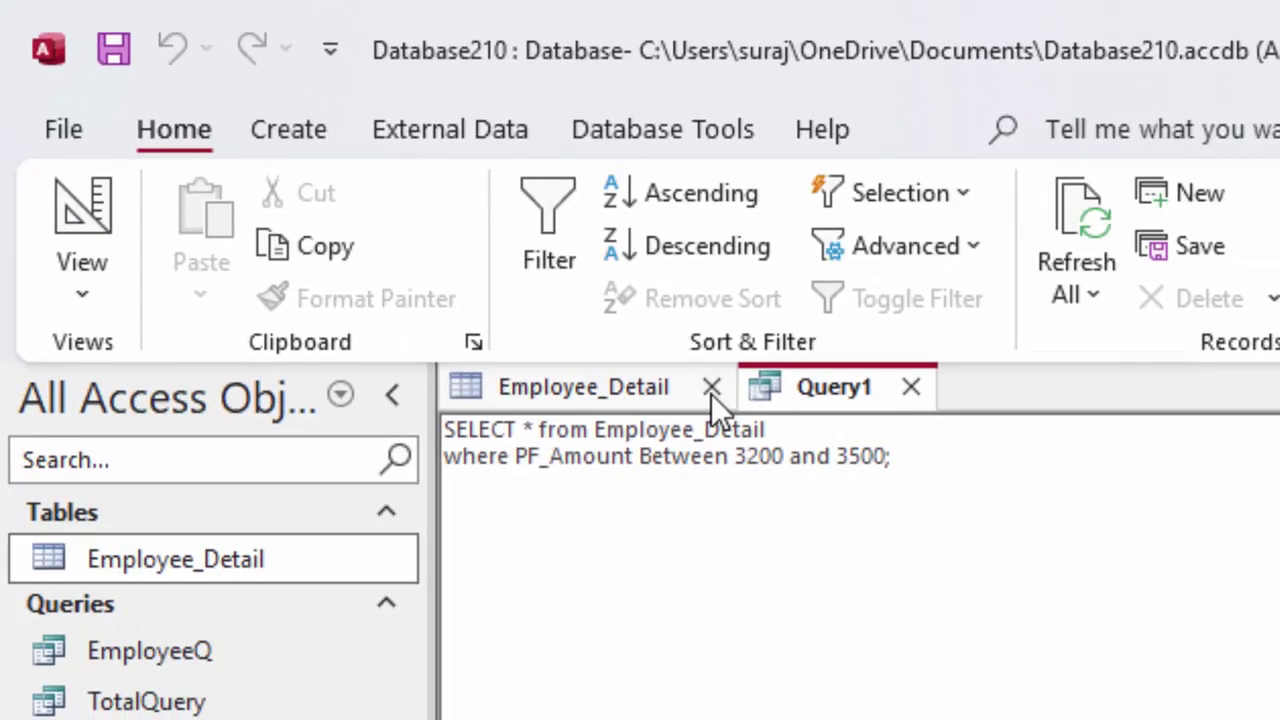
# Close the Employee_Detail table and run Query1, returning E03 and E06
pyautogui.click(711, 387)
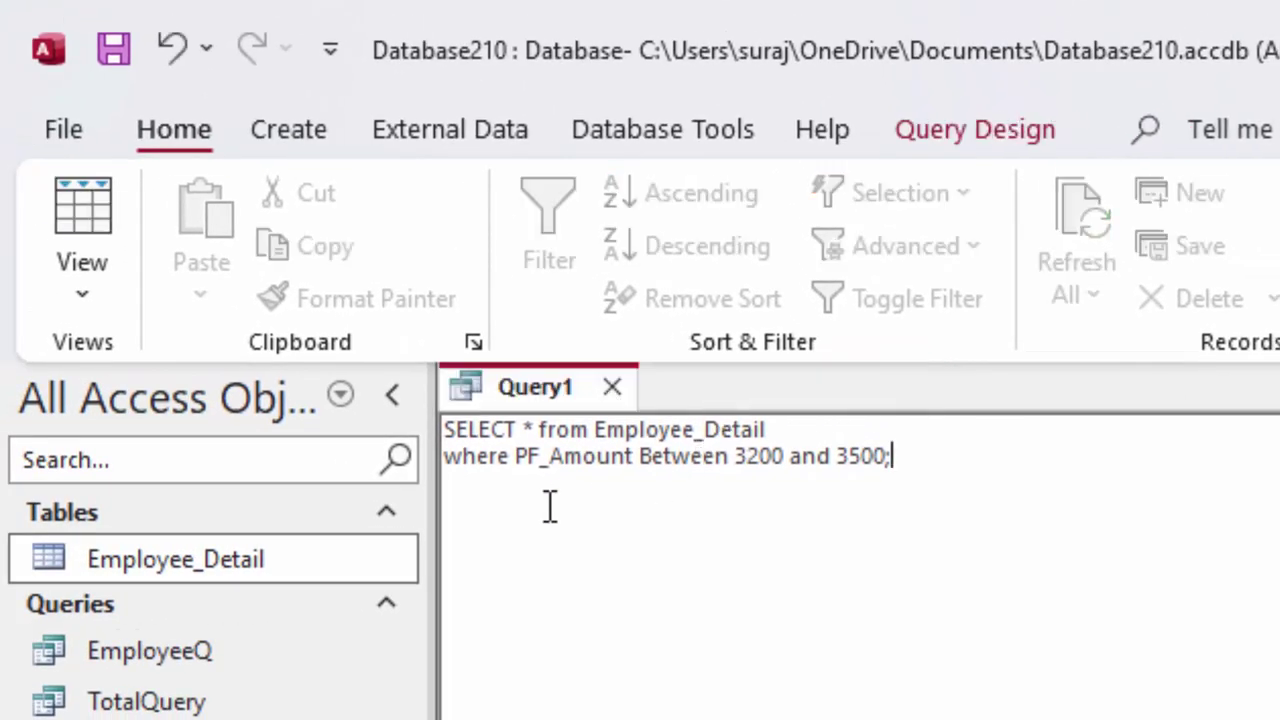
pyautogui.click(900, 135)
pyautogui.click(190, 265)
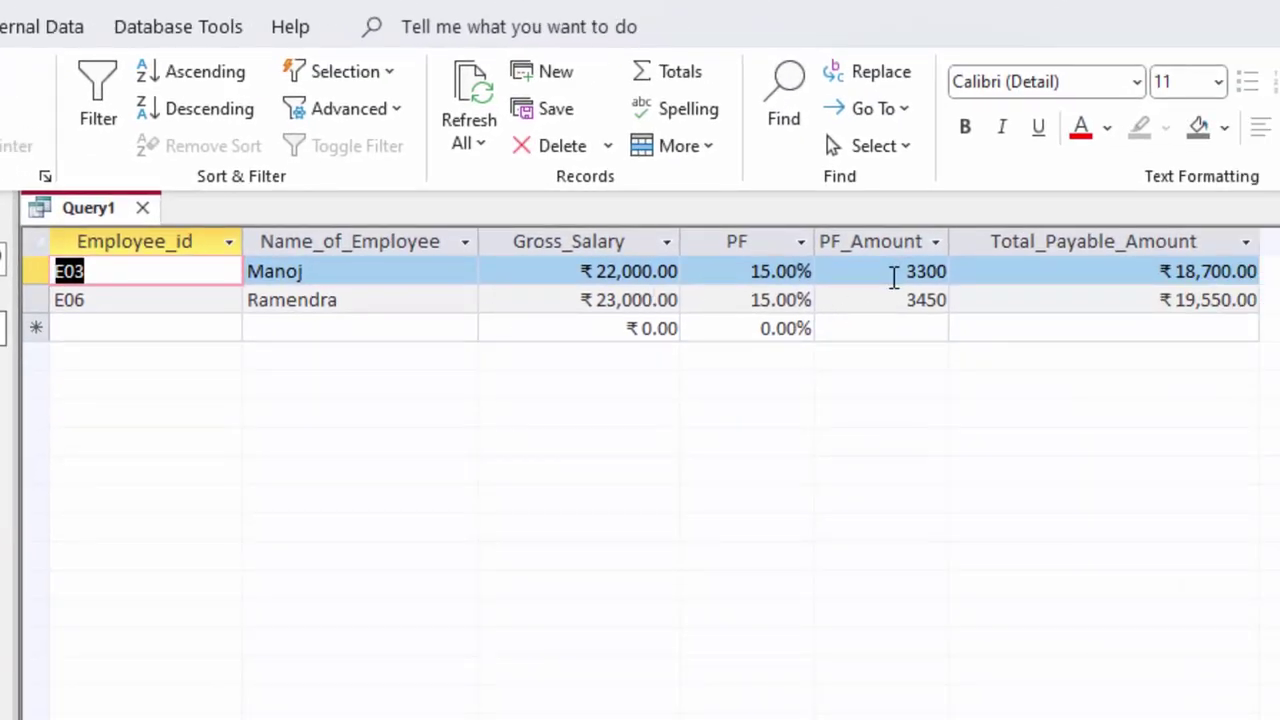
# Compare E03's 3300 and E06's 3450 PF_Amount with the full table, where 3000 falls outside
pyautogui.click(893, 272)
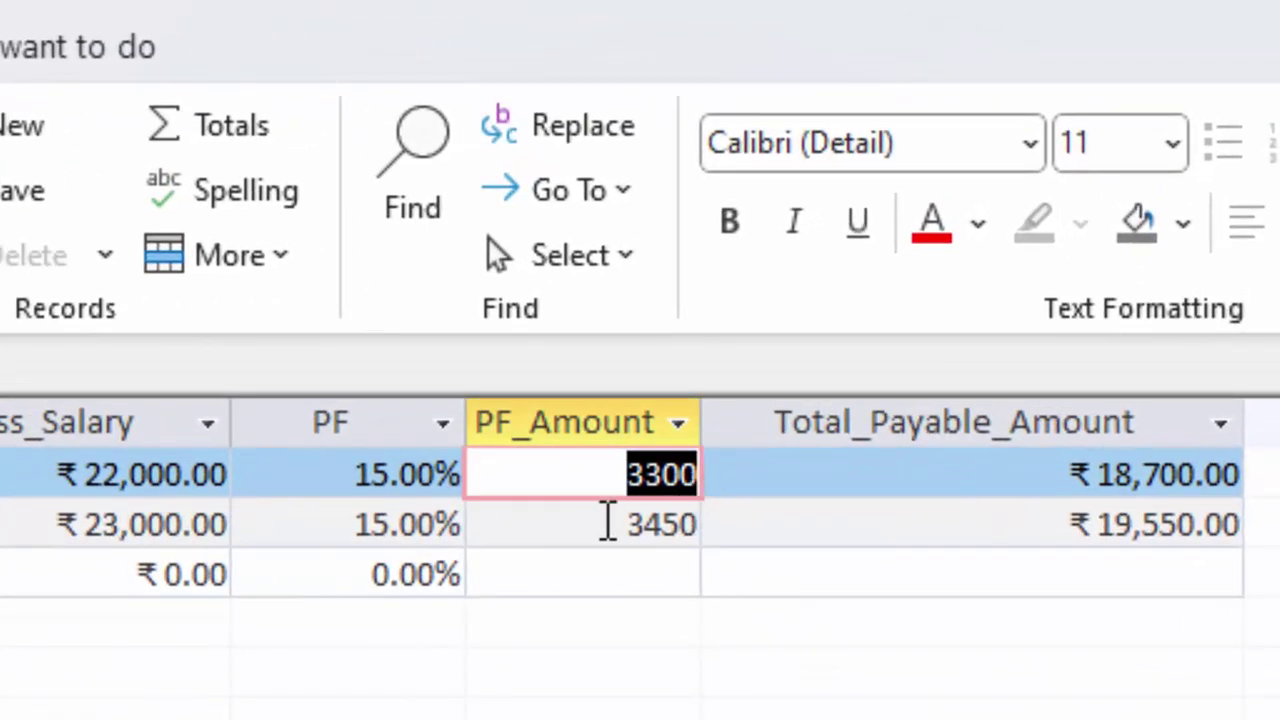
pyautogui.moveTo(608, 522); pyautogui.dragTo(731, 560)
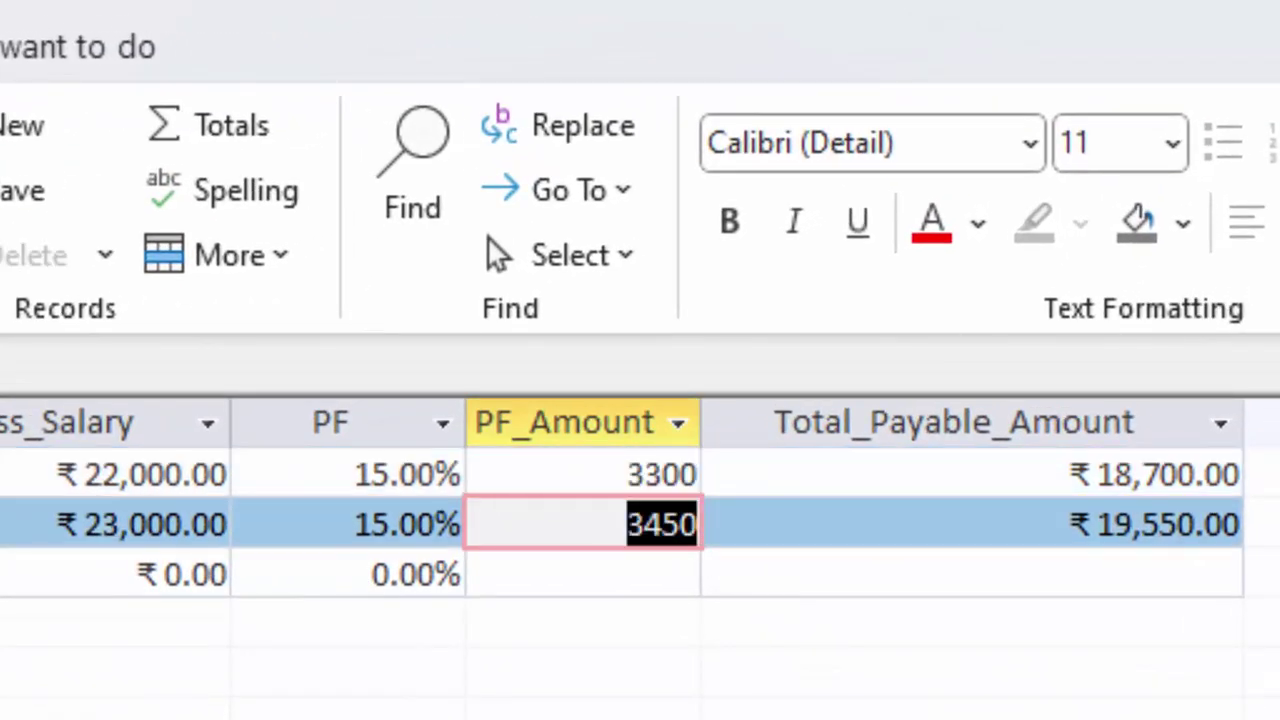
pyautogui.hotkey('ctrl', 'Home')
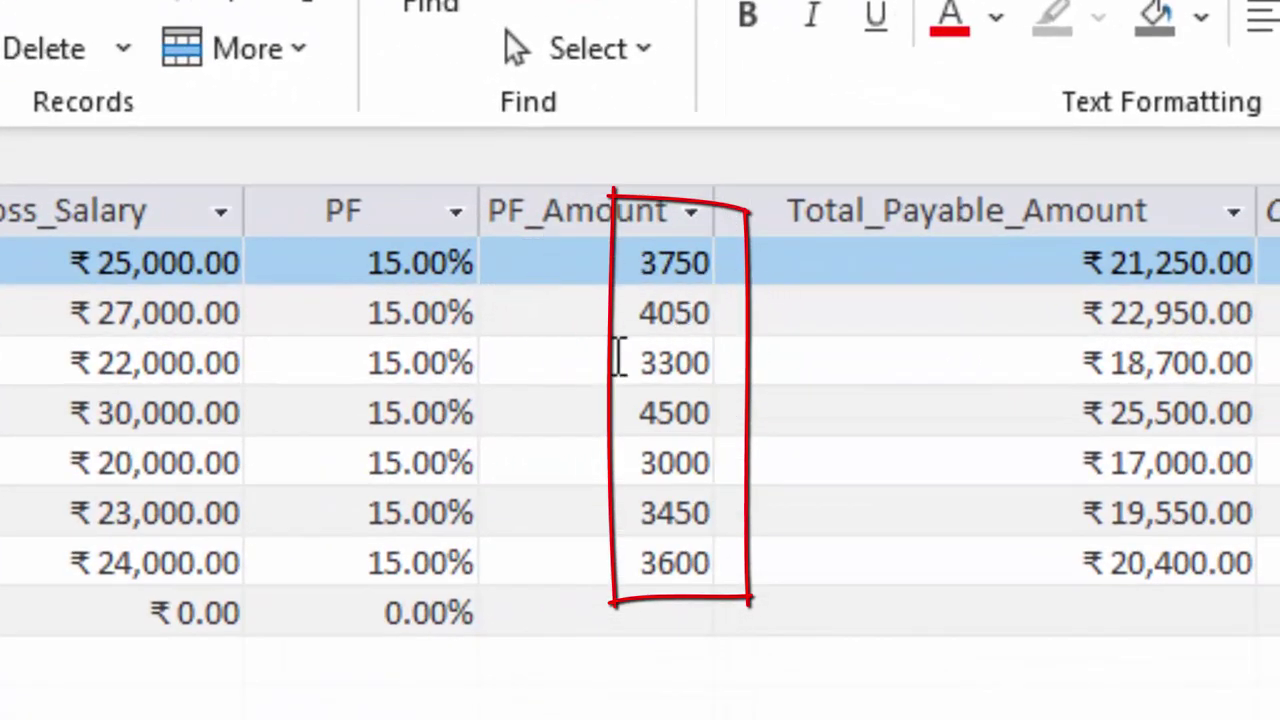
pyautogui.moveTo(632, 362); pyautogui.dragTo(716, 362)
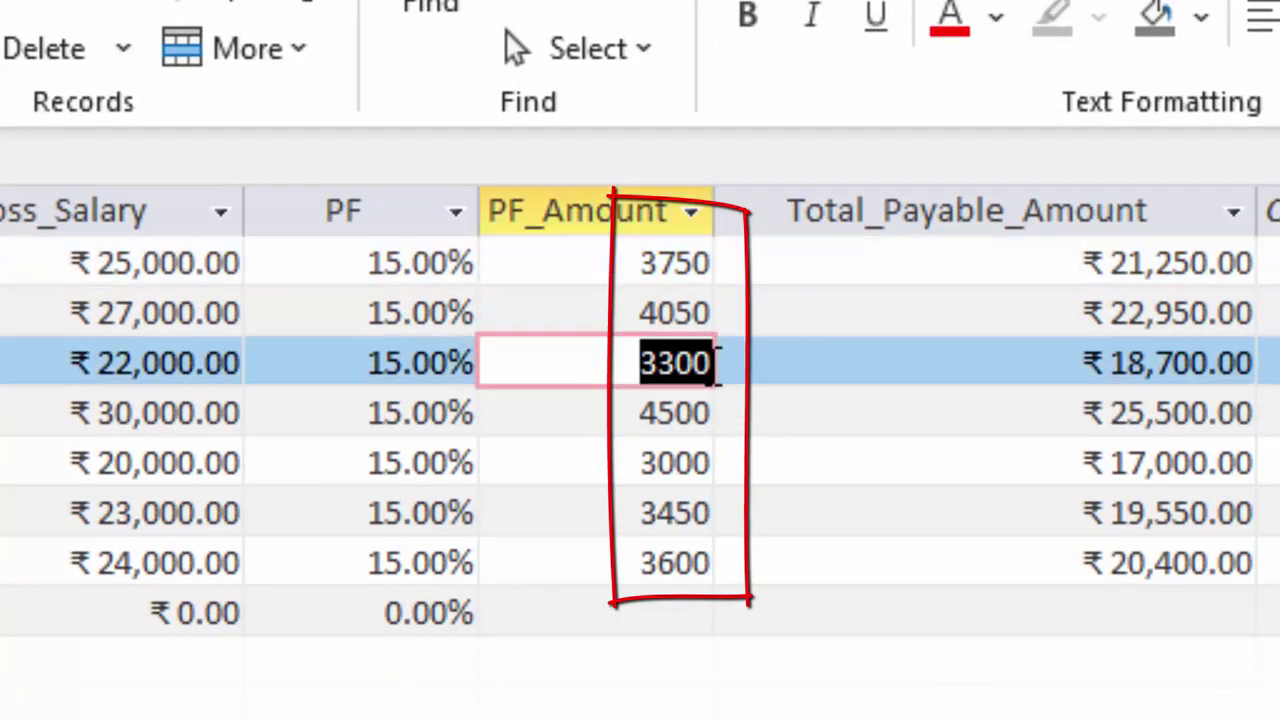
pyautogui.moveTo(630, 462); pyautogui.dragTo(718, 470)
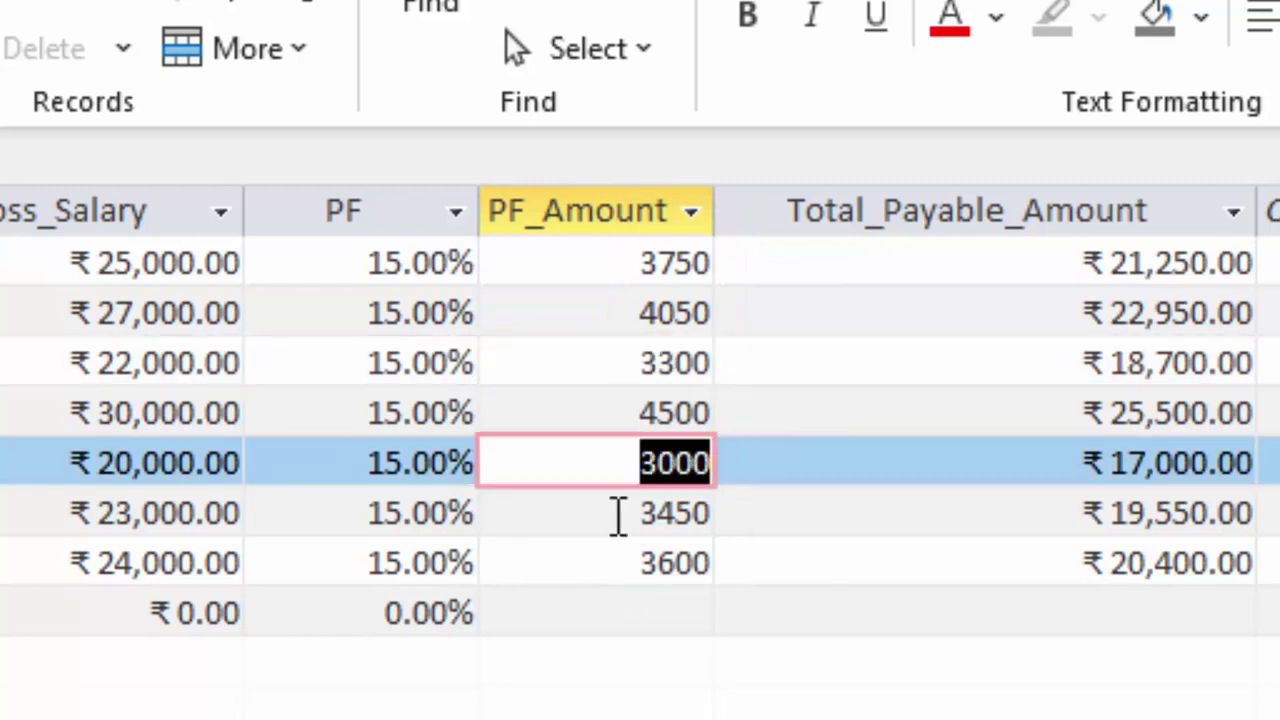
pyautogui.moveTo(619, 515); pyautogui.dragTo(712, 540)
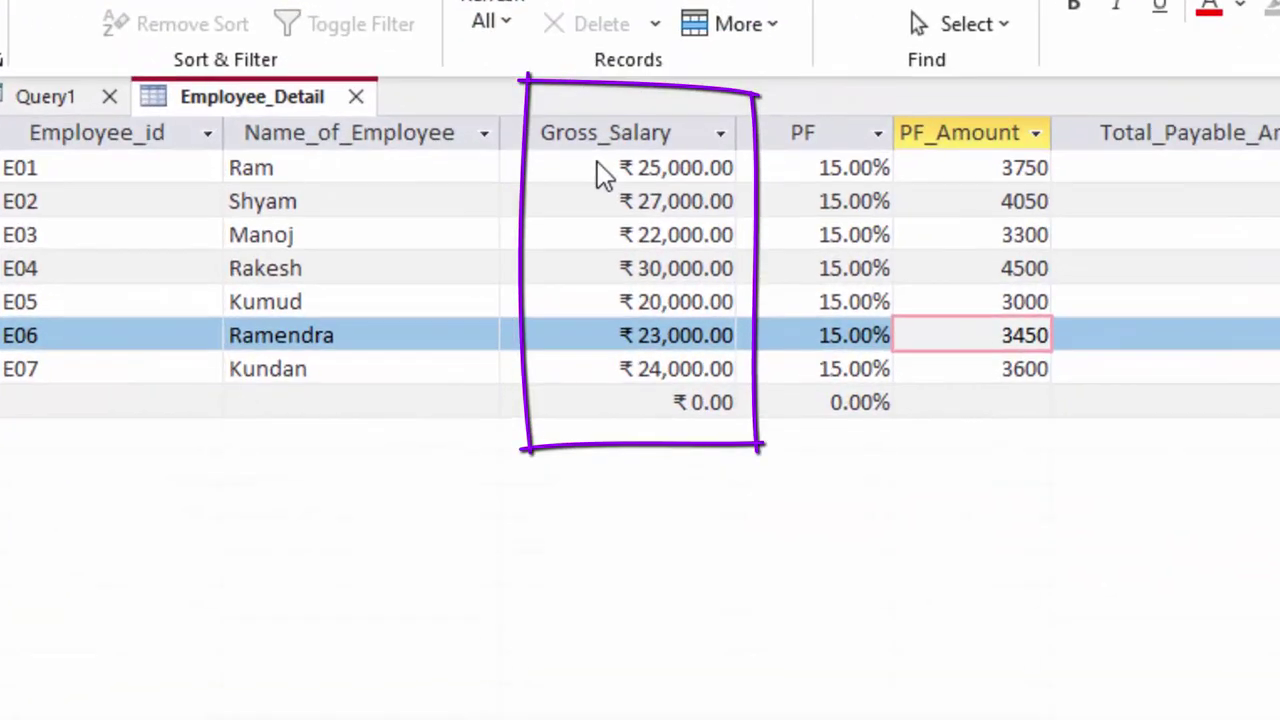
pyautogui.click(628, 217)
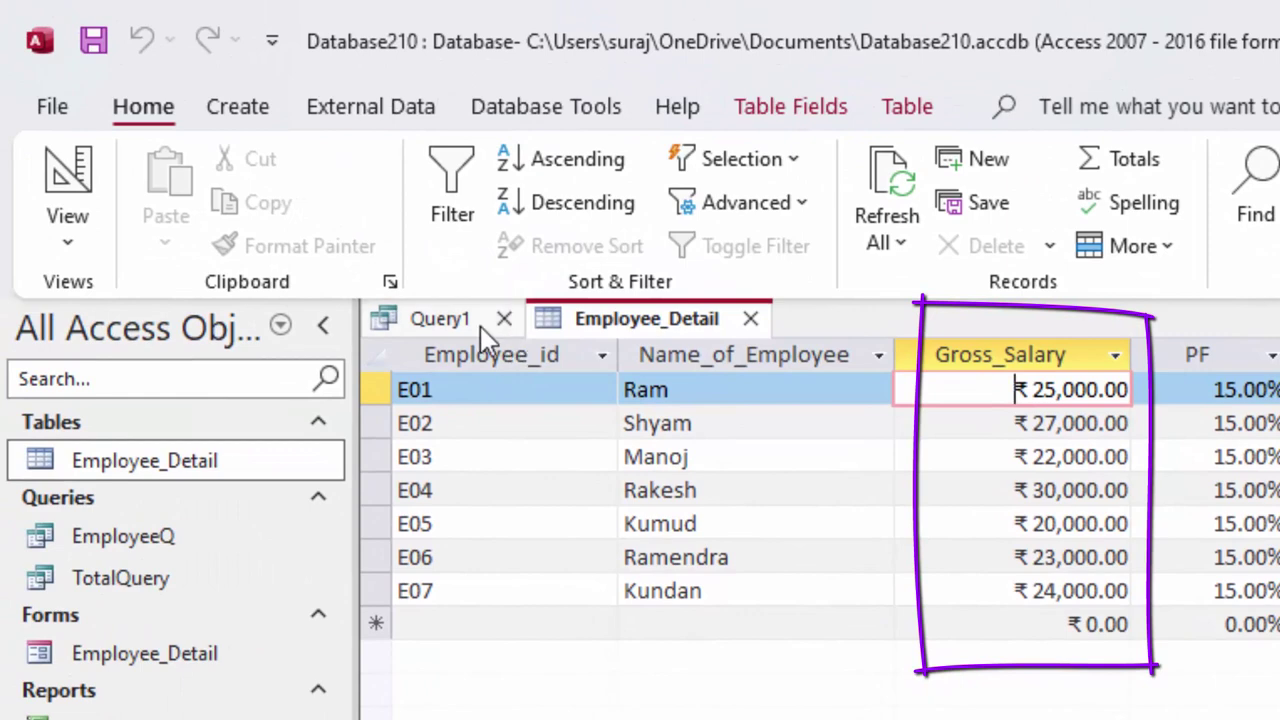
# Save the PF_Amount 3200–3500 query under the name Q2
pyautogui.click(428, 320)
pyautogui.rightClick(435, 325)
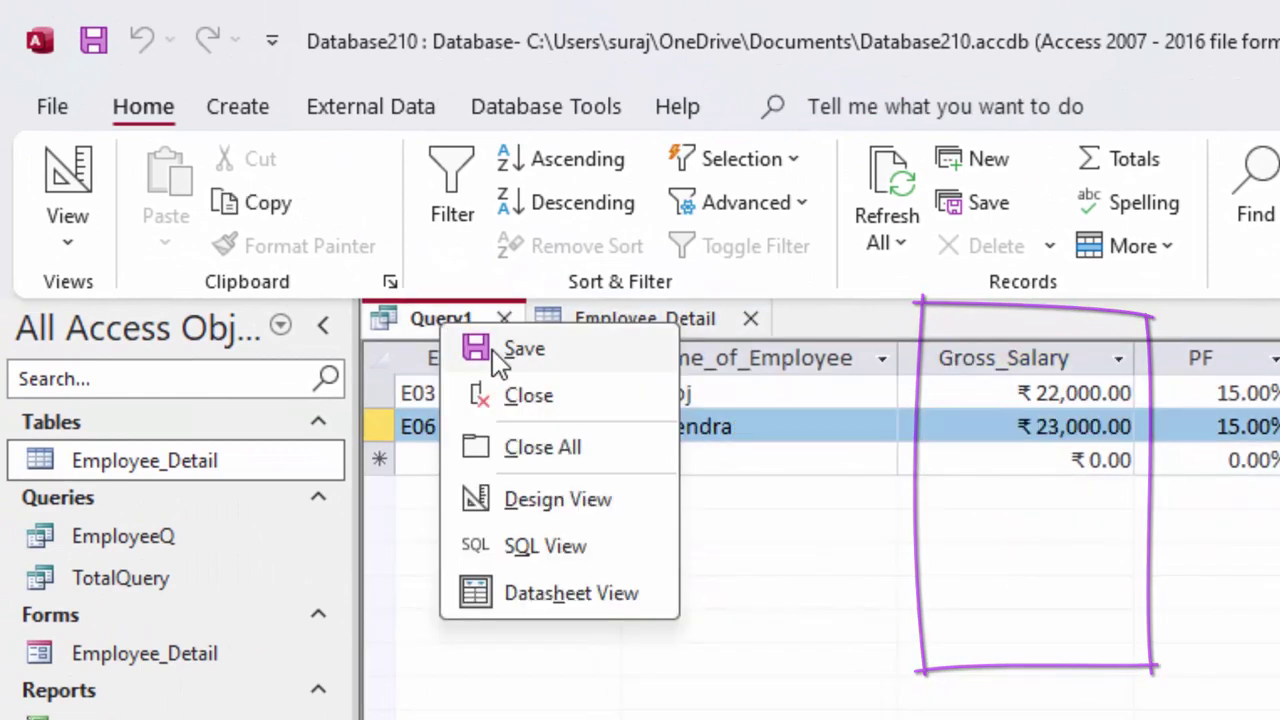
pyautogui.click(500, 347)
pyautogui.press('BackSpace')
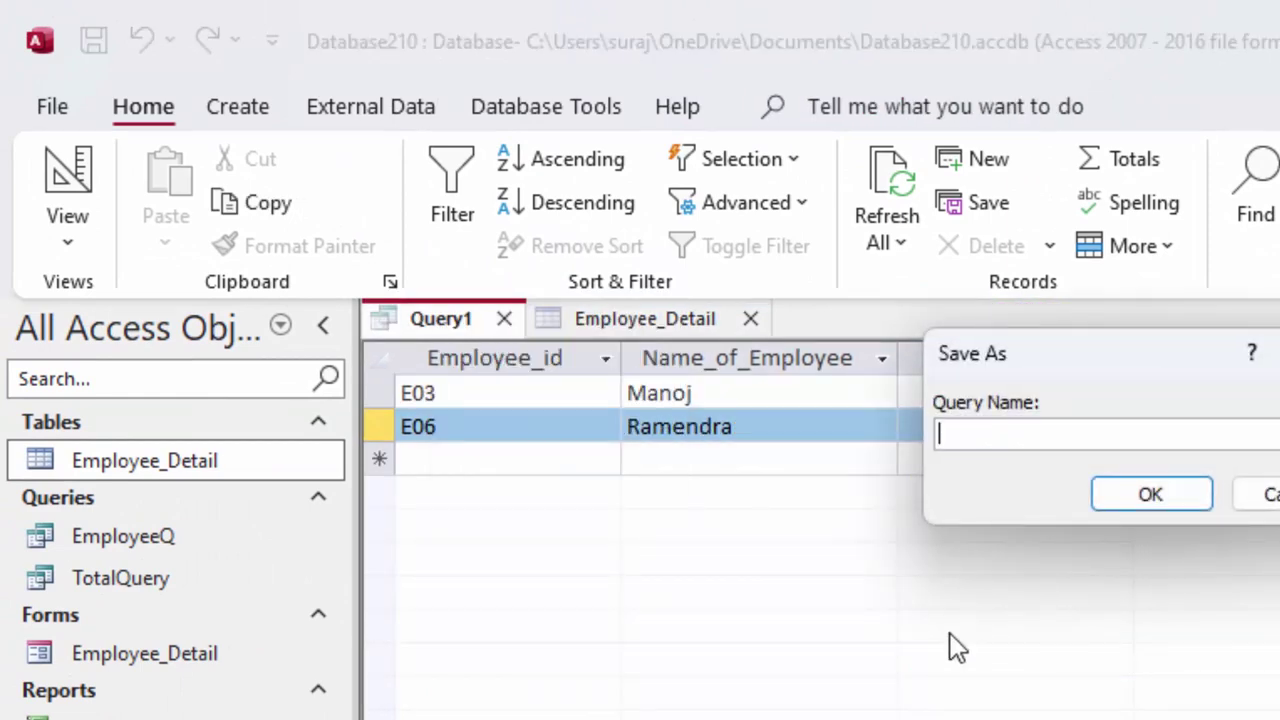
pyautogui.write('Q2')
pyautogui.press('Return')
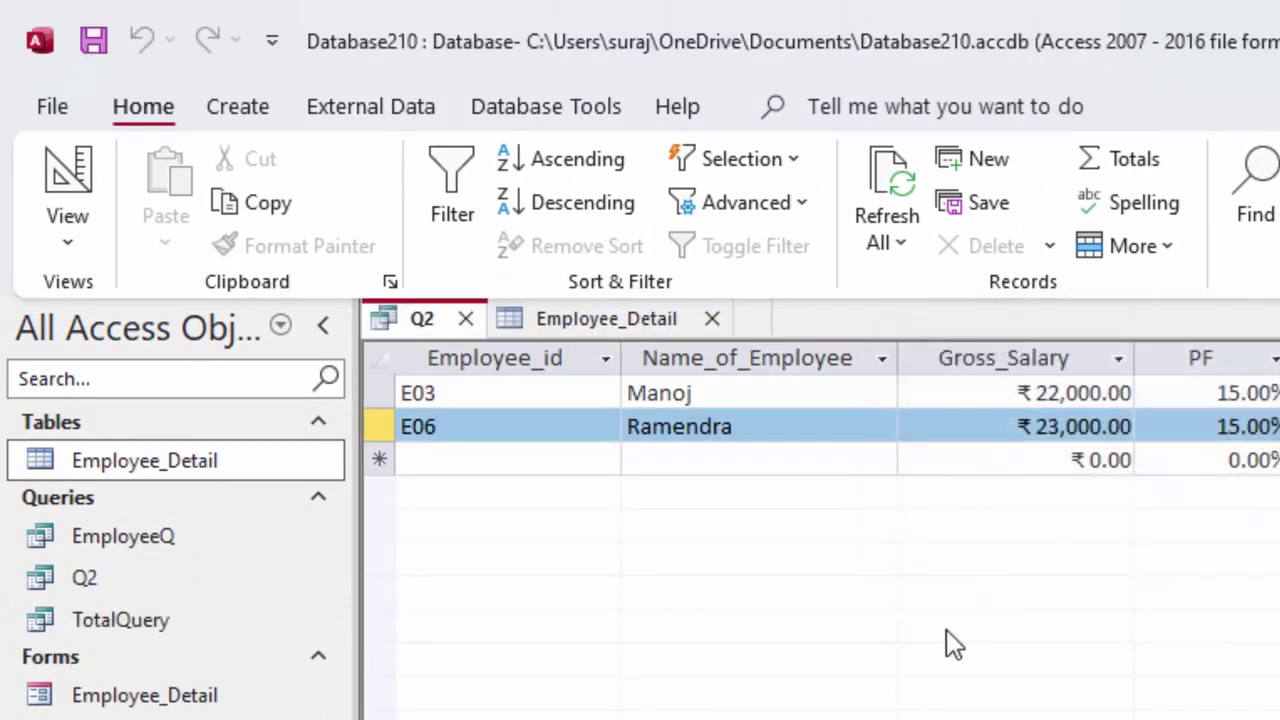
pyautogui.click(250, 115)
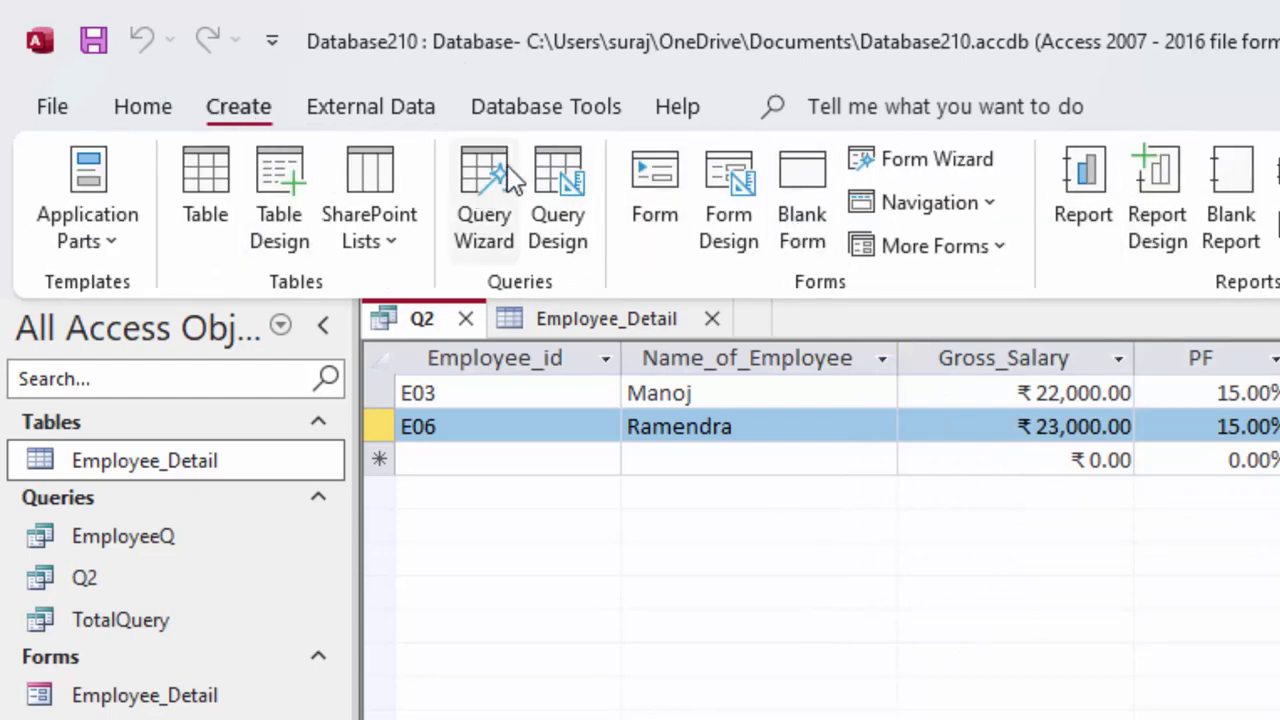
# Start a new query in SQL View reading 'SELECT * from Employee_Detail where'
pyautogui.click(568, 178)
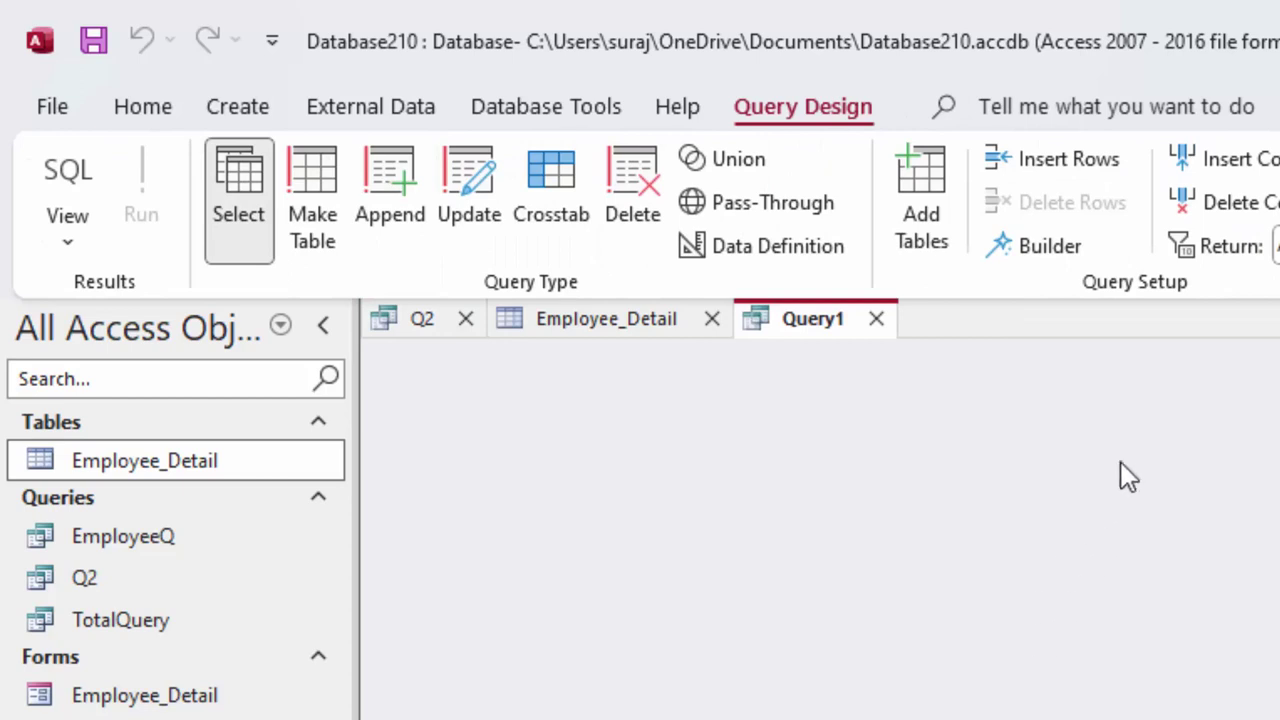
pyautogui.click(67, 170)
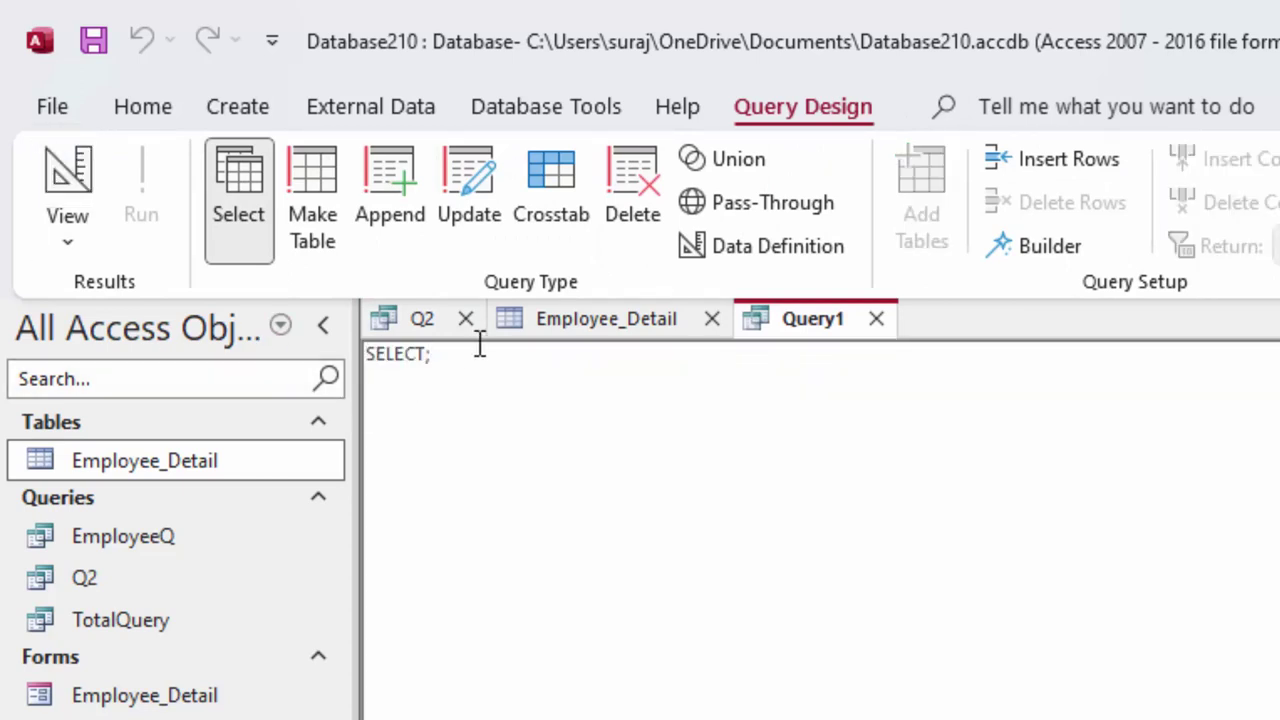
pyautogui.press('BackSpace')
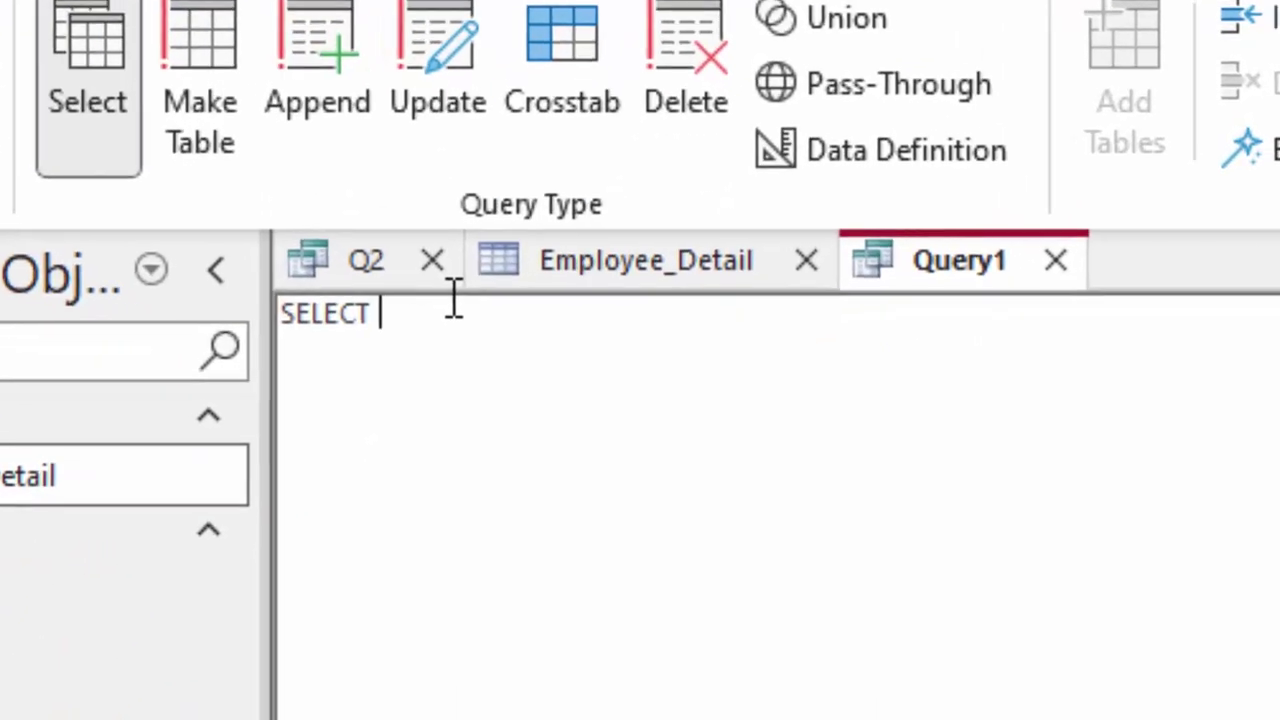
pyautogui.write('* from ')
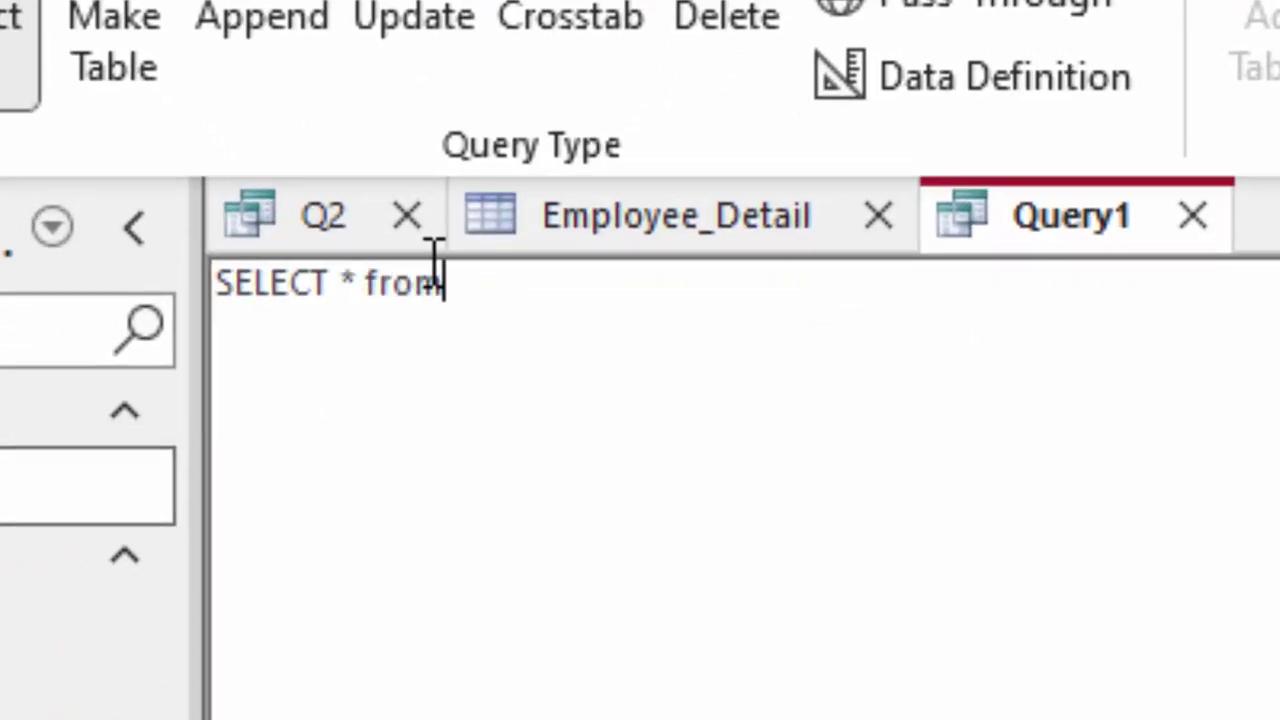
pyautogui.write('E')
pyautogui.write('mployee')
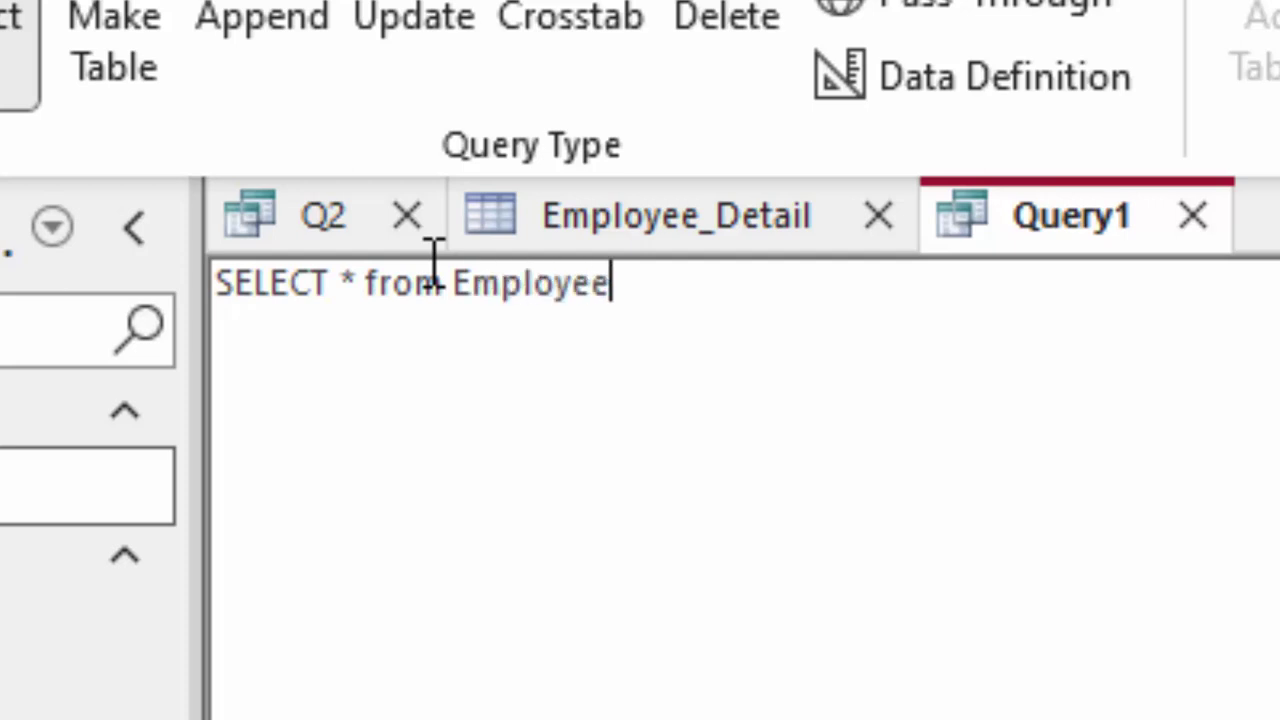
pyautogui.write('_Deta')
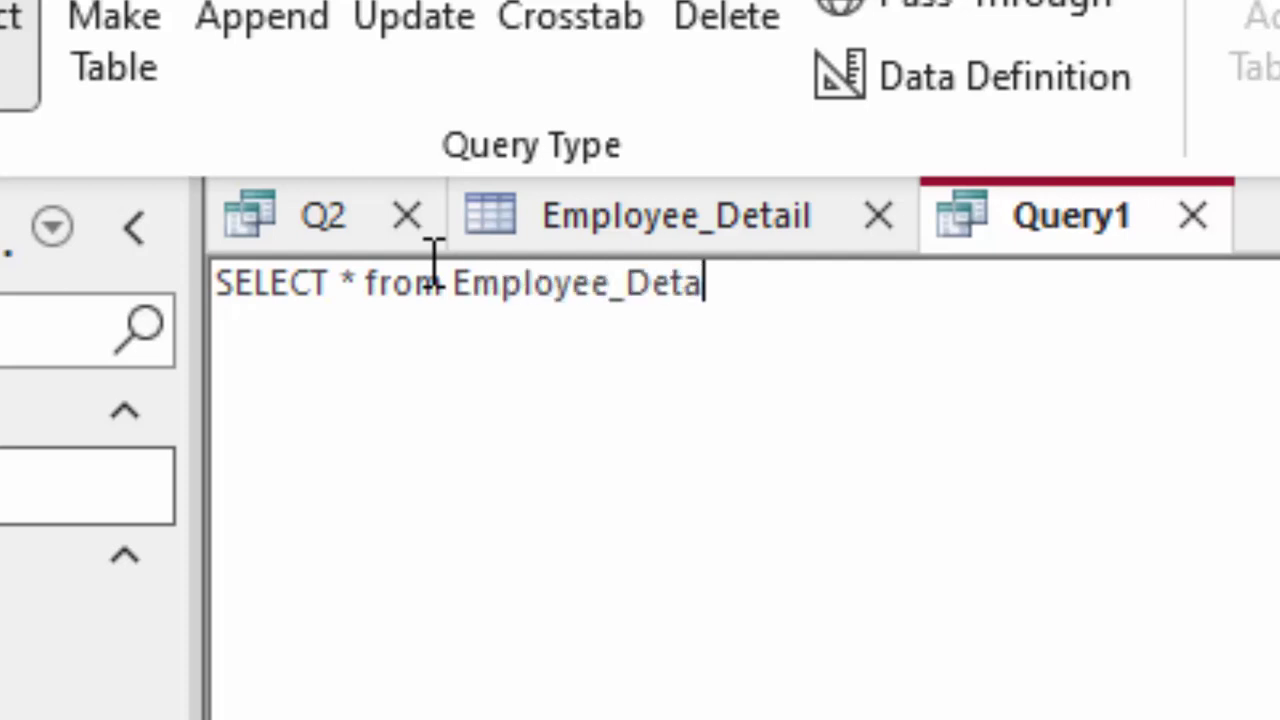
pyautogui.write('il')
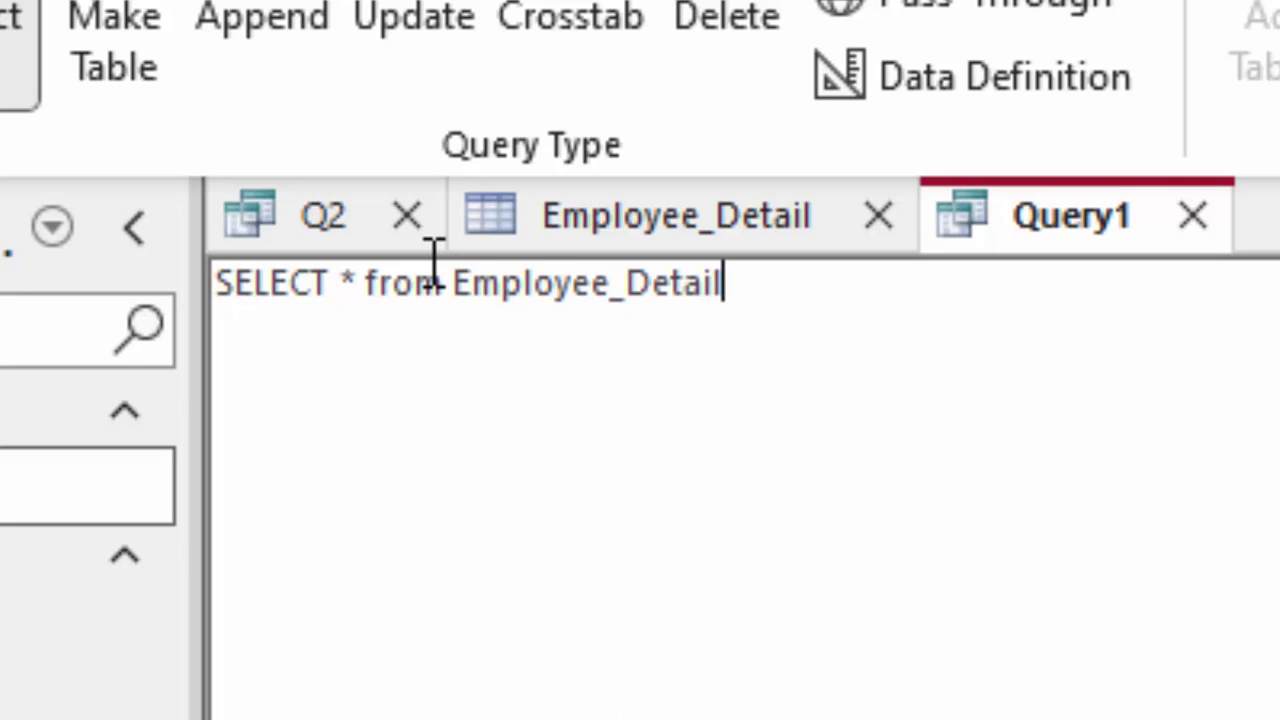
pyautogui.press('Return')
pyautogui.write('where')
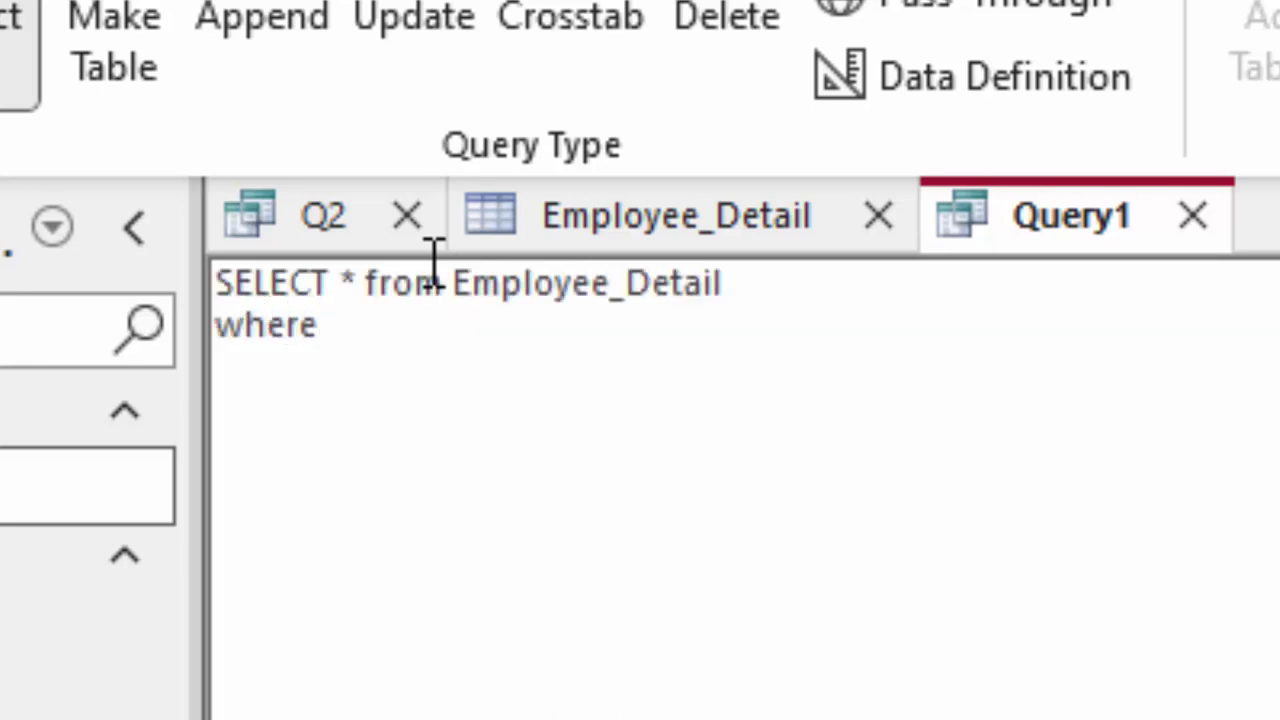
# Complete the condition as 'Gross_Salary between 20000 and 23000;' after checking the table's column values
pyautogui.click(623, 214)
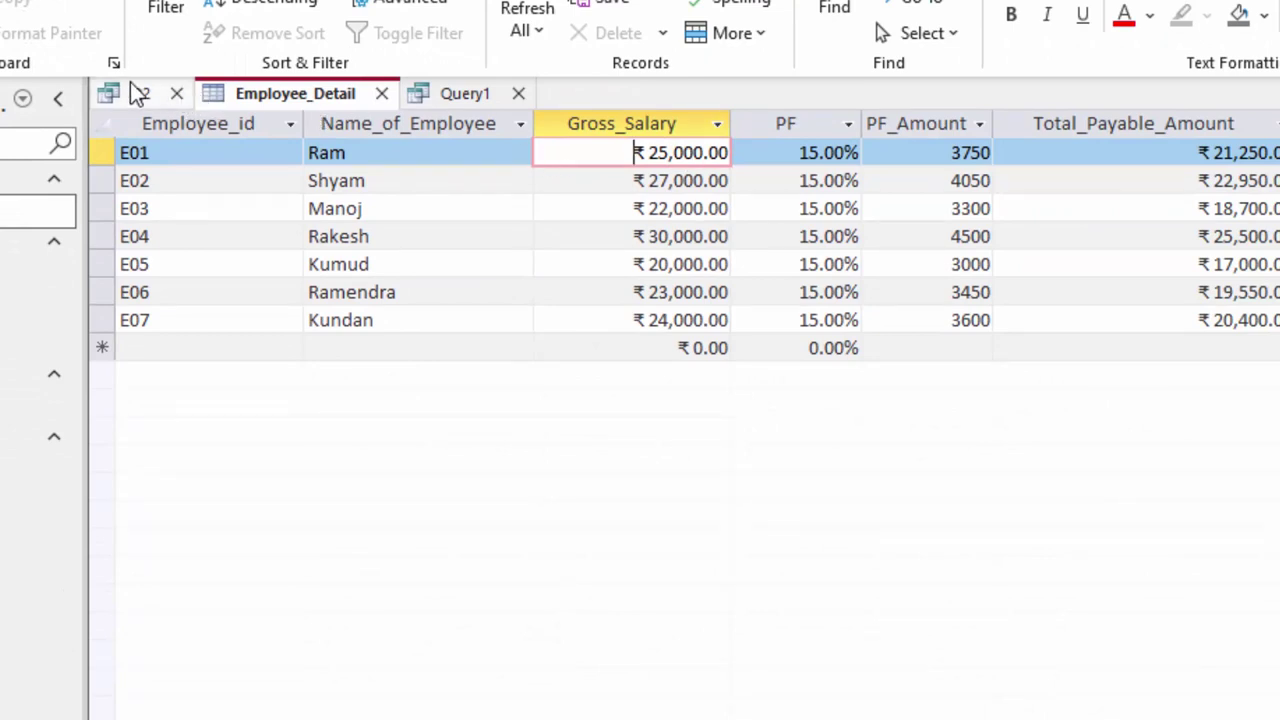
pyautogui.click(449, 100)
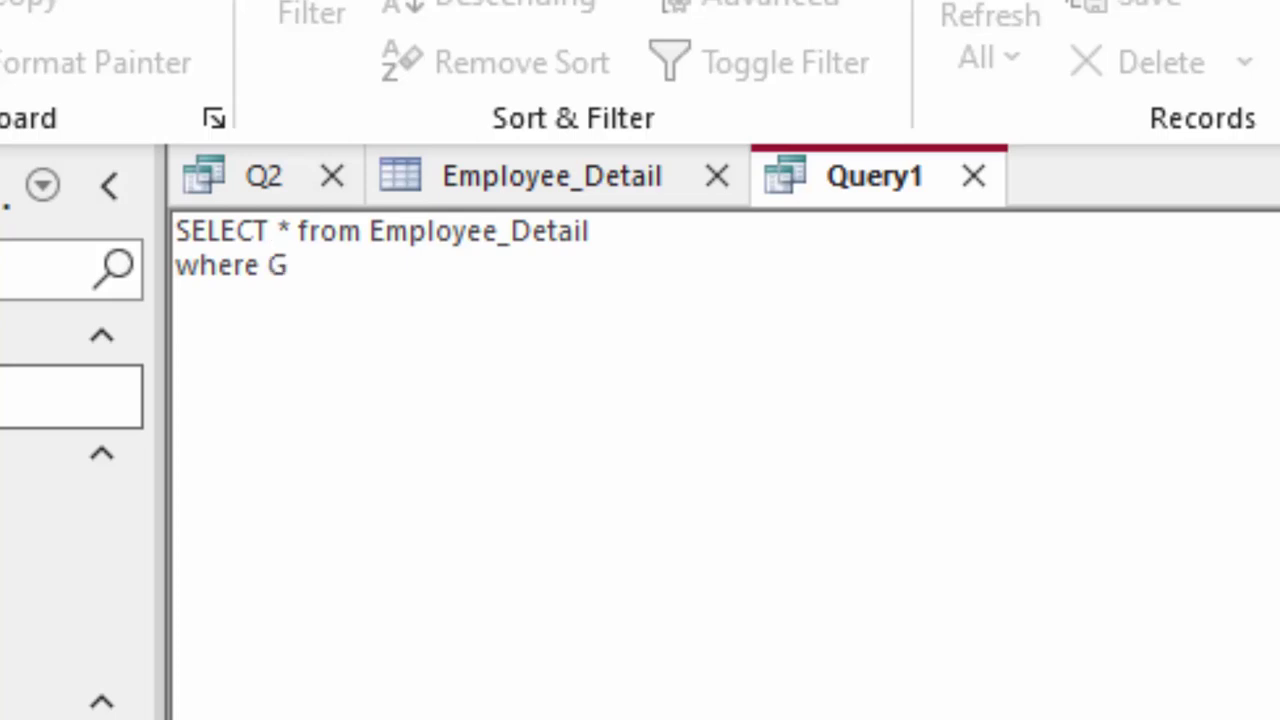
pyautogui.write('ross_')
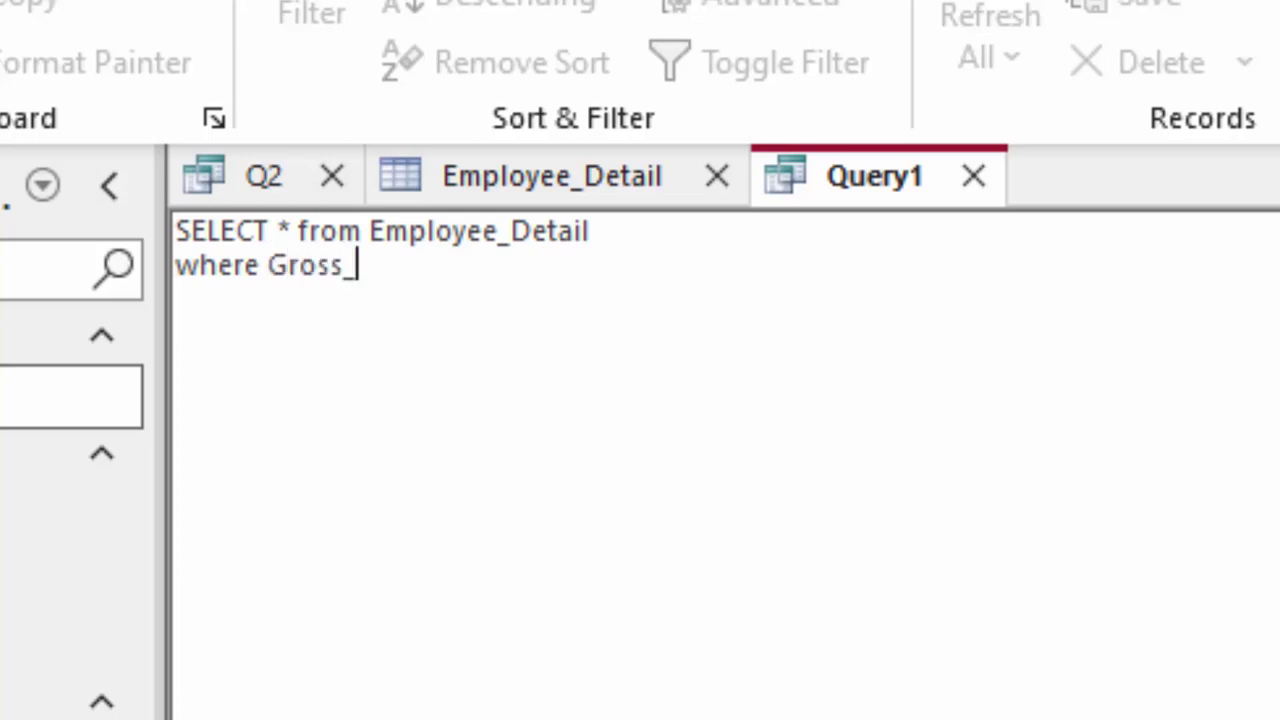
pyautogui.write('Salary ')
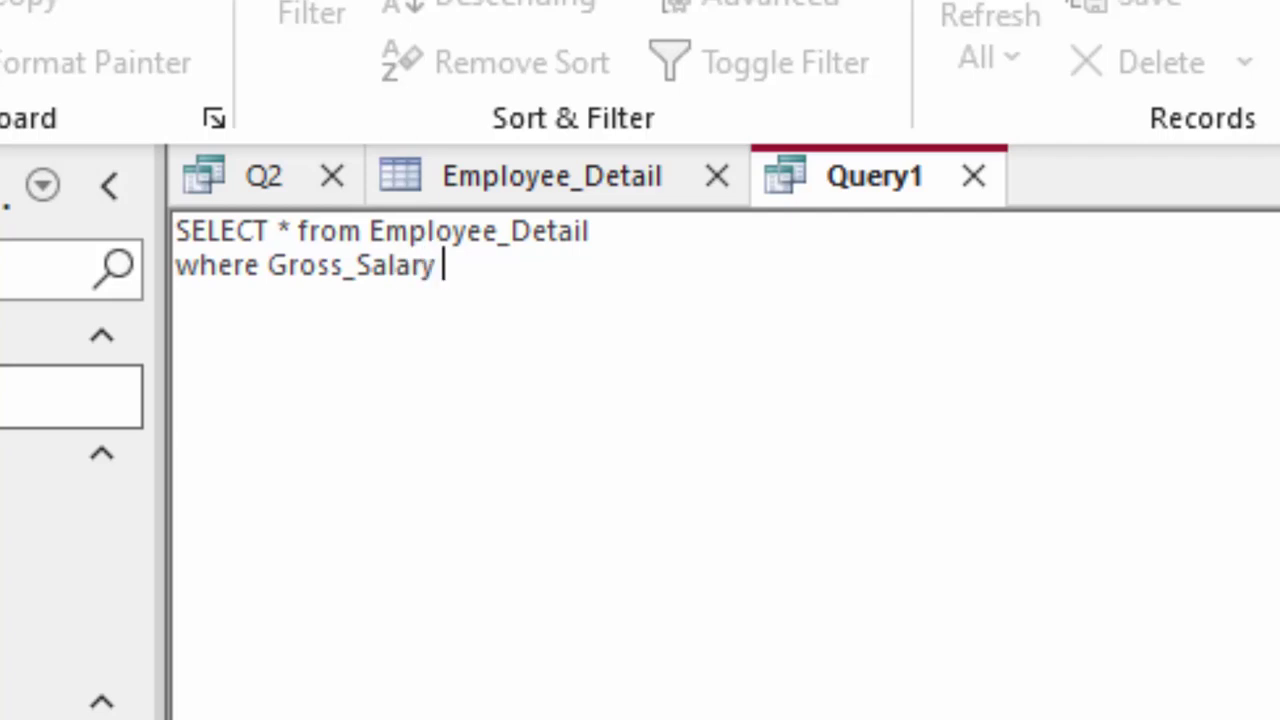
pyautogui.write('between')
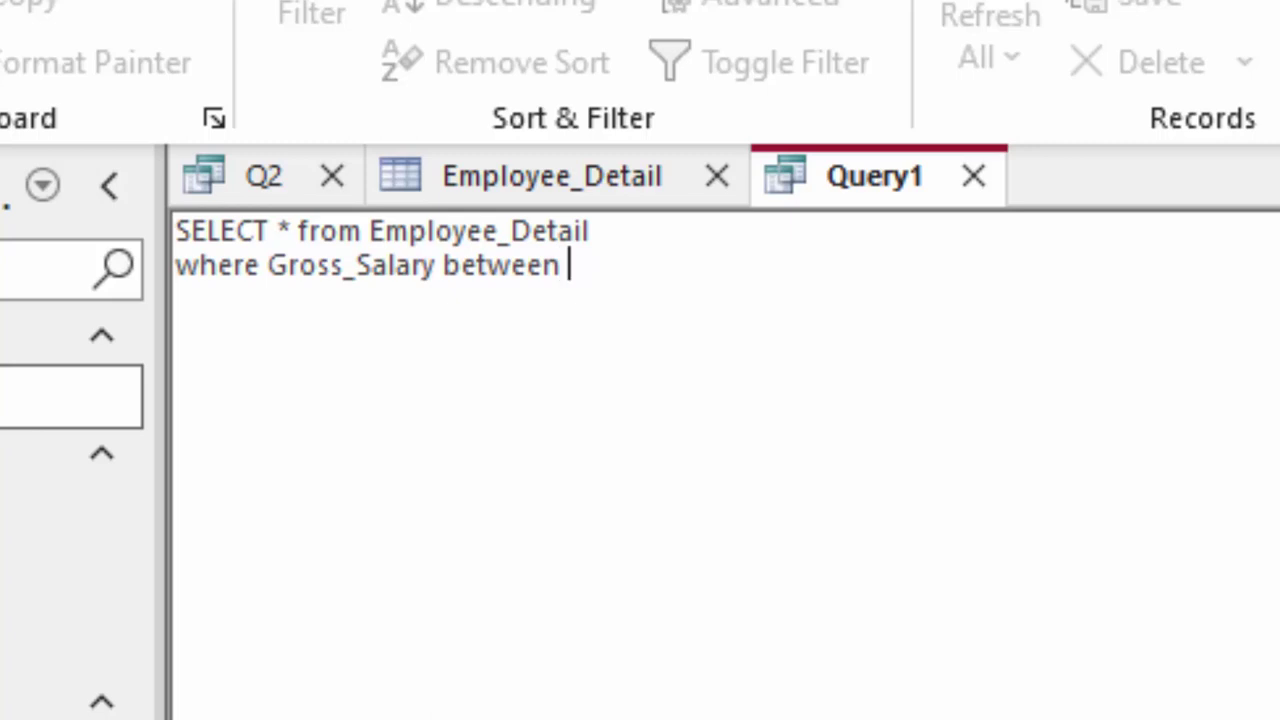
pyautogui.click(540, 178)
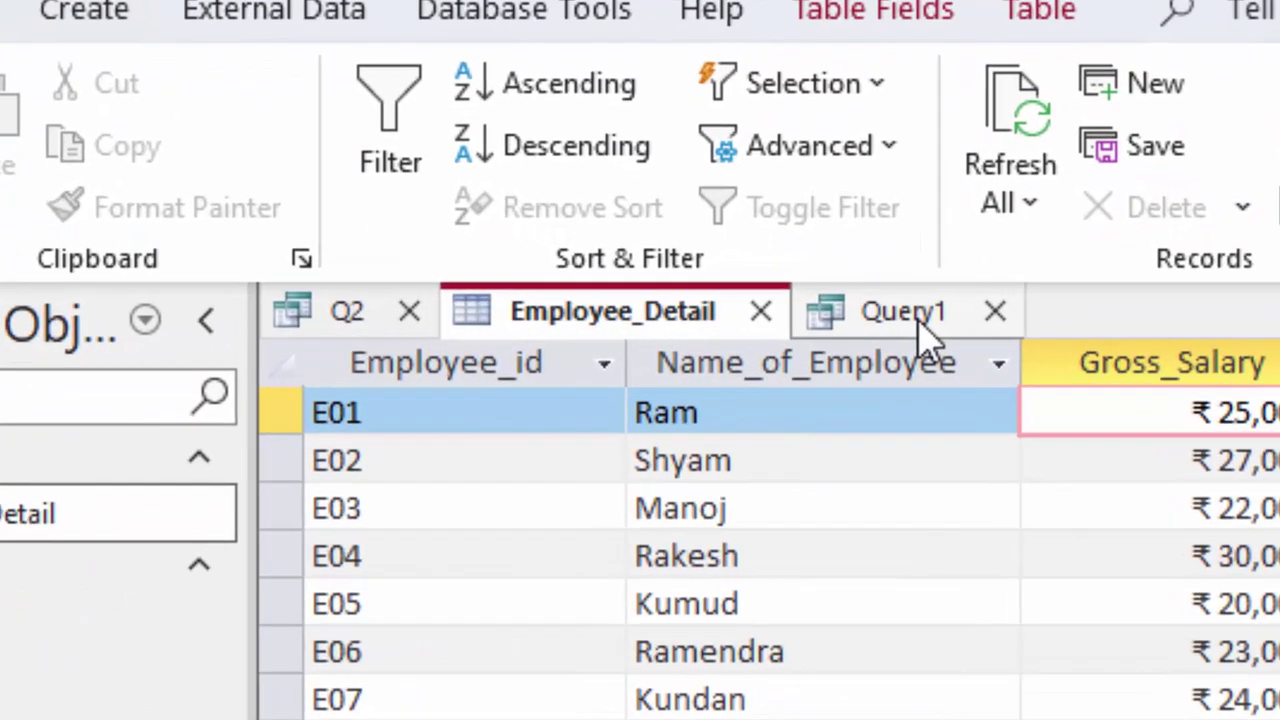
pyautogui.click(838, 318)
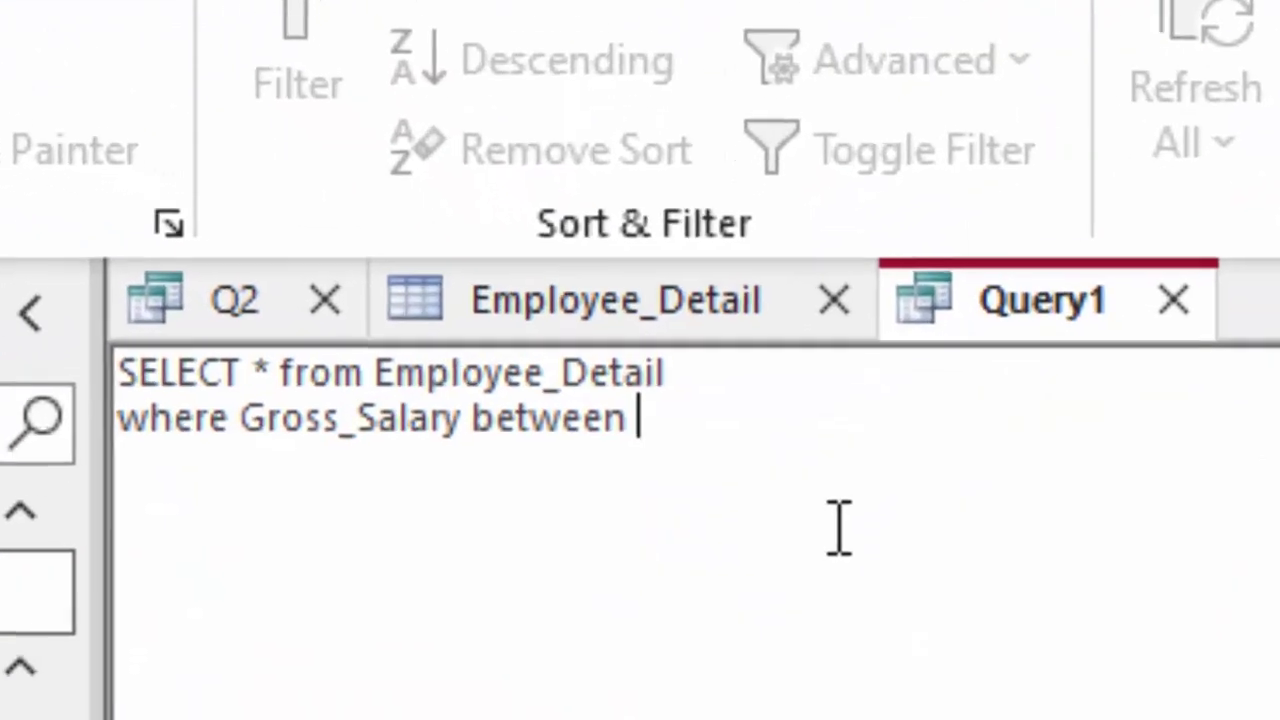
pyautogui.write('2000')
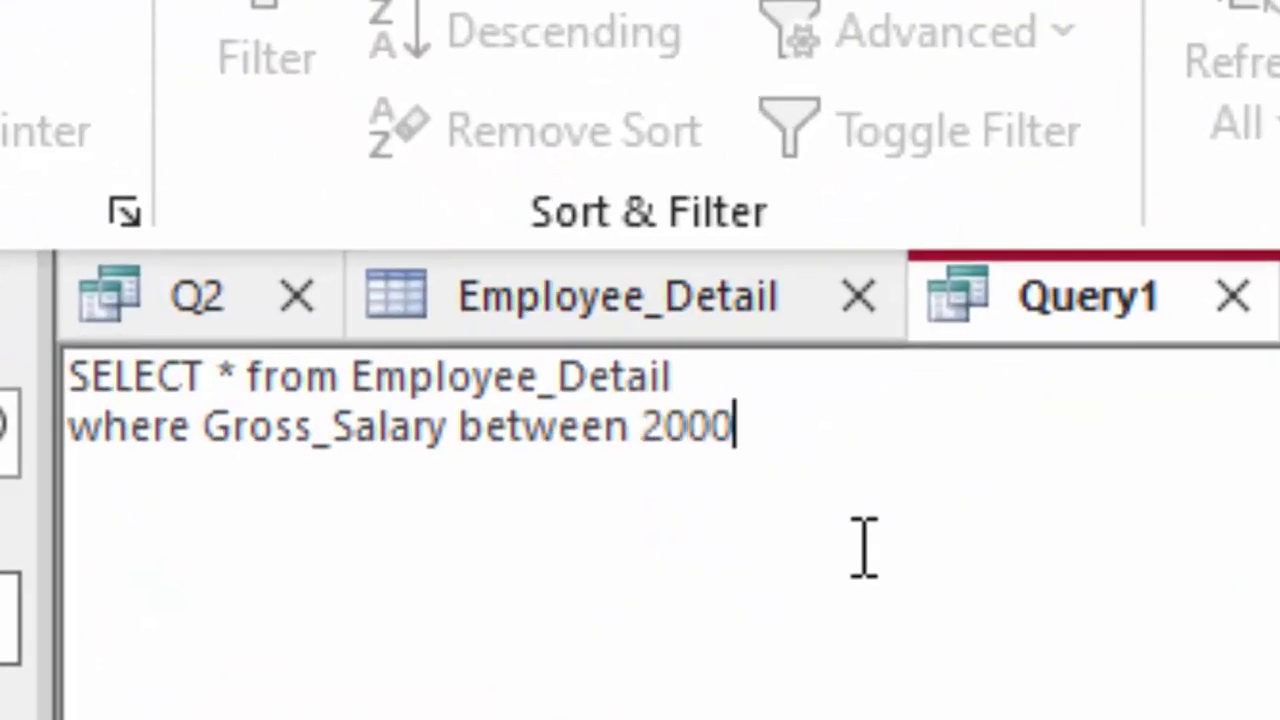
pyautogui.write('0 a')
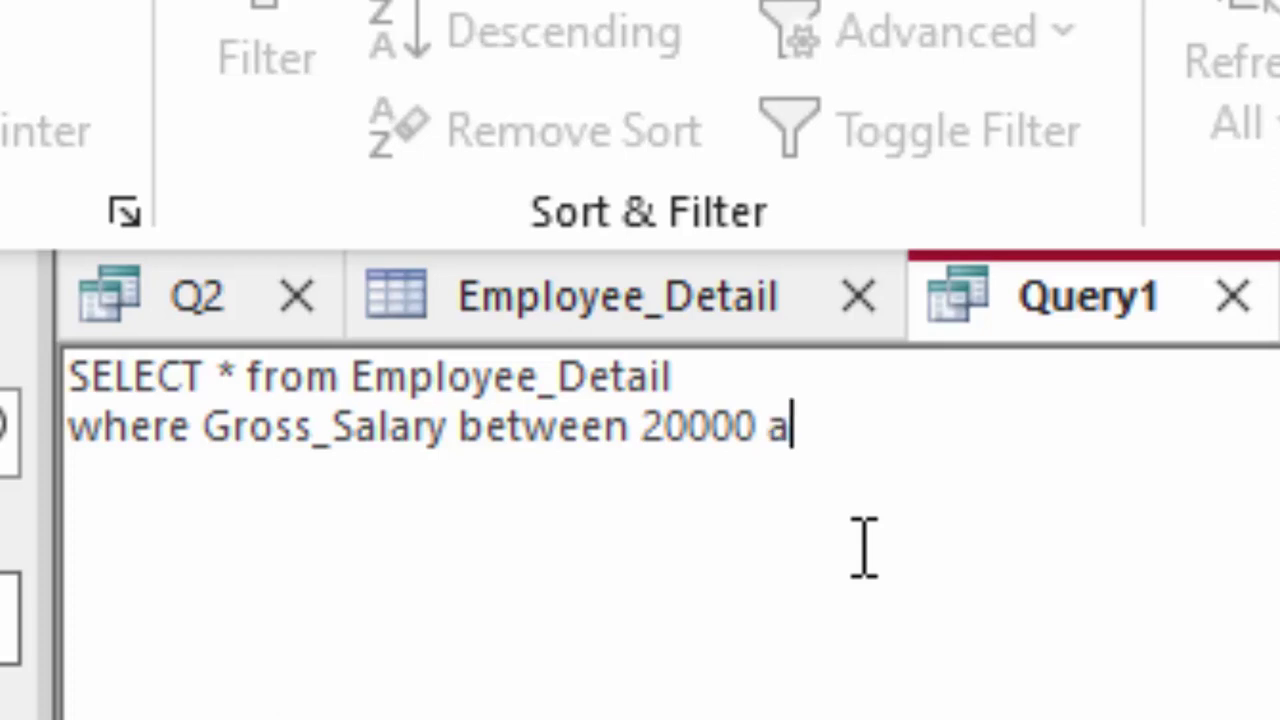
pyautogui.write('nd 23')
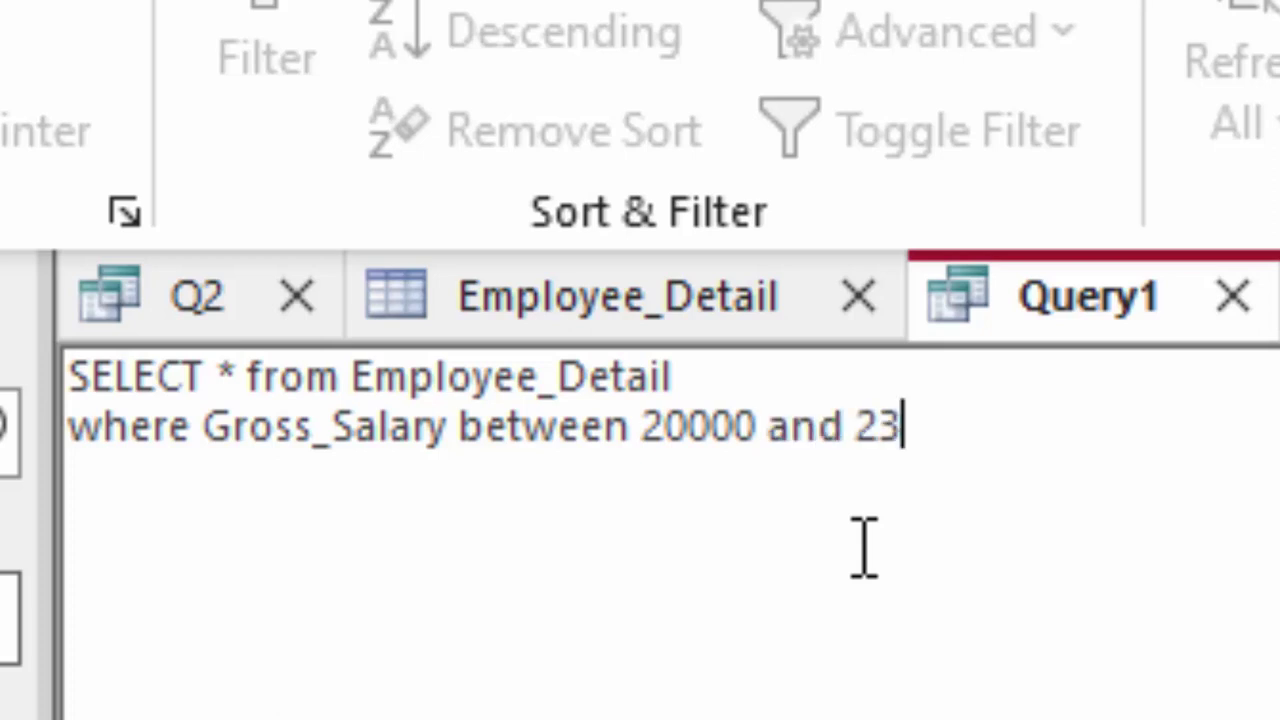
pyautogui.write('000')
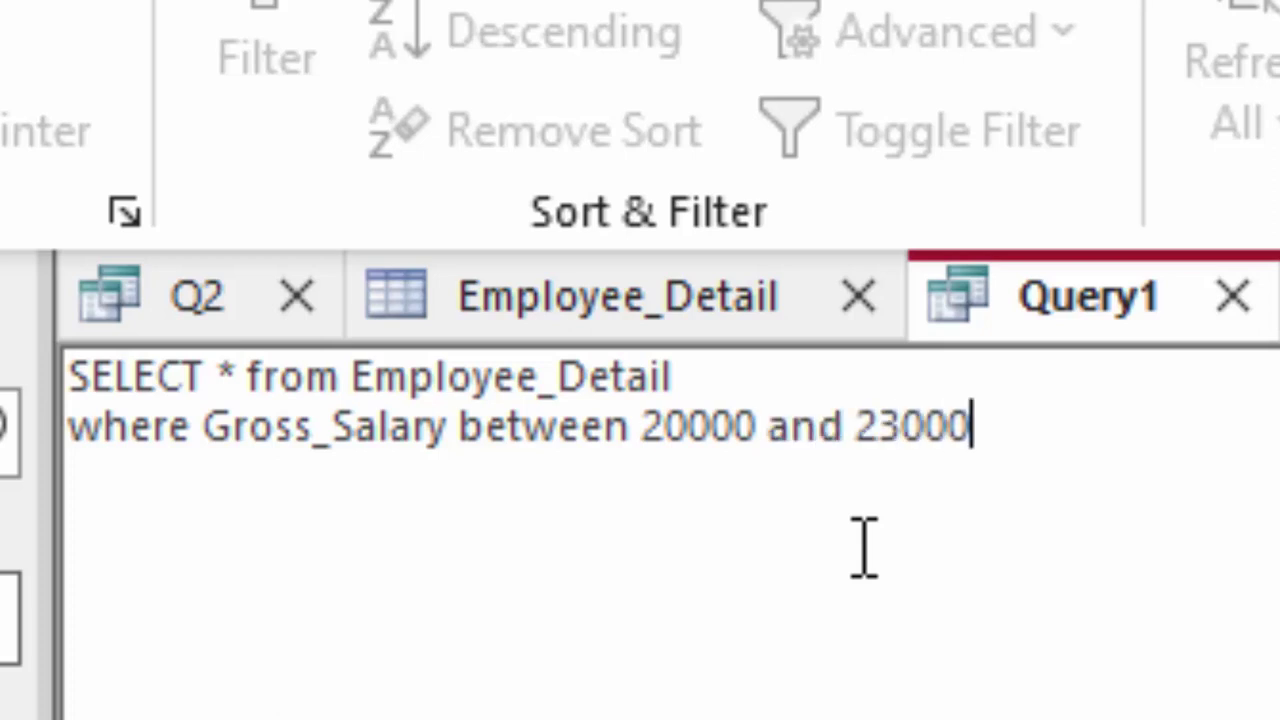
pyautogui.write(';')
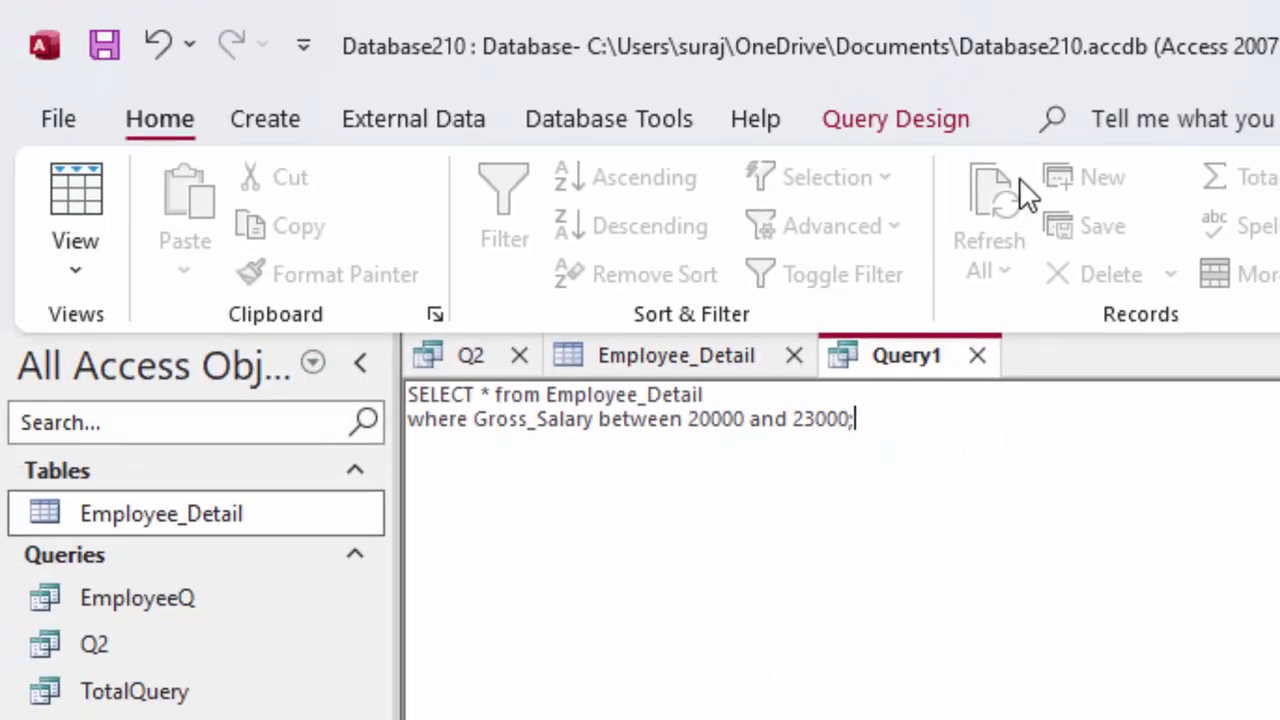
# Close Employee_Detail and Q2, and run the salary query, returning E03, E05 and E06 for comparison
pyautogui.click(886, 128)
pyautogui.click(794, 355)
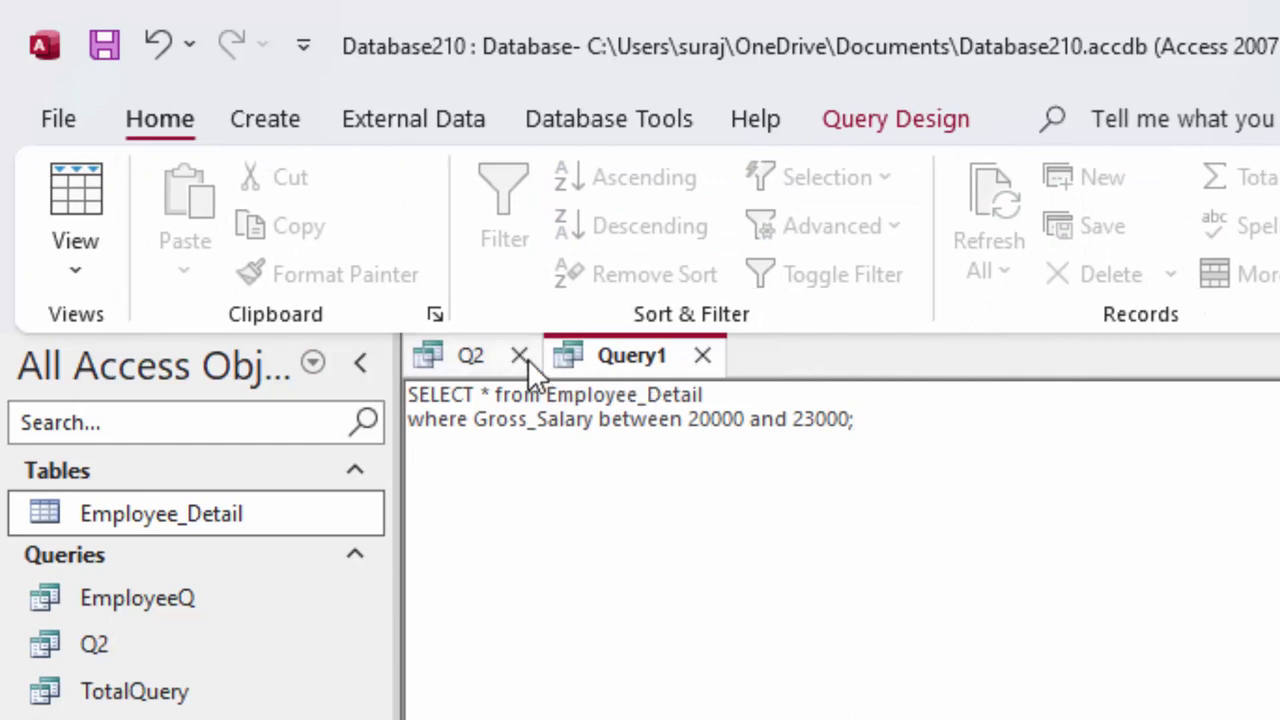
pyautogui.click(520, 357)
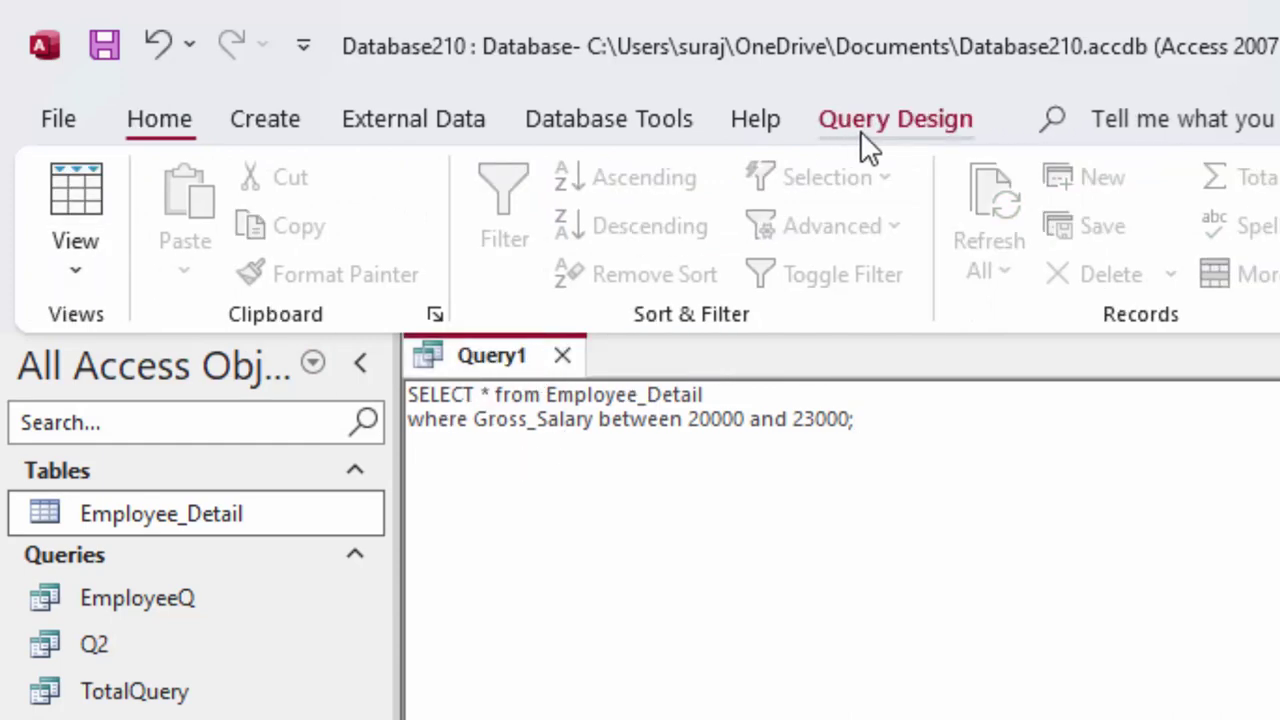
pyautogui.click(862, 128)
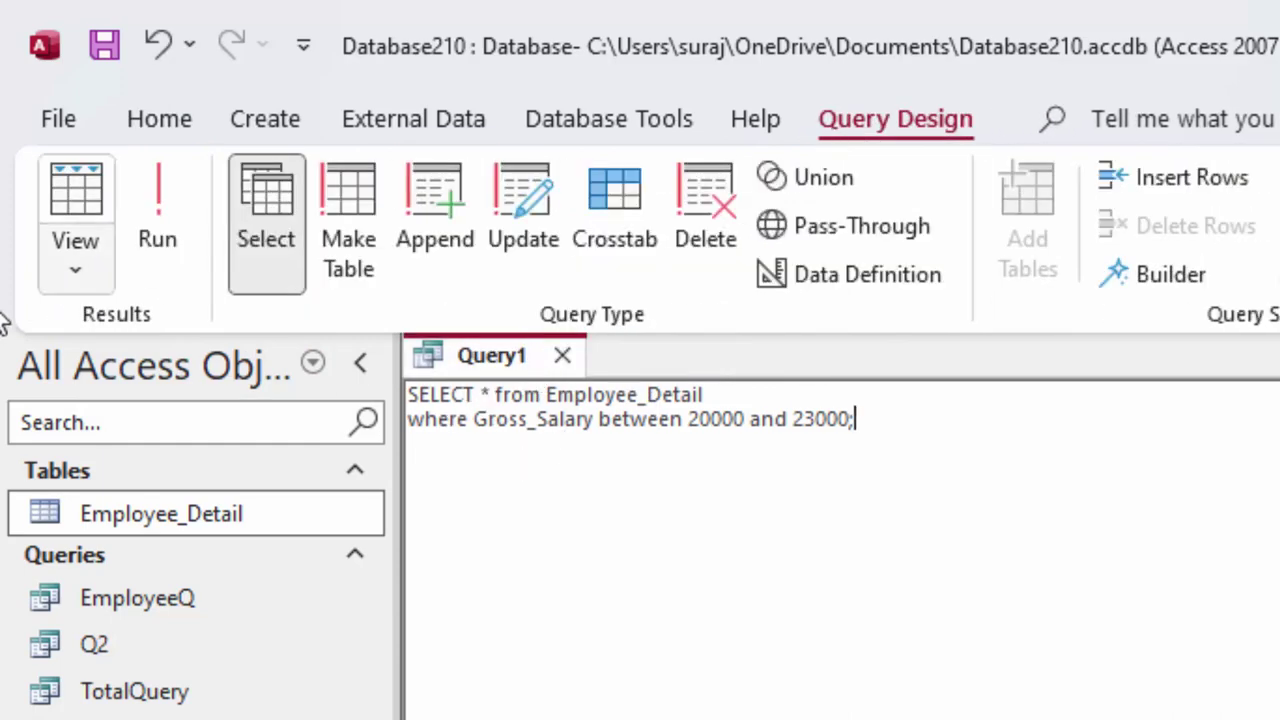
pyautogui.click(157, 196)
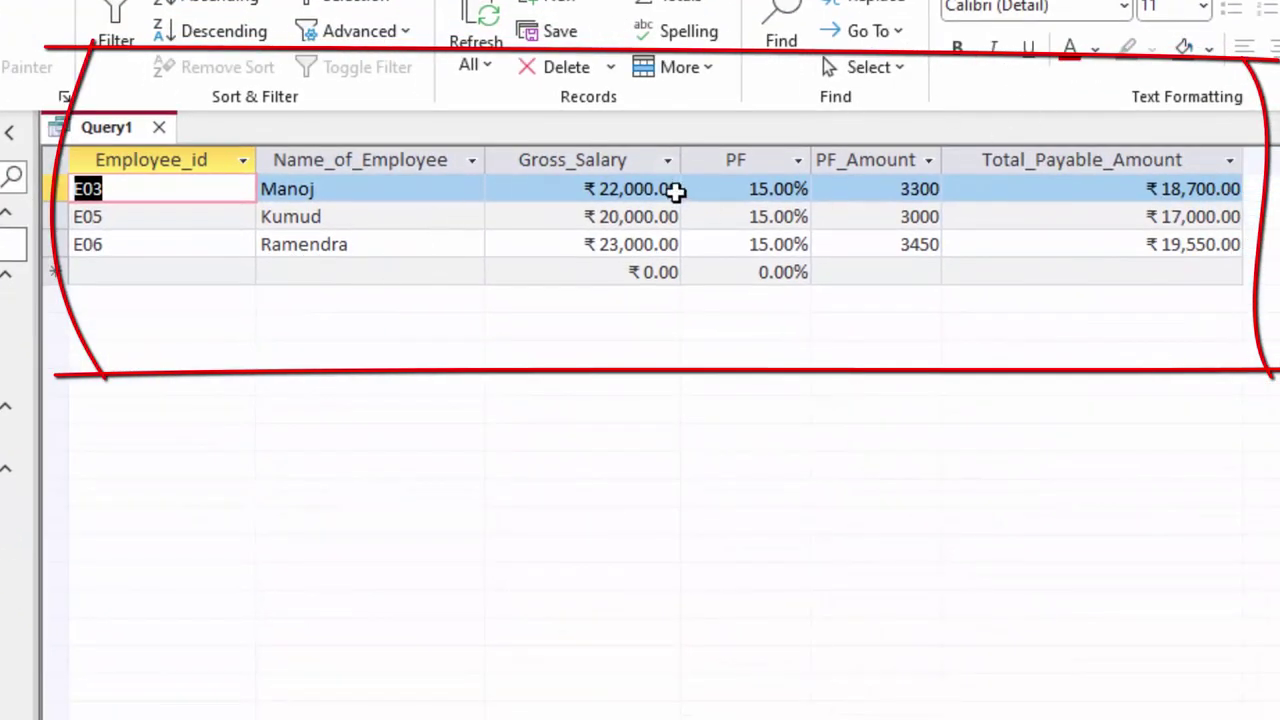
pyautogui.moveTo(587, 190); pyautogui.dragTo(687, 188)
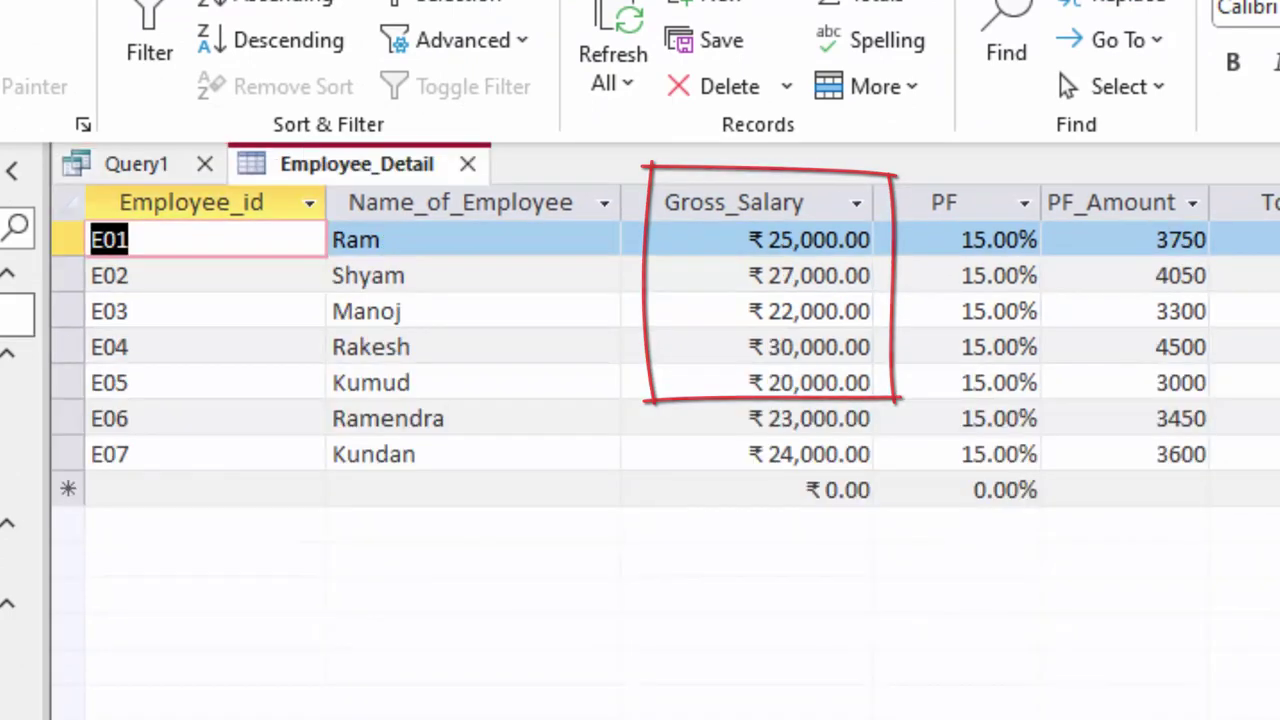
pyautogui.moveTo(706, 240); pyautogui.dragTo(872, 260)
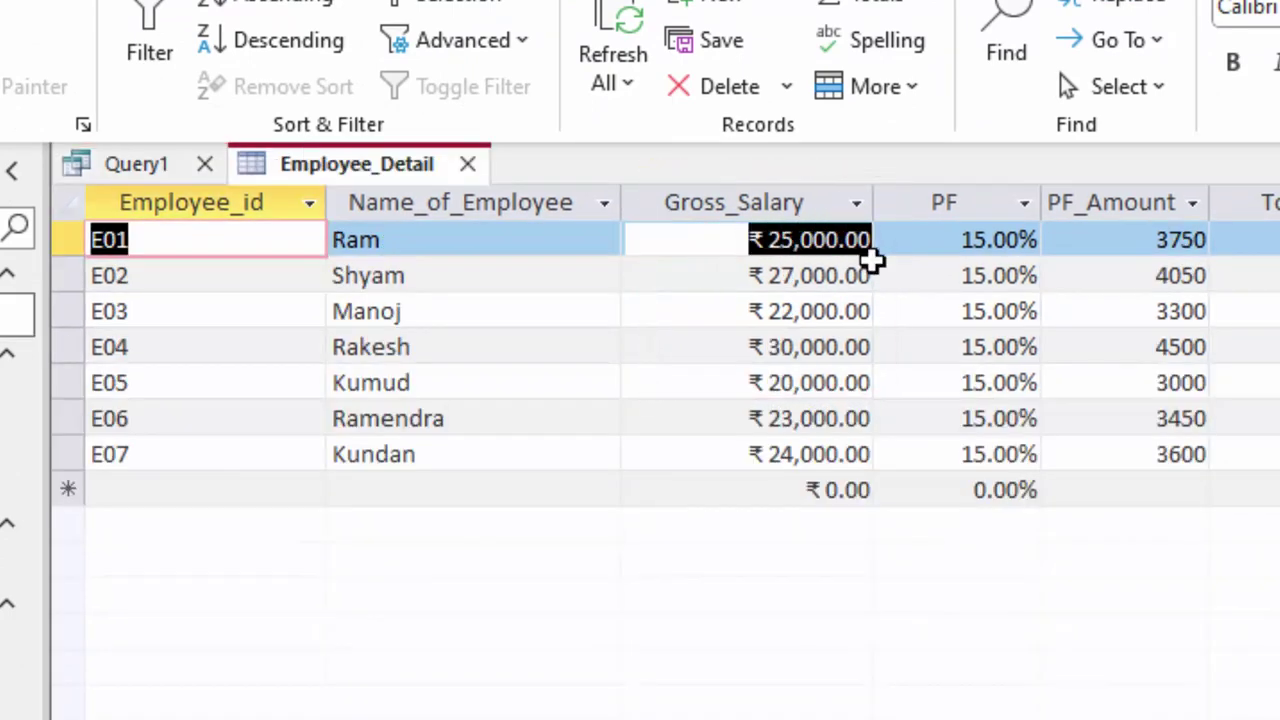